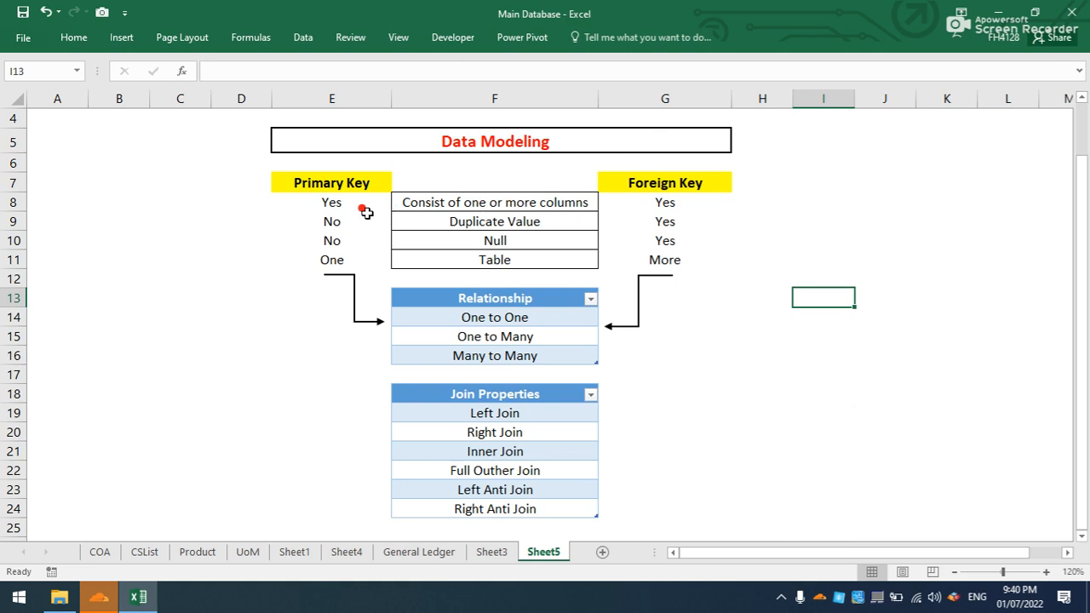
Examine how primary and foreign keys compare on columns, duplicate values, nulls and tables in rows 8 to 11.
left_click(328, 204)
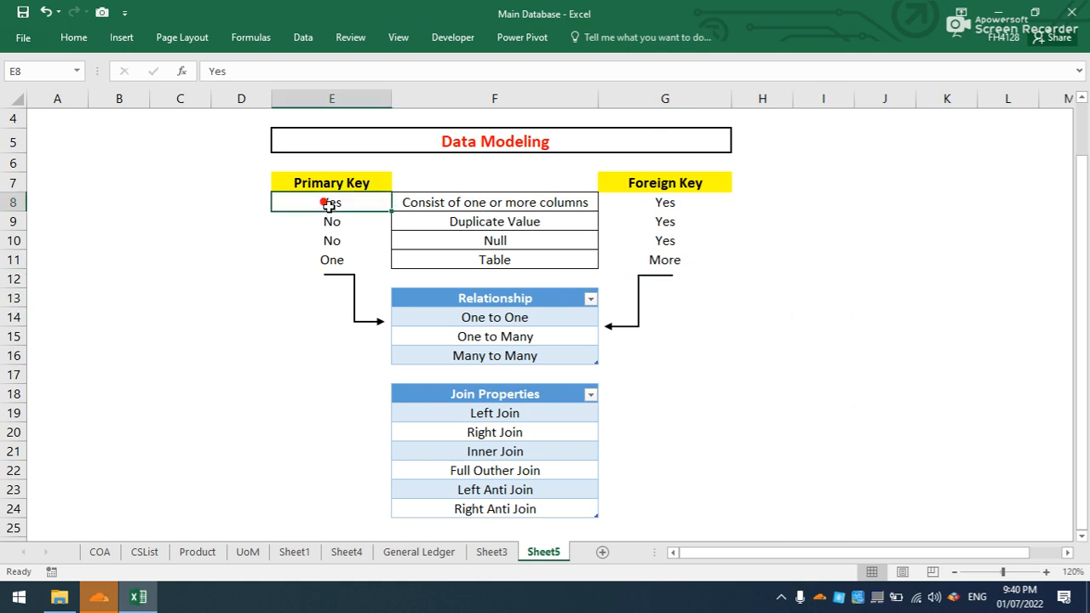
left_click(662, 197)
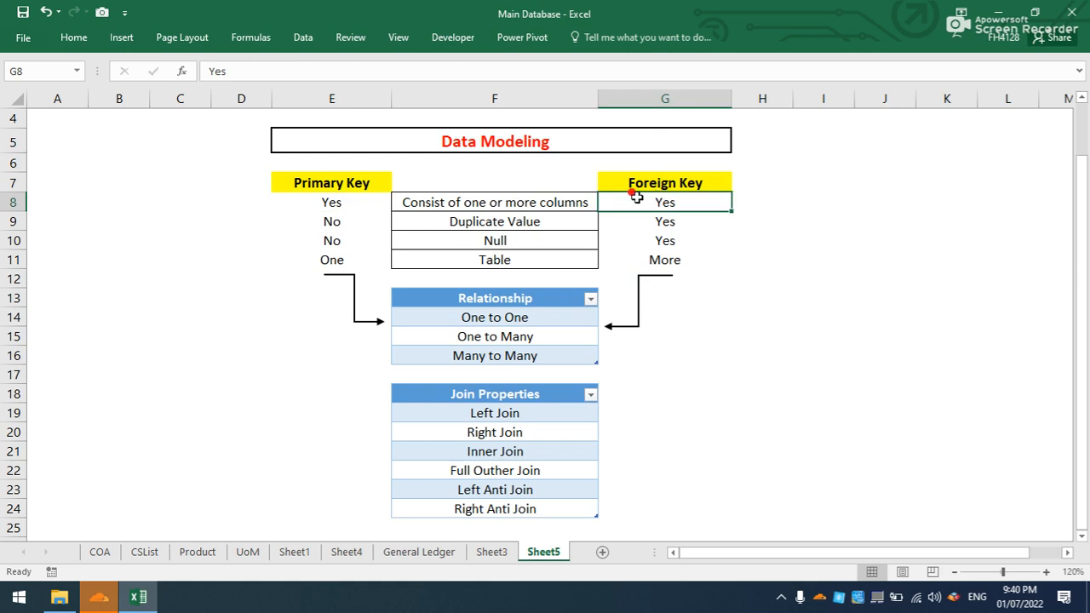
left_click(513, 222)
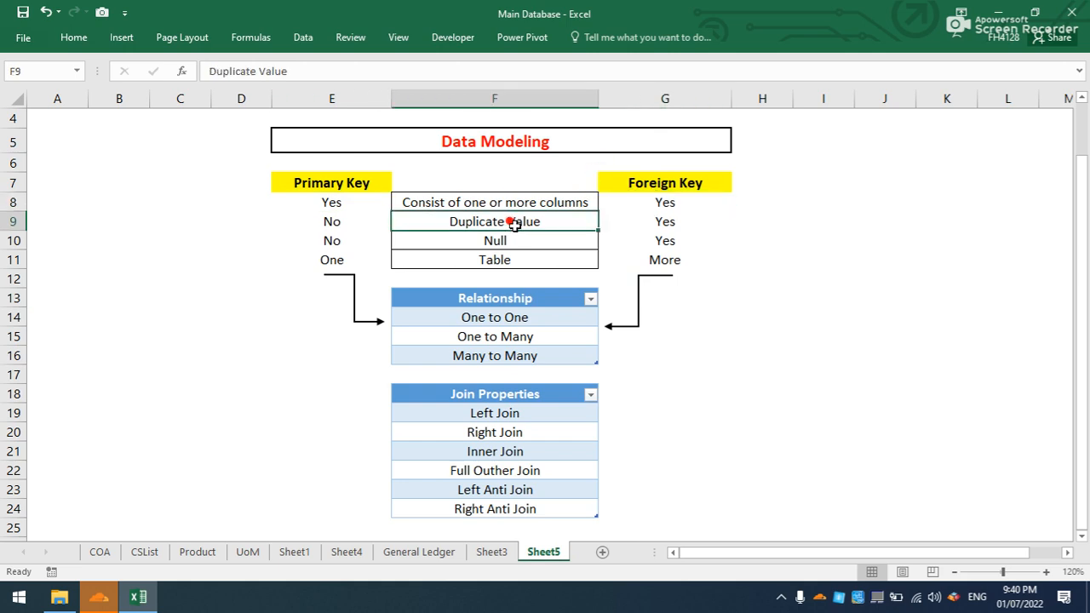
left_click(331, 223)
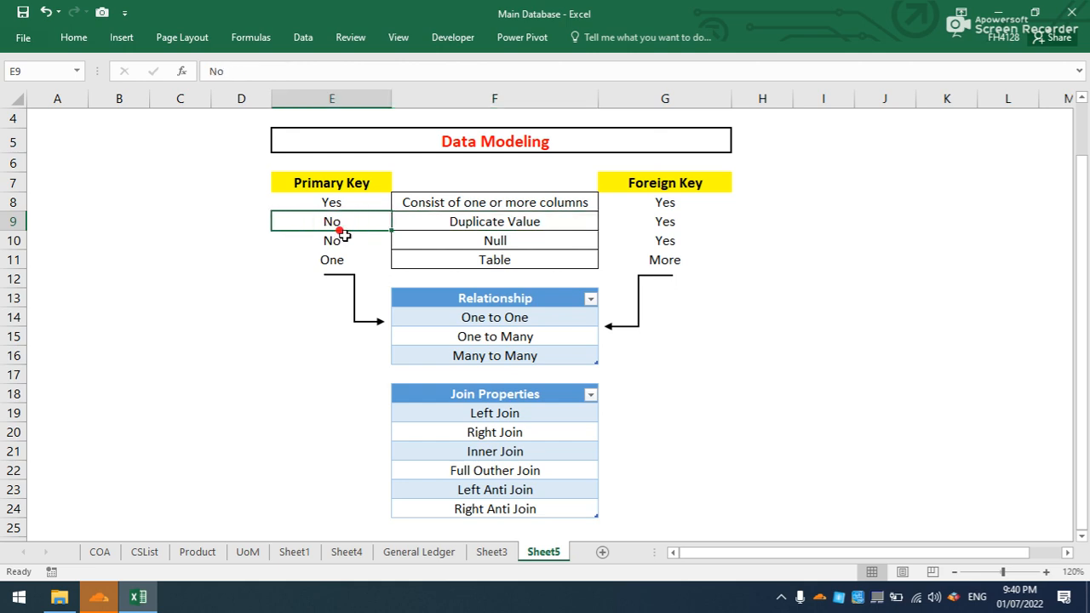
left_click(651, 222)
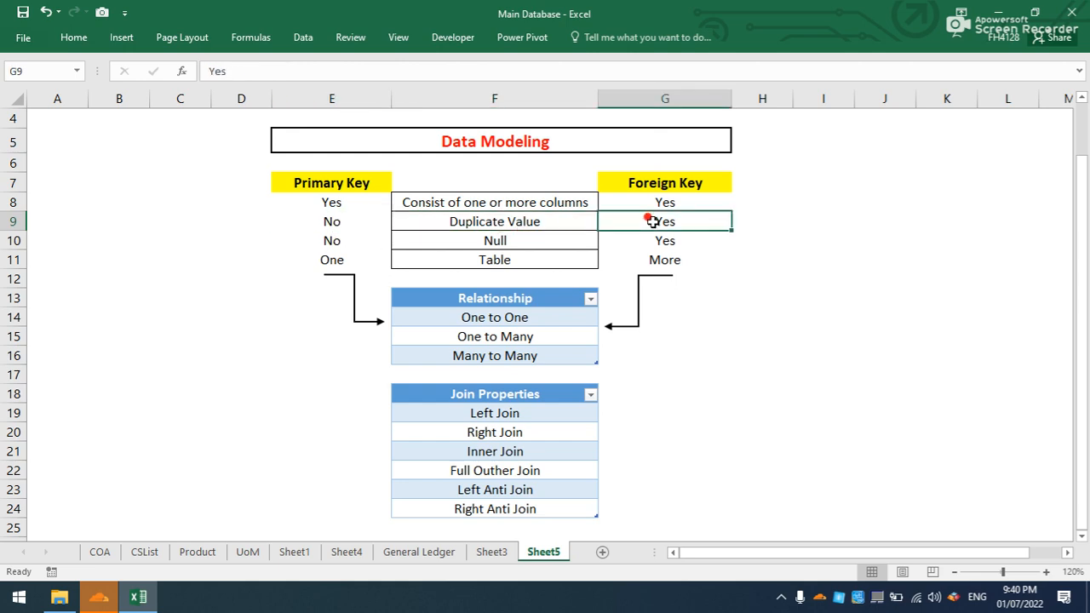
left_click(527, 243)
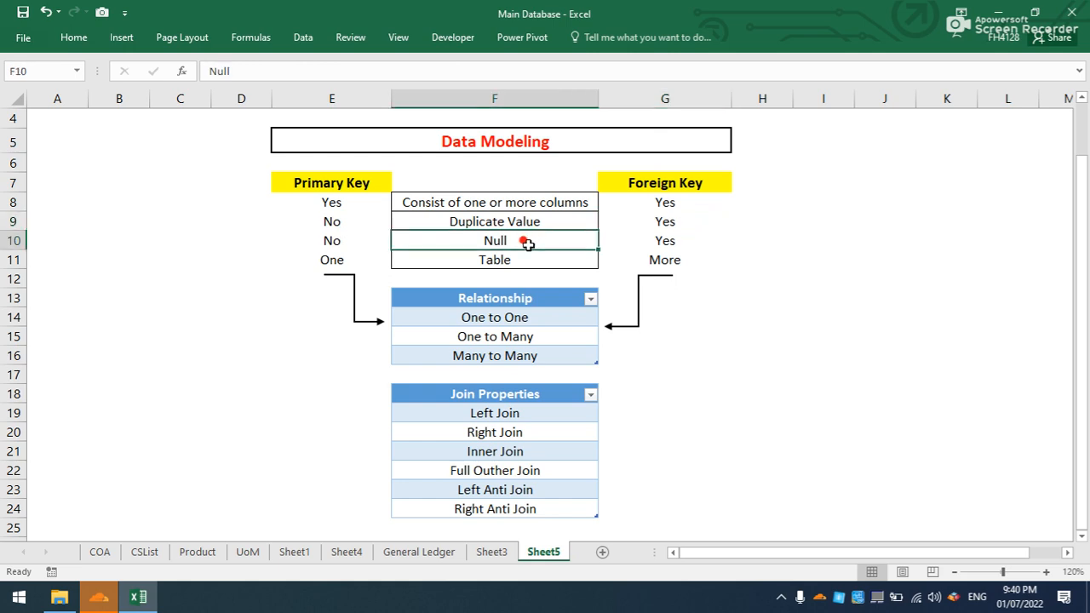
left_click(356, 243)
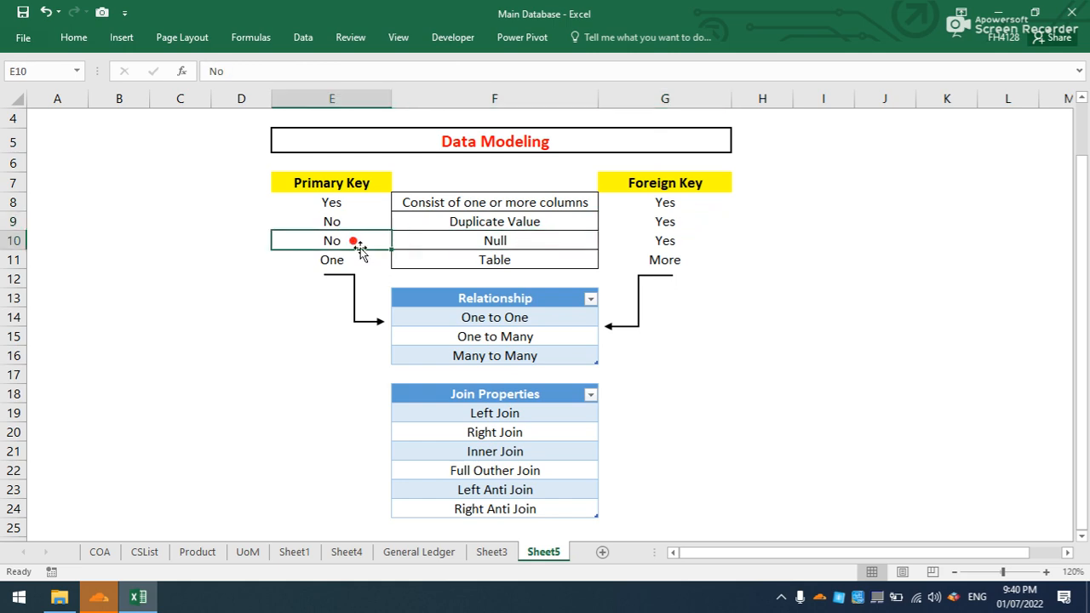
left_click(647, 240)
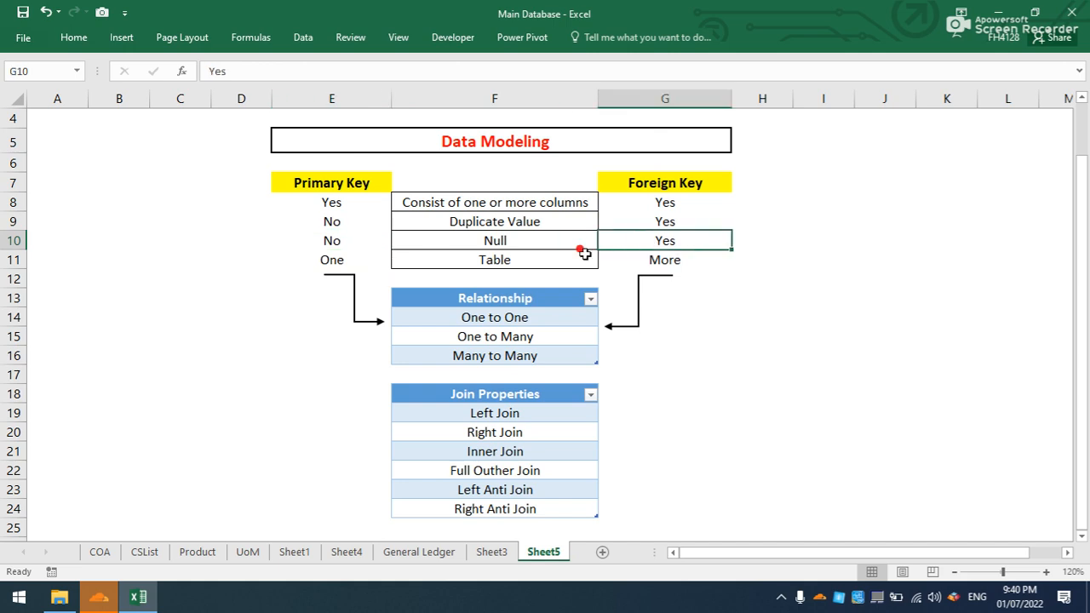
left_click(544, 258)
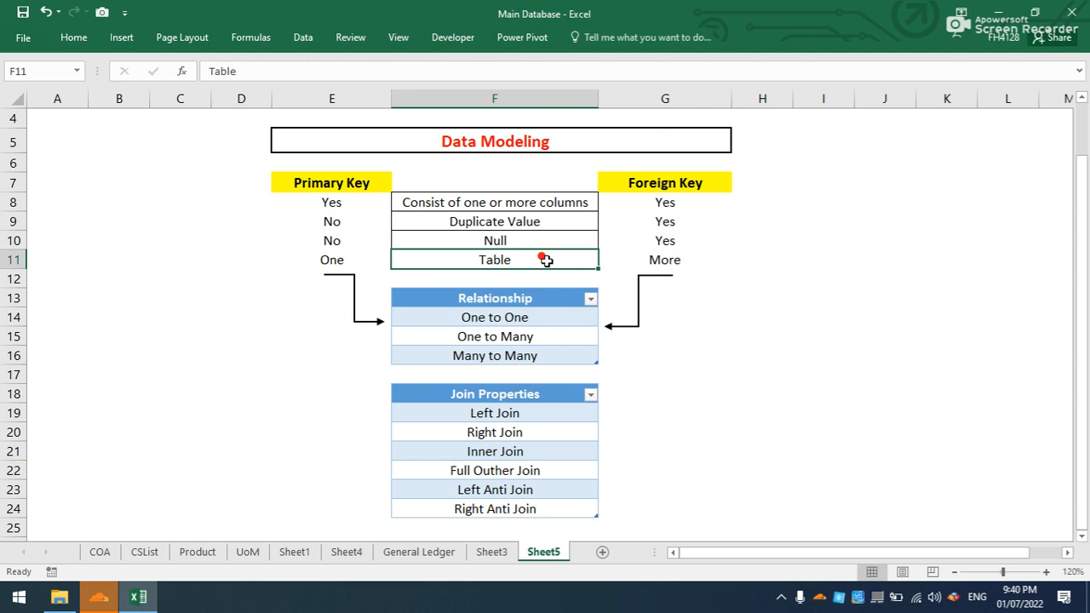
left_click(350, 261)
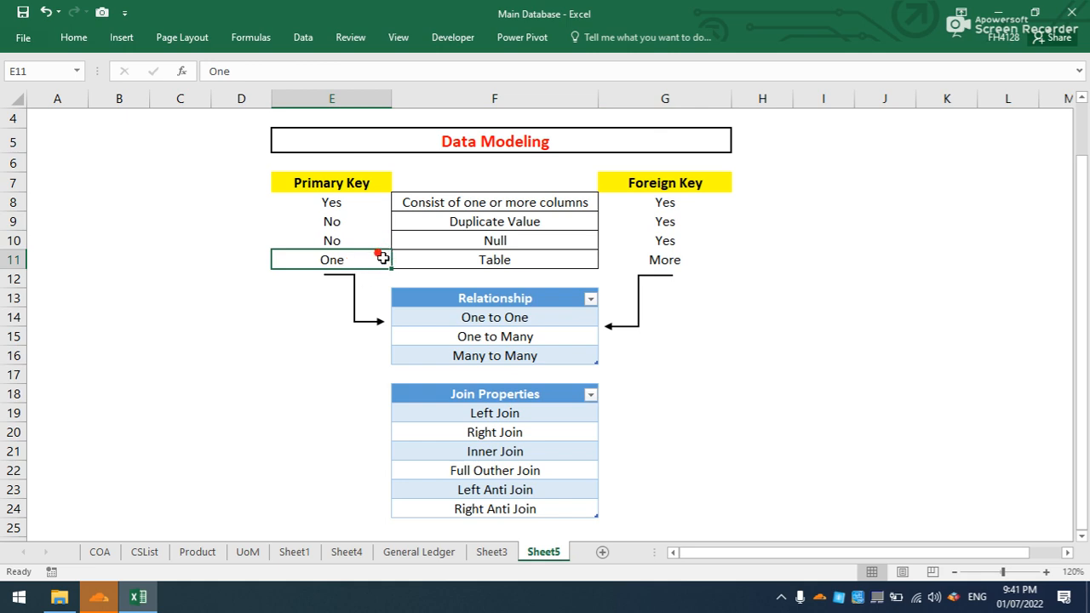
left_click(632, 257)
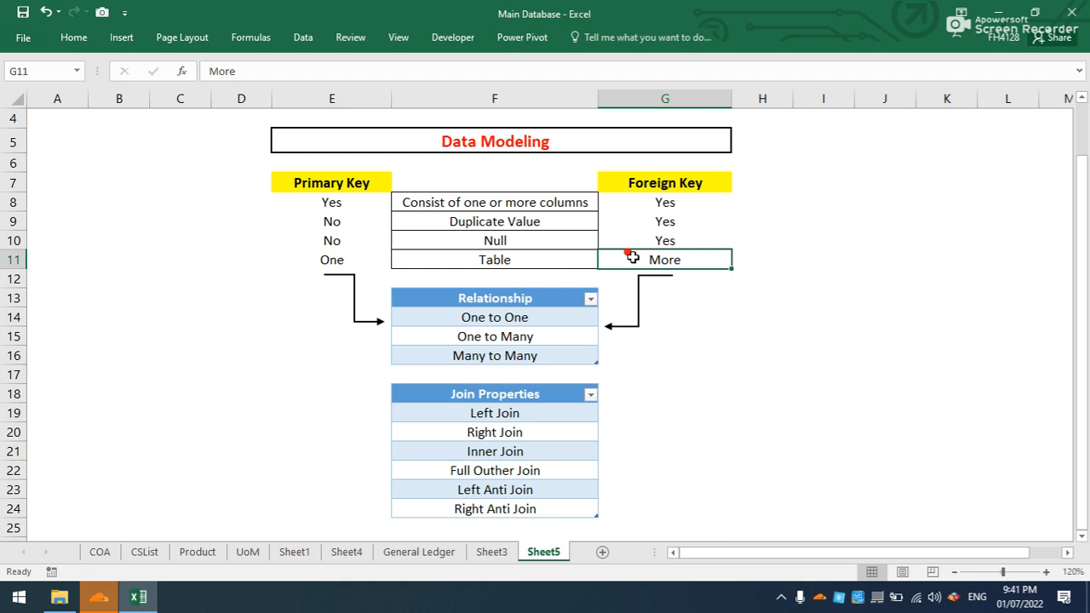
Enter a sample list in J12:J14 with the heading Product and the items Book and Pen.
left_click(886, 271)
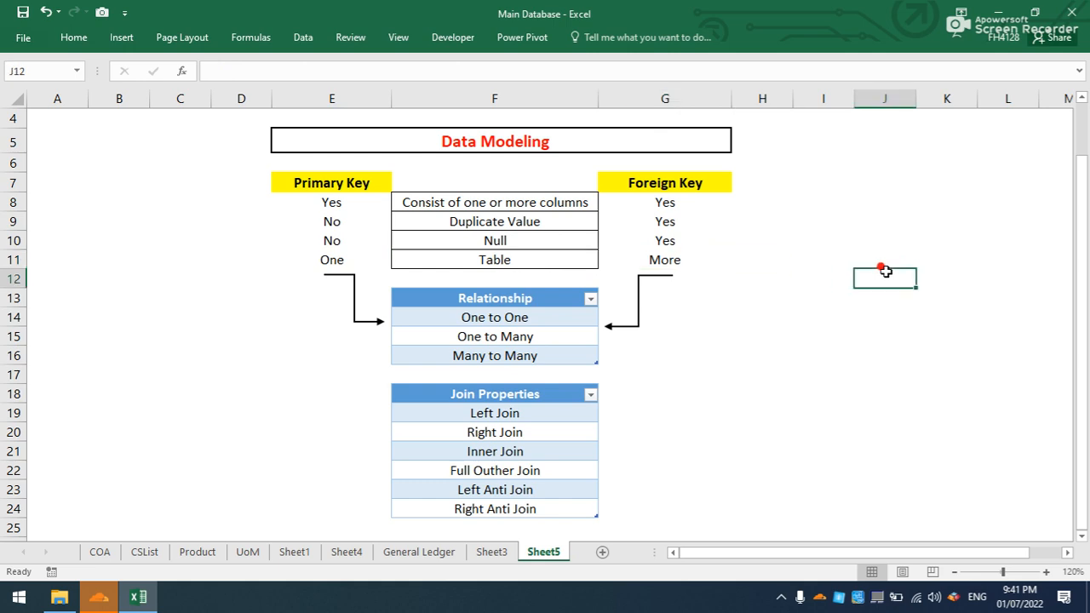
type("Prodict")
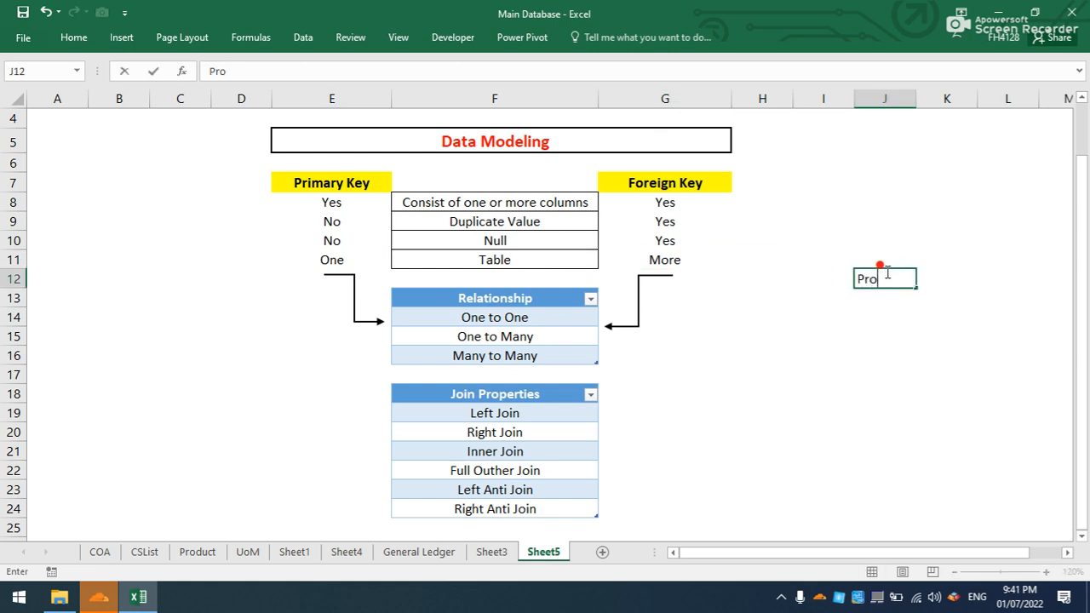
key("BackSpace")
key("BackSpace")
type("uct")
key("Return")
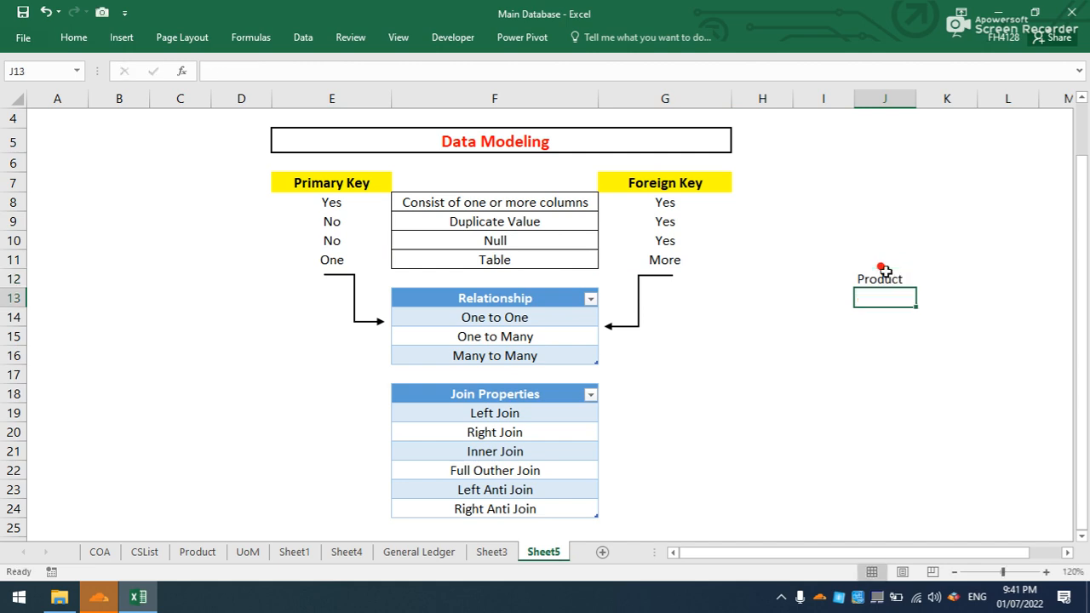
type("Book")
key("Return")
type("Pen")
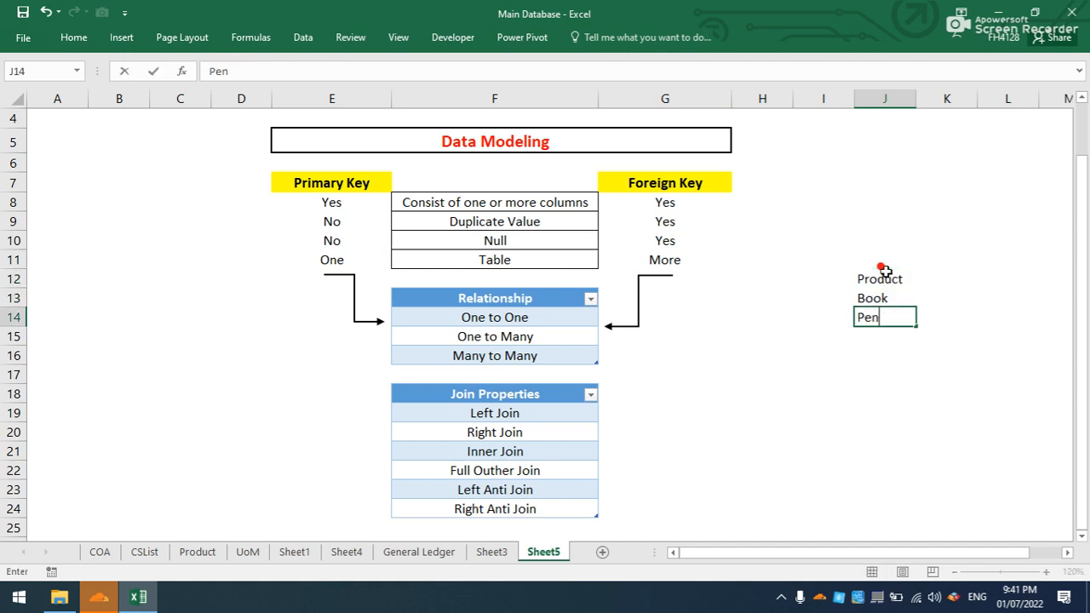
key("Return")
Convert the range J12:J14 into a table that uses its first row as headers.
left_click_drag(880, 279, 888, 316)
key("ctrl+t")
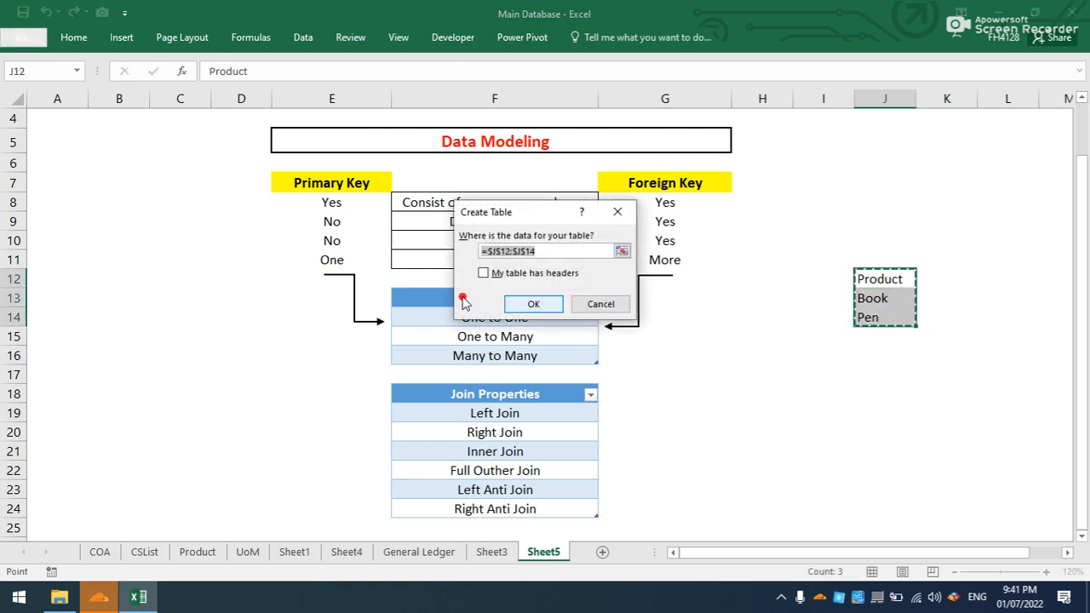
left_click(484, 272)
left_click(526, 303)
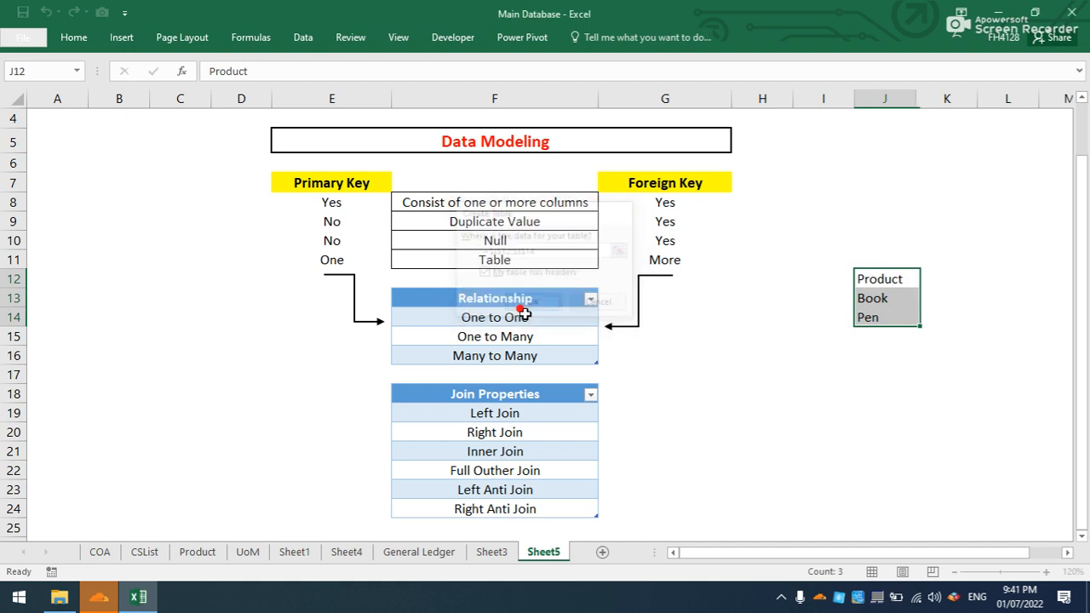
Enter the headings Sale-1 in J17 and Sale-2 in K17, below the Product table.
left_click(880, 358)
left_click(880, 371)
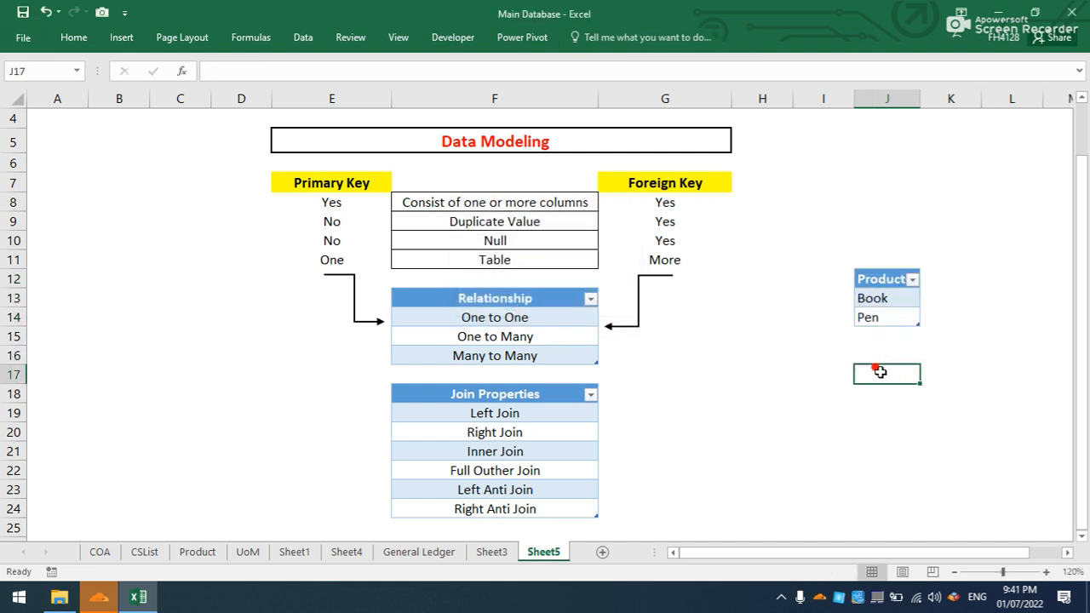
type("Sale")
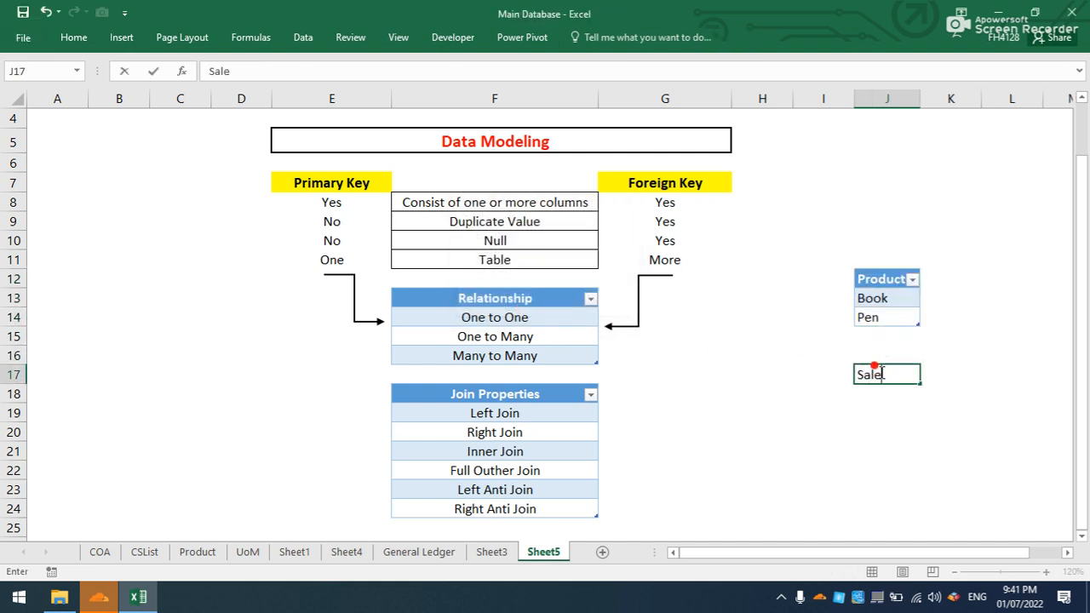
type(" 1")
key("Tab")
type("Sa")
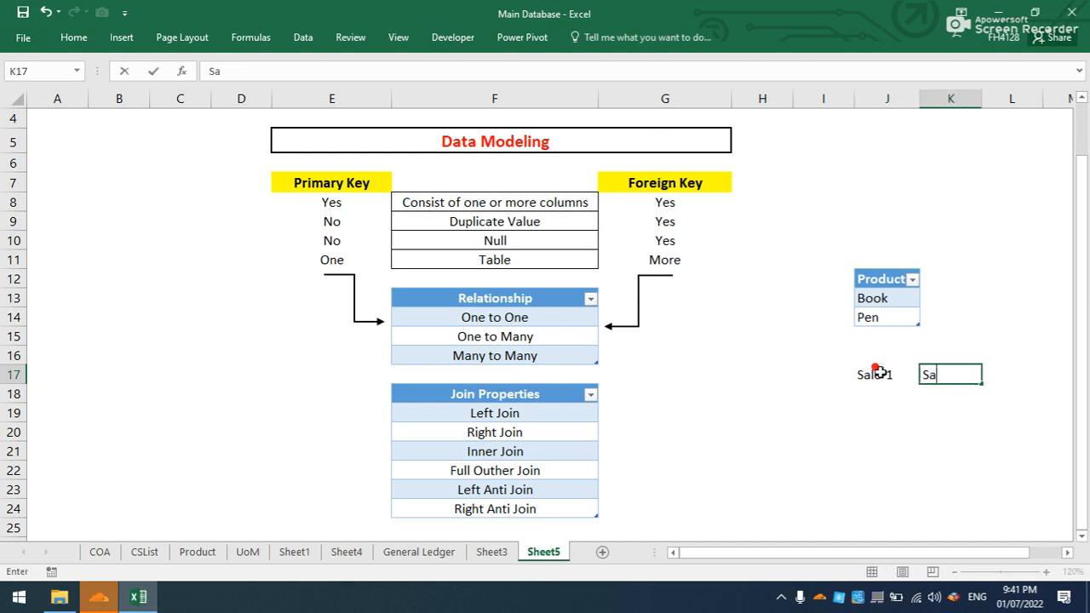
type("le-2")
key("Return")
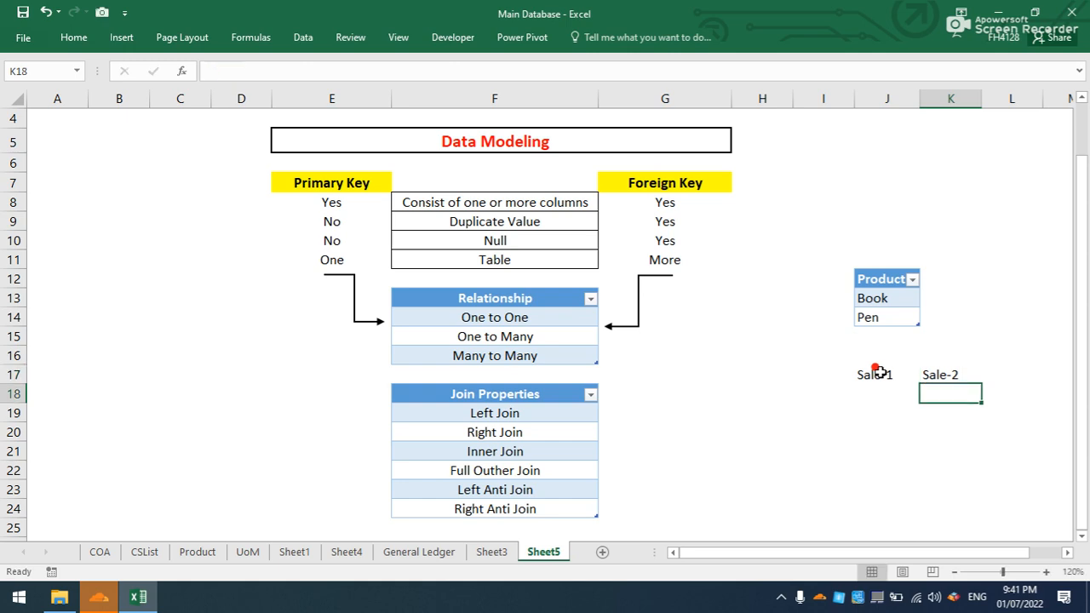
Examine the Product table's items against the empty cells under the Sale-1 and Sale-2 headings.
left_click(896, 297)
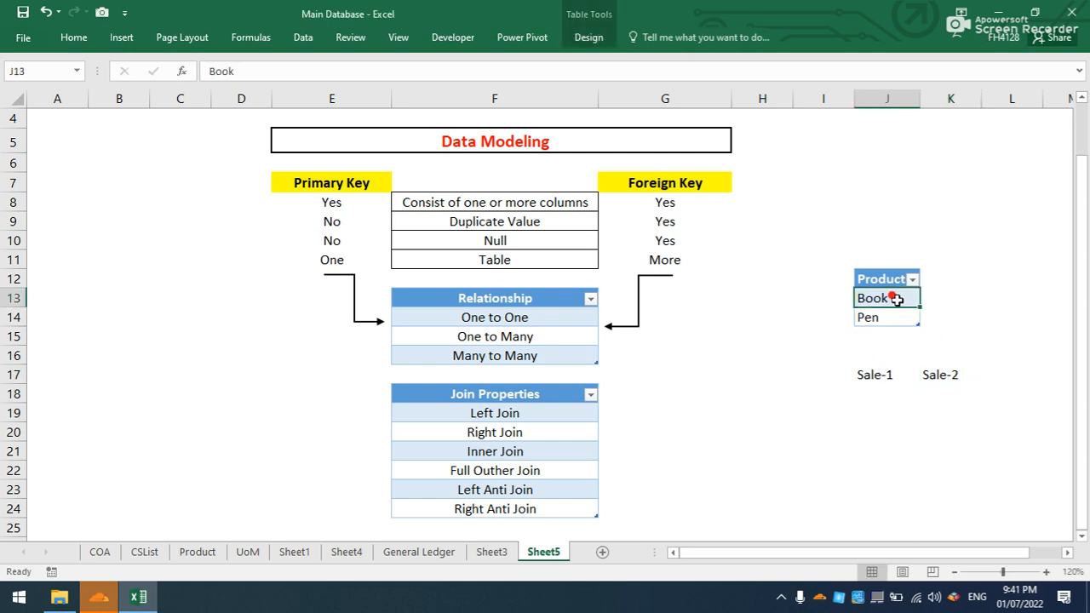
left_click(886, 317)
left_click_drag(882, 296, 885, 319)
left_click_drag(873, 384, 872, 421)
left_click_drag(940, 388, 933, 429)
left_click_drag(890, 390, 890, 412)
left_click_drag(945, 389, 943, 412)
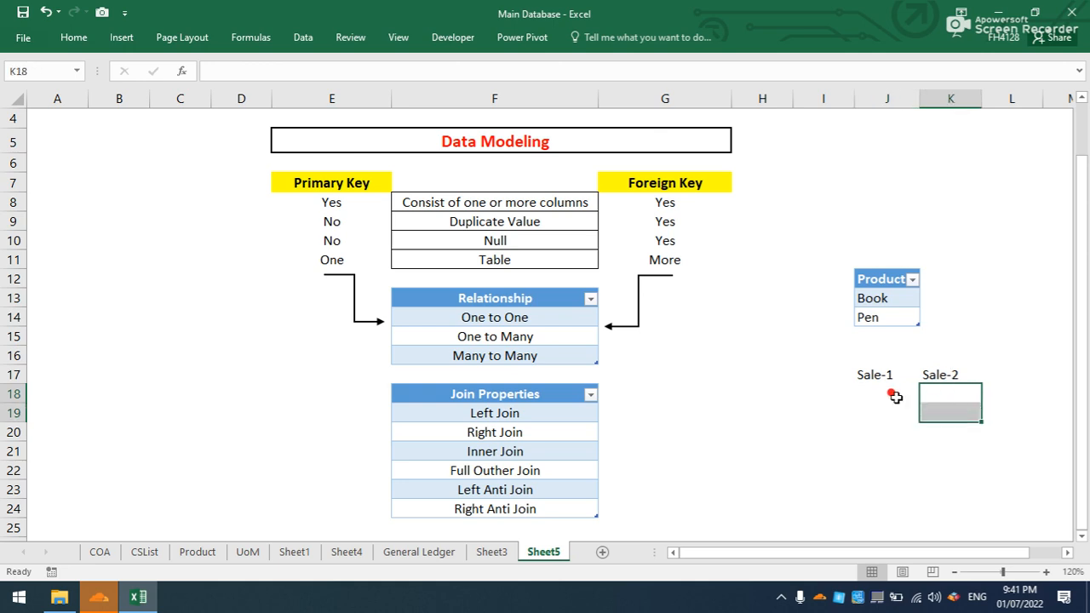
Delete columns J and K together with the sample Product table and sale headings.
left_click(889, 100)
left_click_drag(913, 102, 936, 101)
right_click(935, 99)
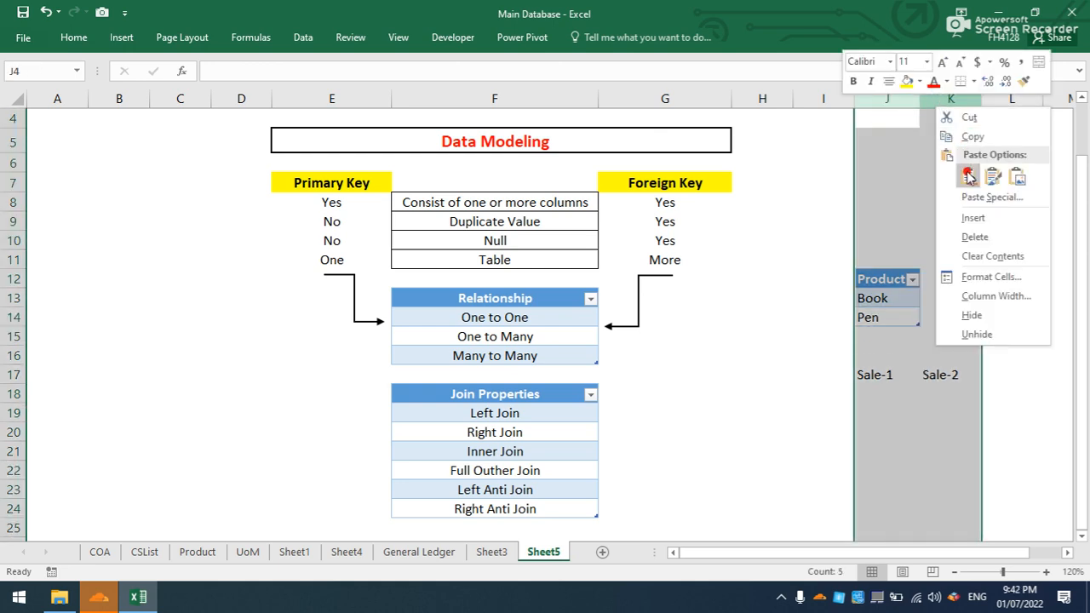
left_click(979, 230)
left_click(751, 295)
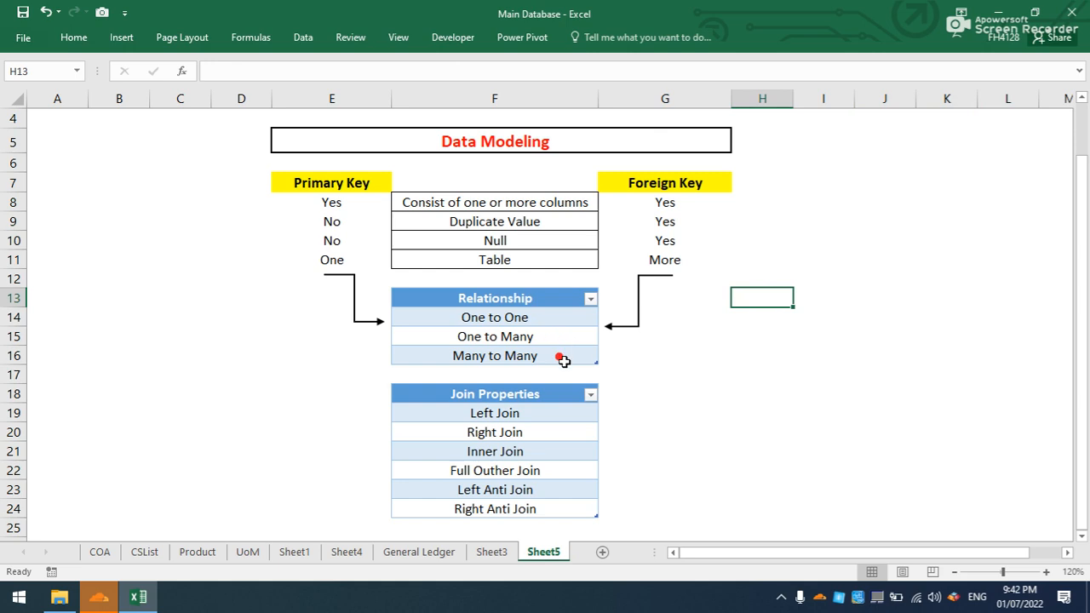
Examine the Join Properties table's Left Join, Right Join and Inner Join entries below the Relationship table.
left_click(668, 353)
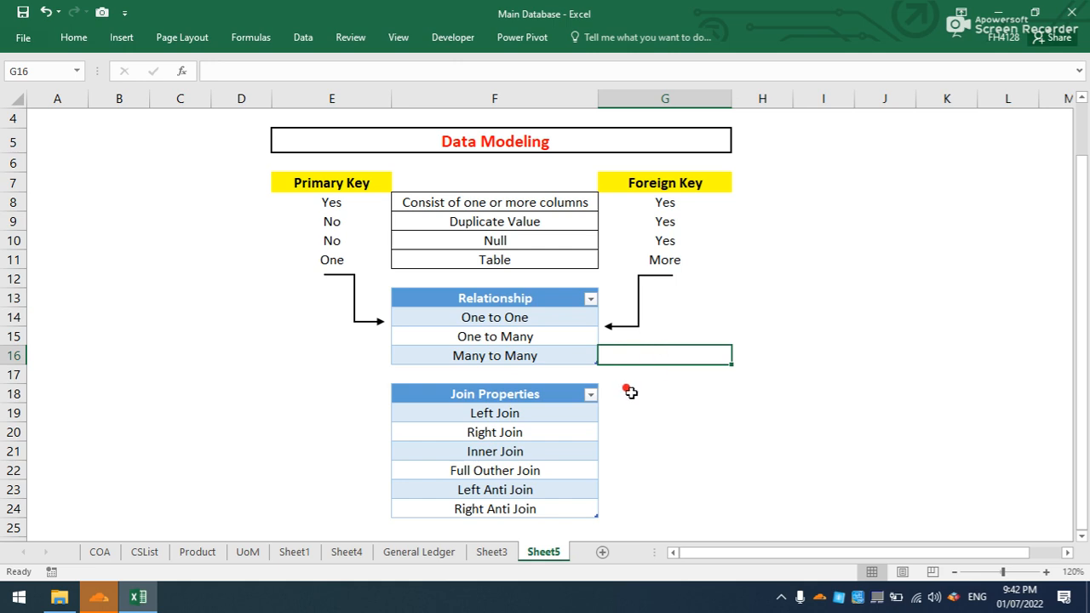
scroll(606, 396, "down", 1)
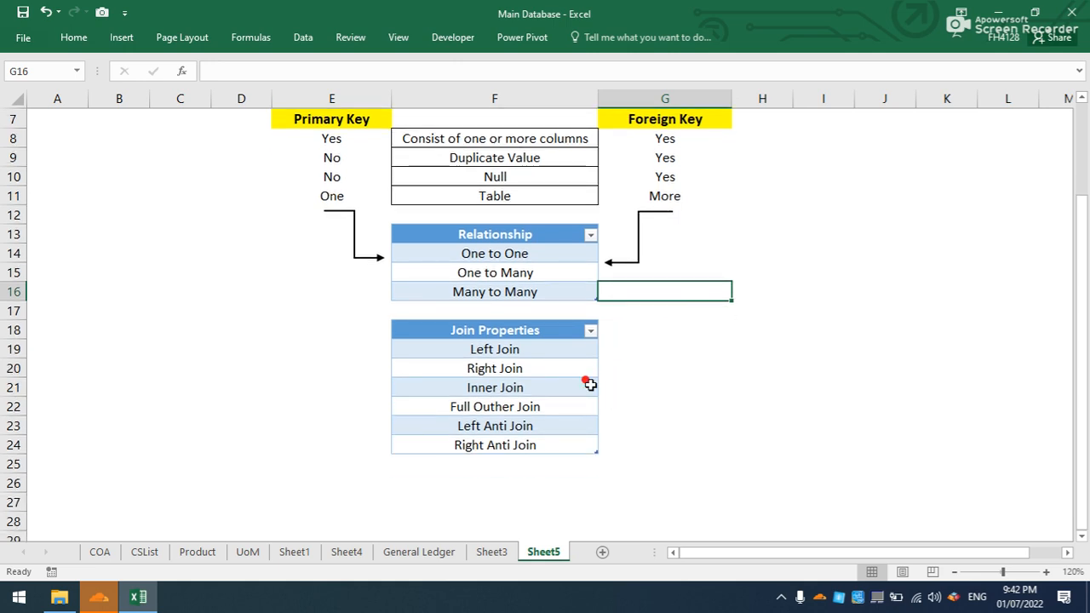
left_click_drag(533, 353, 537, 385)
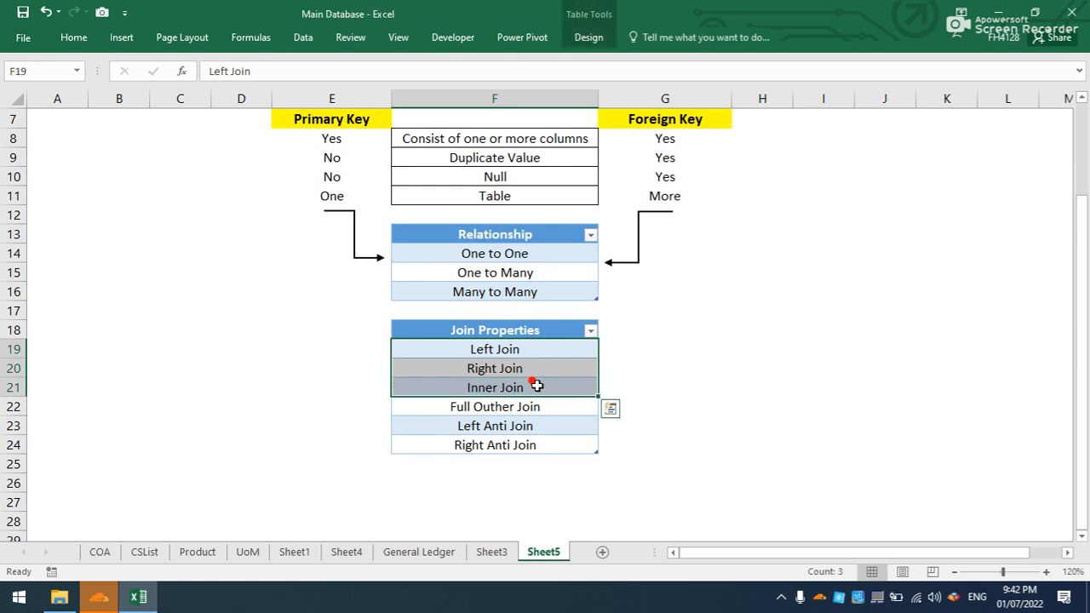
left_click(610, 380)
left_click(531, 350)
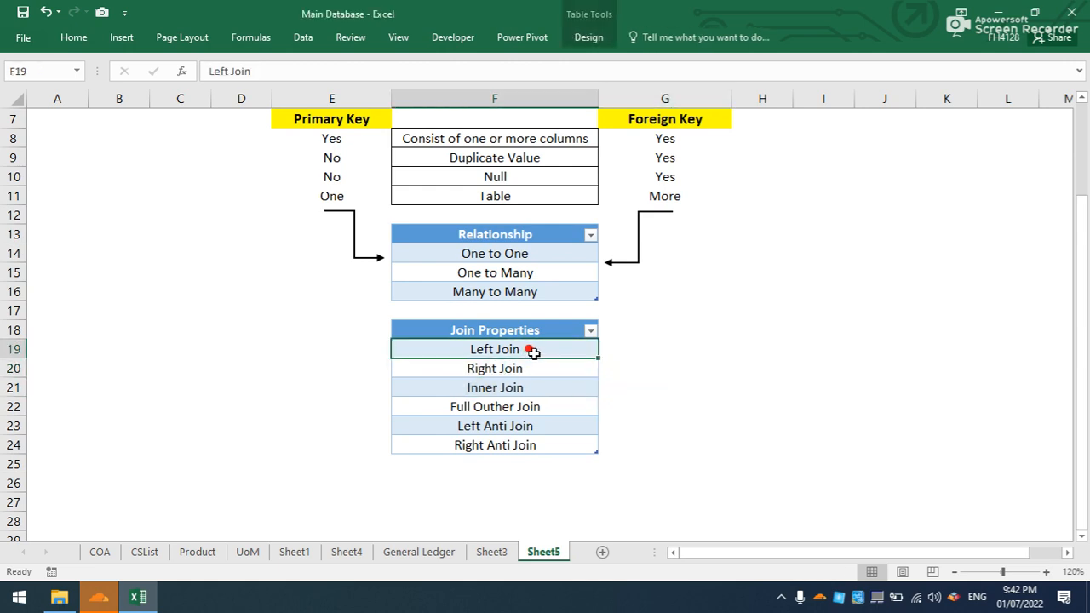
left_click(545, 373)
left_click(549, 384)
left_click(548, 353)
left_click(551, 382)
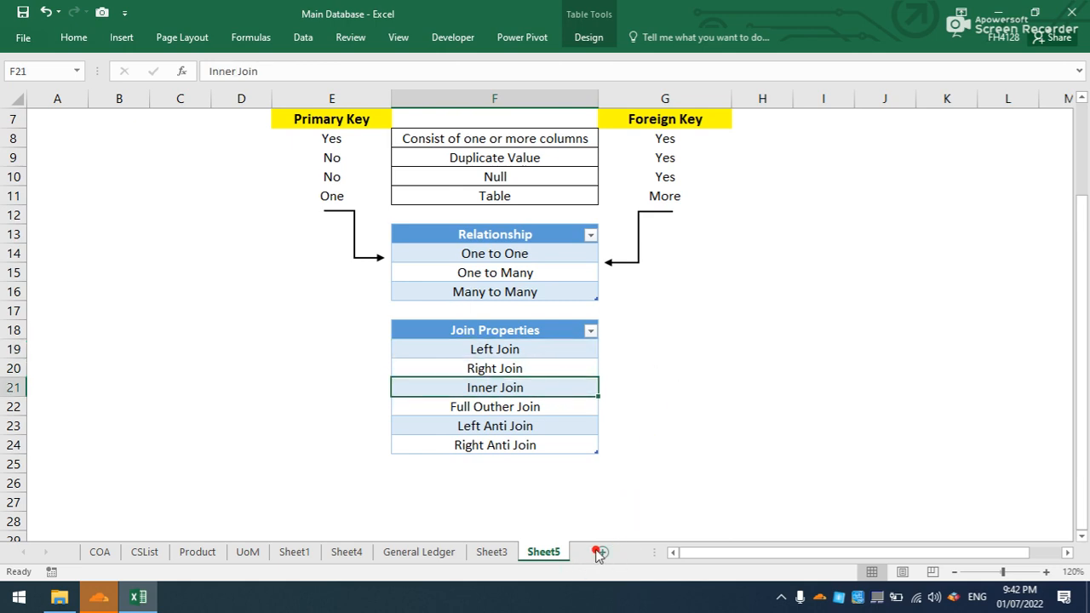
Switch to Sheet4 and enter the heading Product in cell B2.
left_click(494, 552)
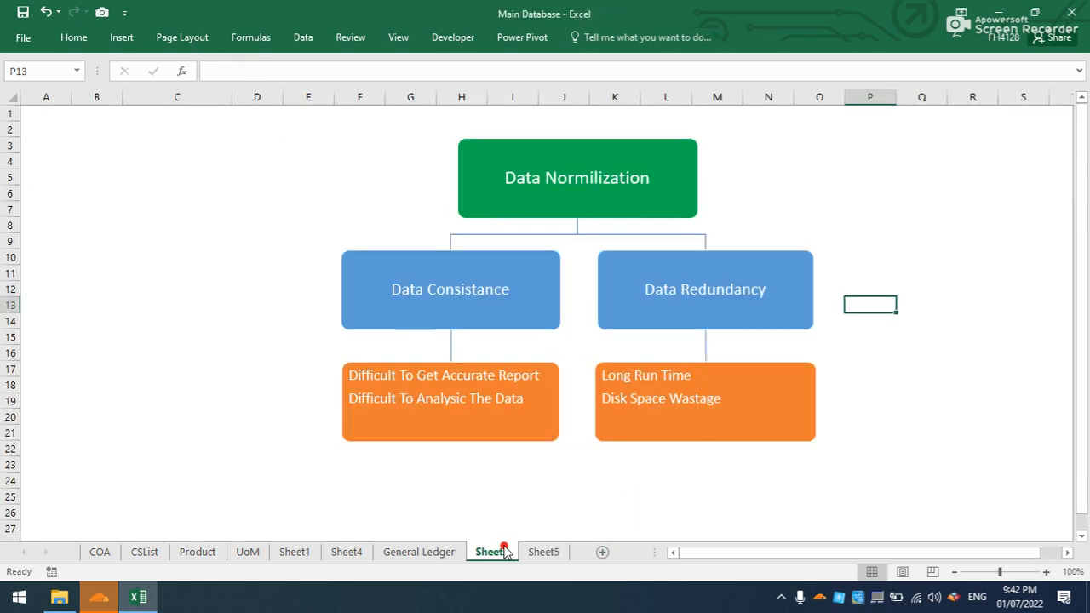
left_click(353, 555)
left_click_drag(302, 321, 301, 304)
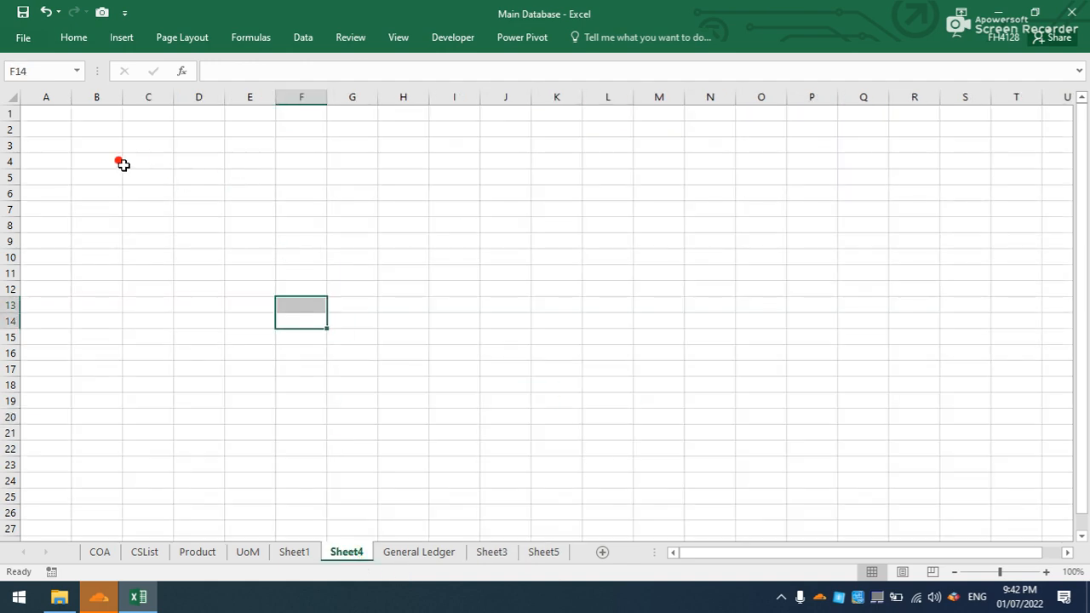
left_click(102, 132)
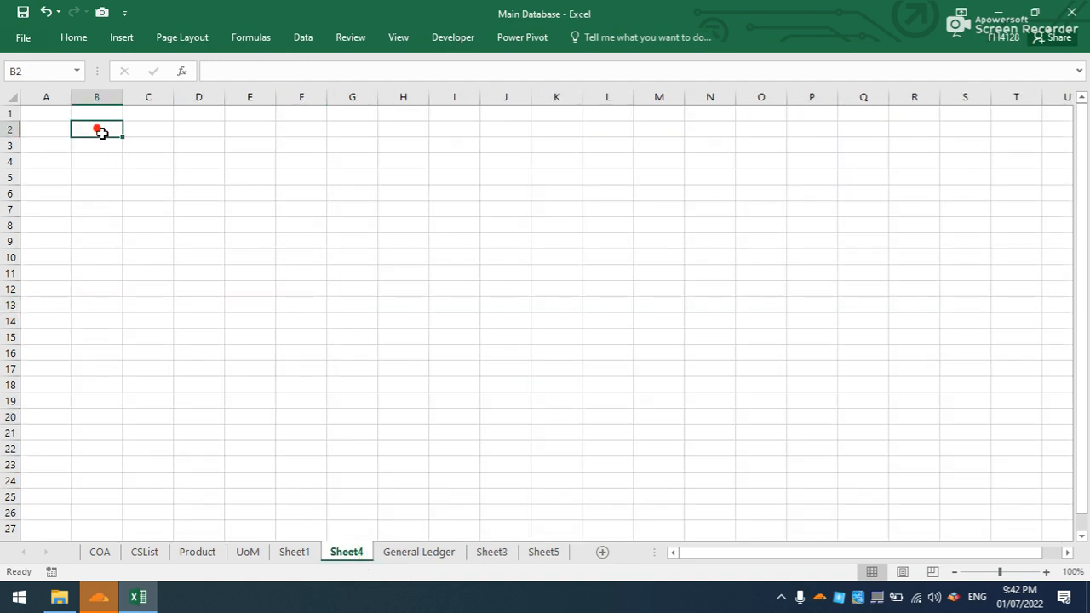
type("Product")
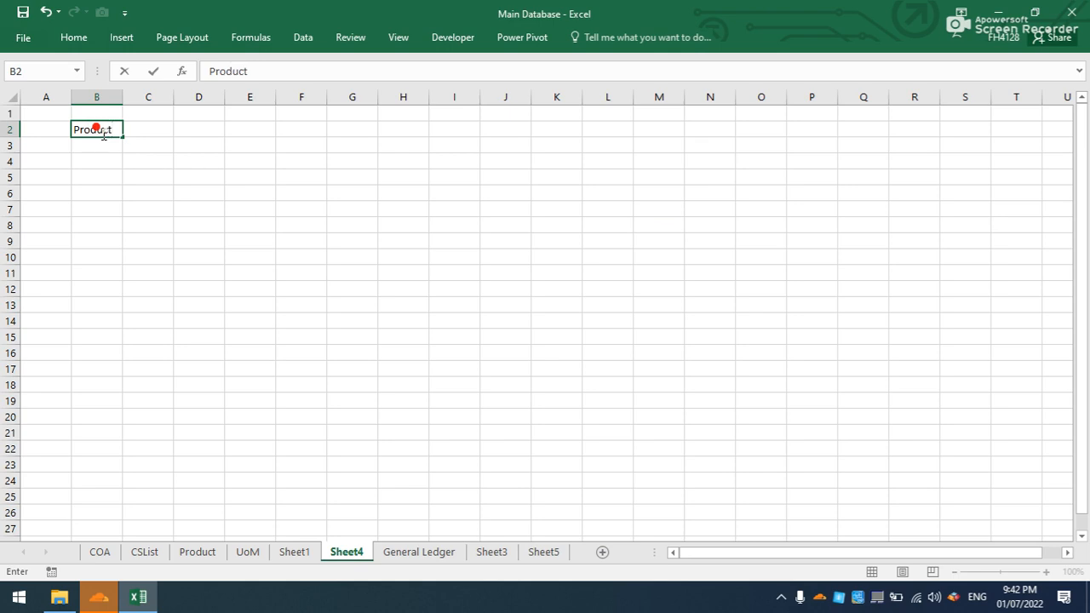
key("Return")
List Book, Pen and Paper in cells B3 to B5 under the Product heading.
type("Boo")
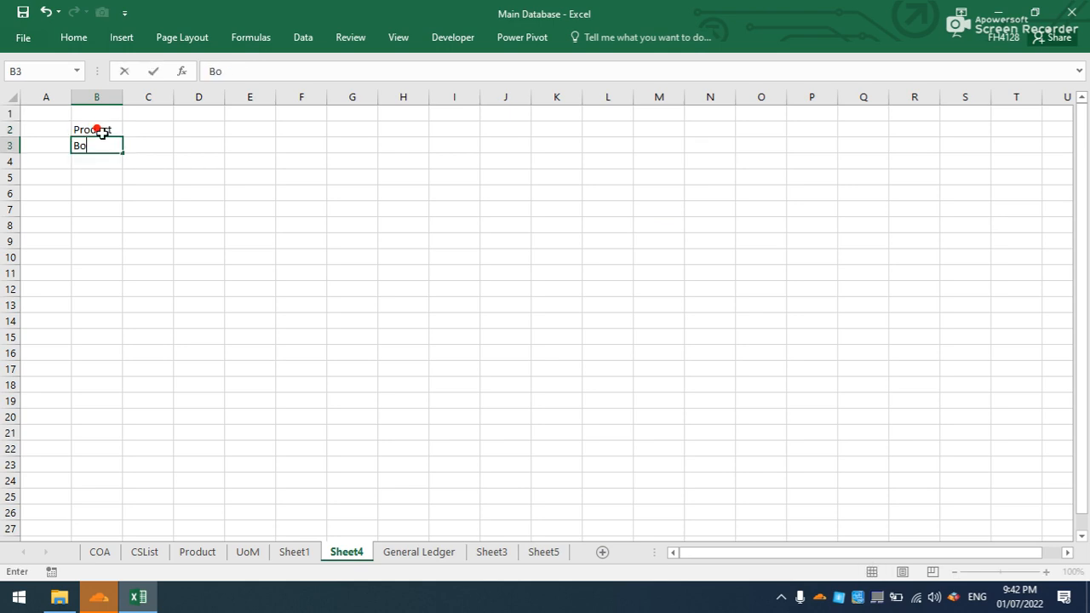
key("BackSpace")
type("ok")
key("Return")
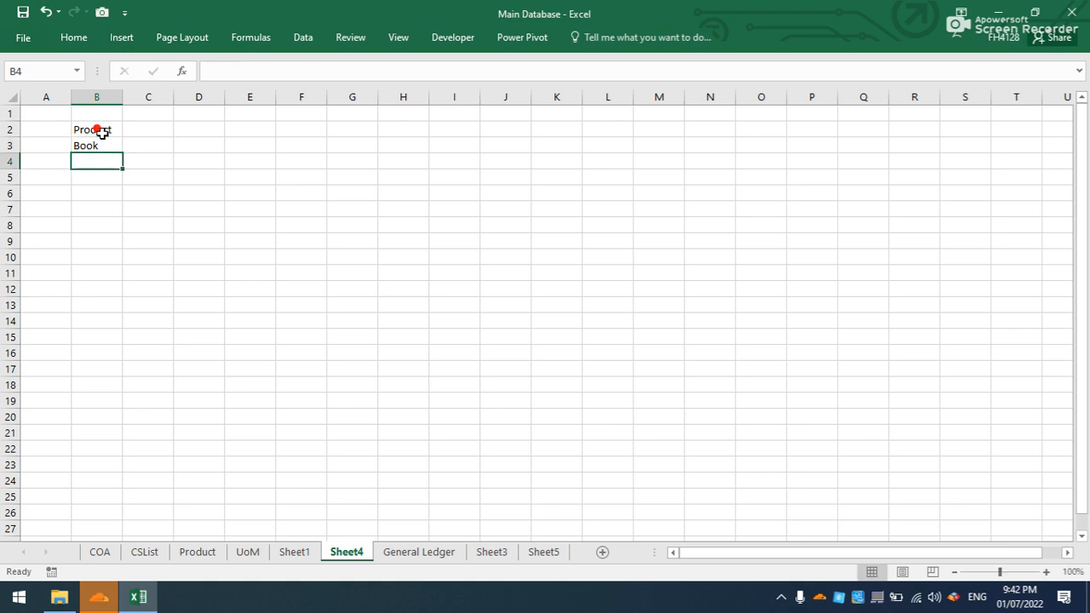
type("Pen")
key("Return")
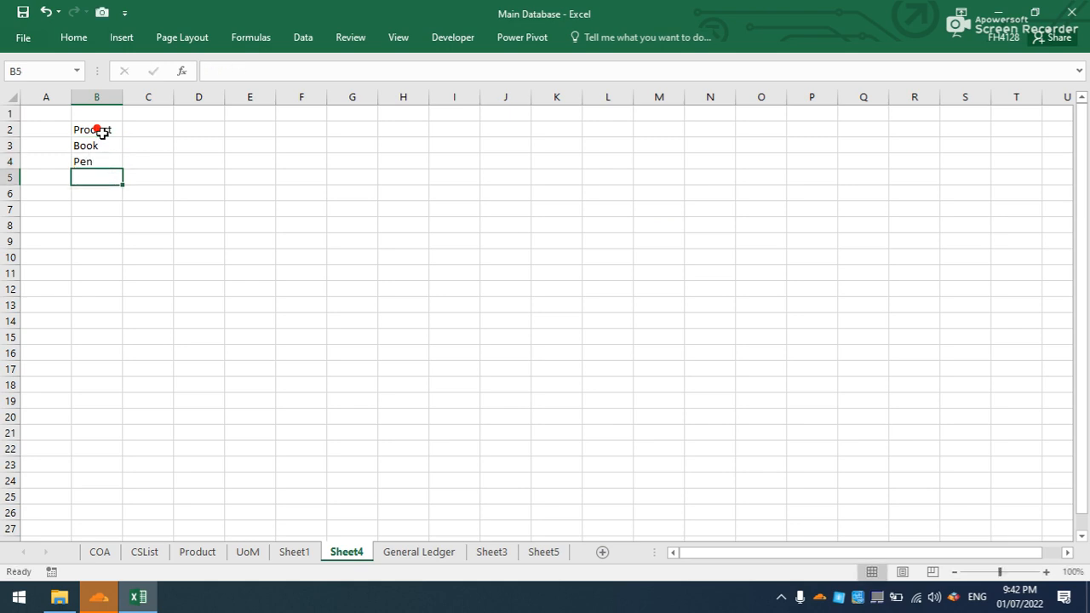
type("Paper")
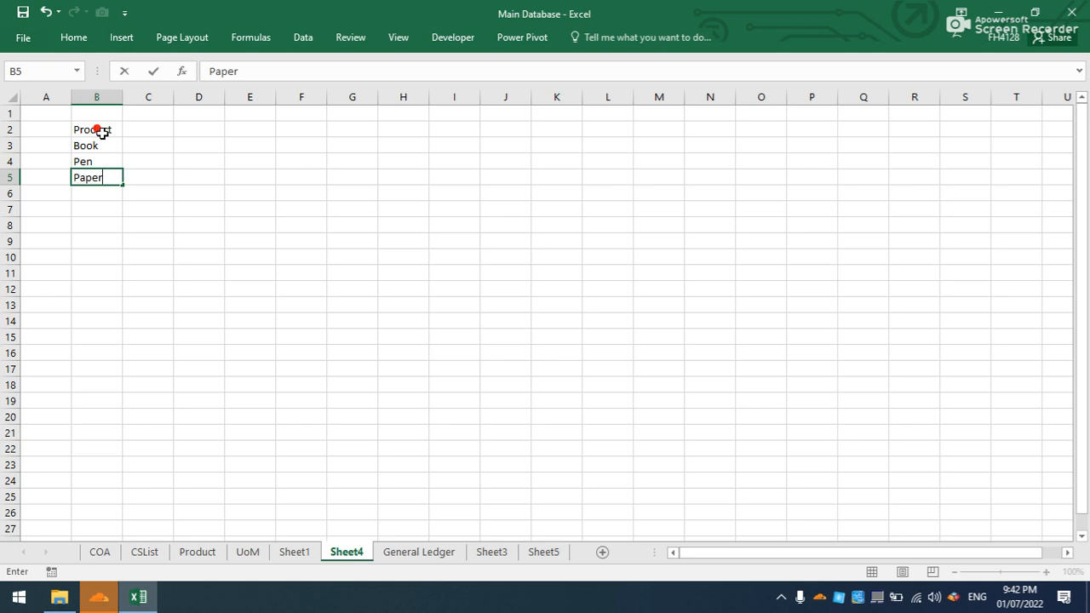
Convert the product list in B2:B5 into a table with its first row as headers.
left_click_drag(102, 132, 106, 170)
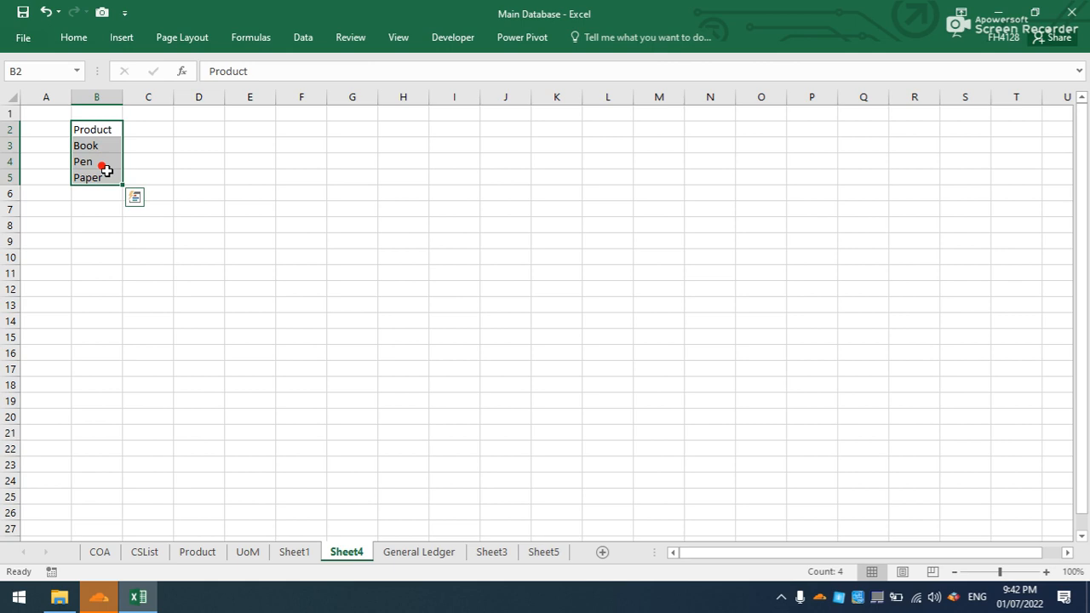
key("ctrl+t")
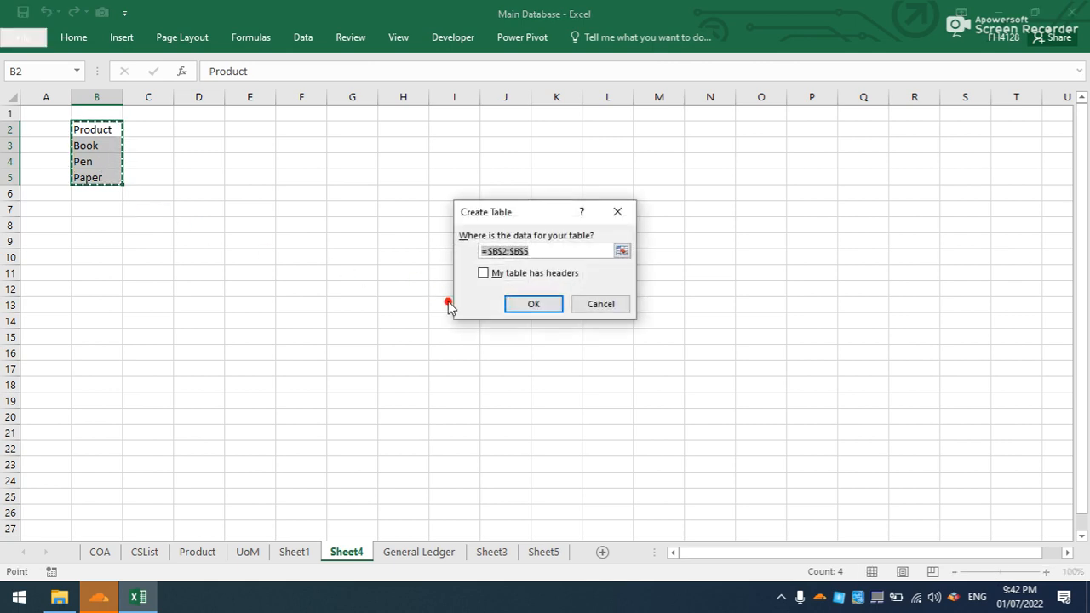
left_click(482, 273)
left_click(502, 304)
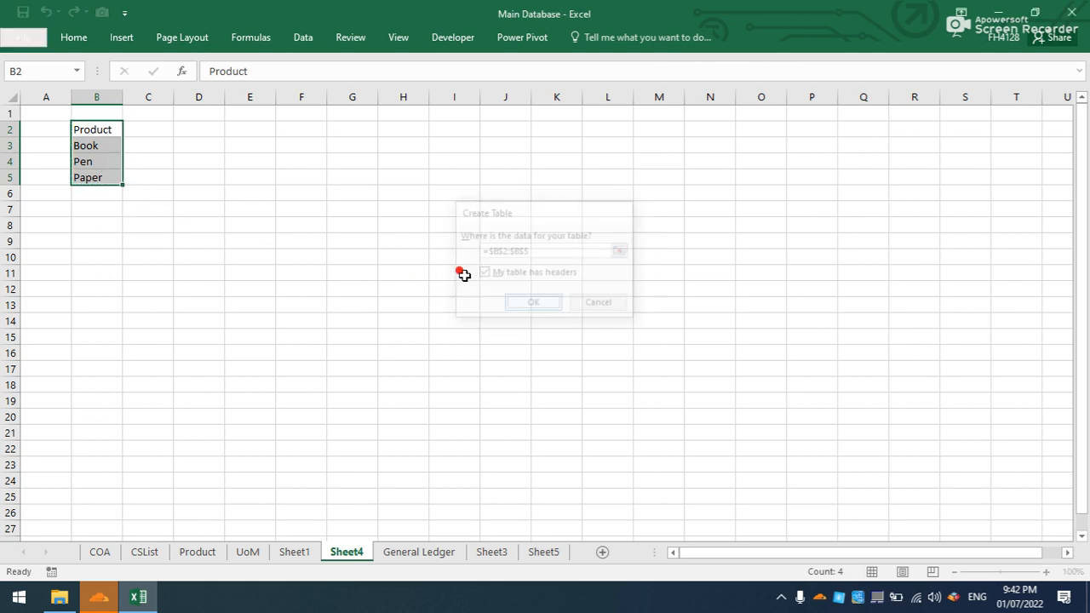
Extend the product table with a second column headed Category in C2.
left_click(132, 132)
type("Ca")
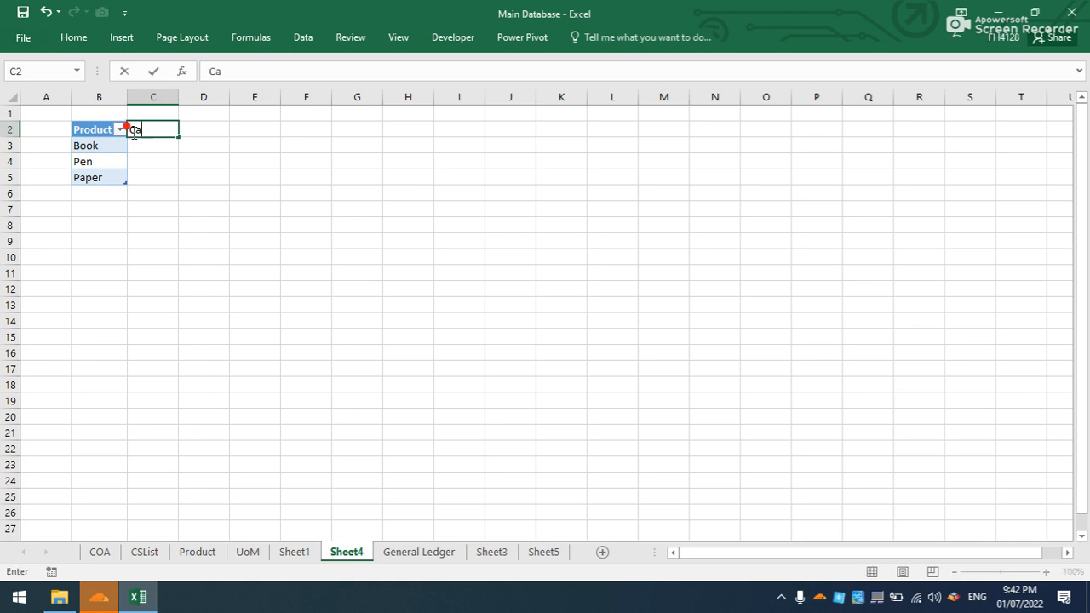
type("e")
key("BackSpace")
type("tegory")
key("Return")
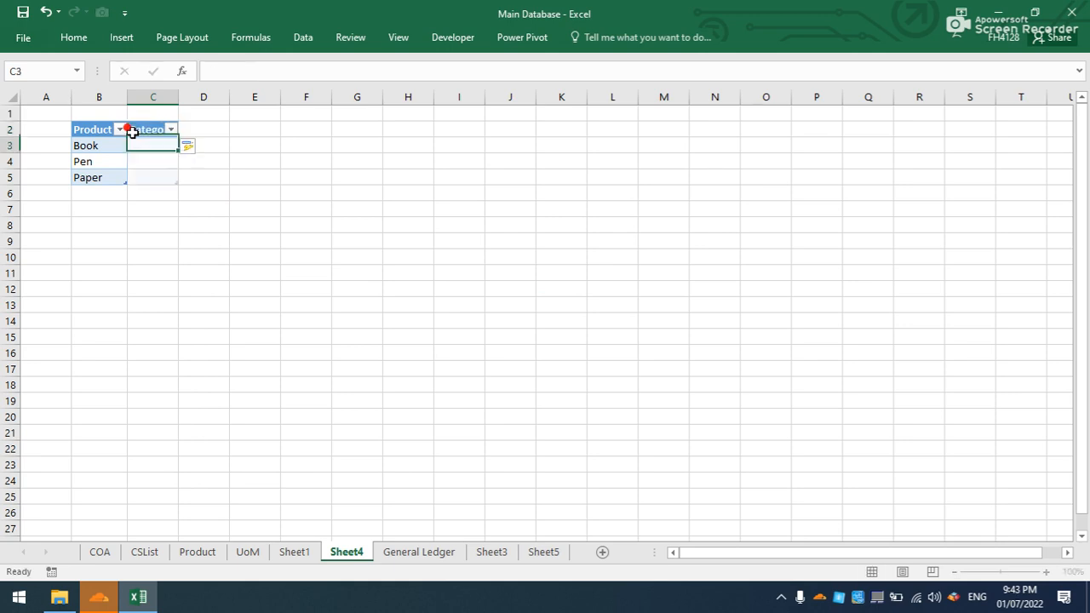
Assign category A to Book, B to Pen and C to Paper in the Category column.
type("P")
key("BackSpace")
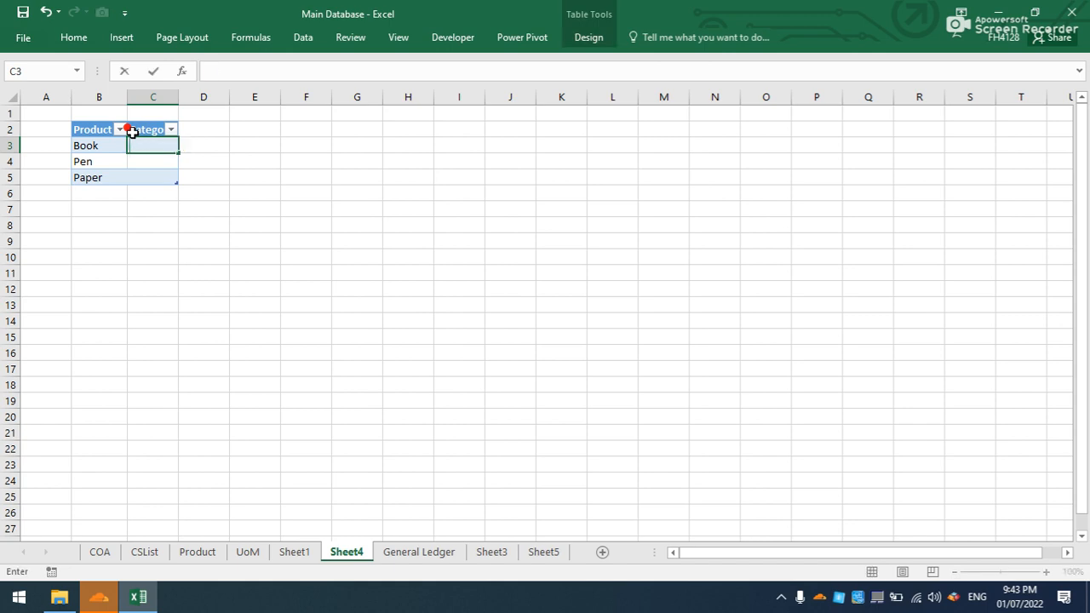
type("A")
key("Return")
type("B")
key("Return")
type("C")
Add a fourth product row below Paper with product A4 and category C.
left_click(109, 193)
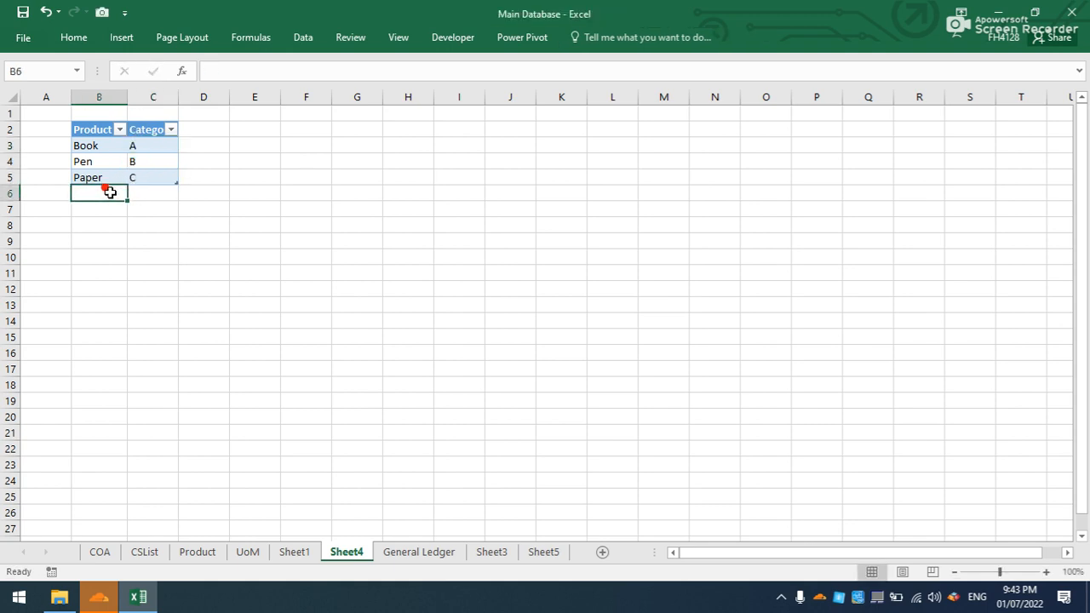
type("A4")
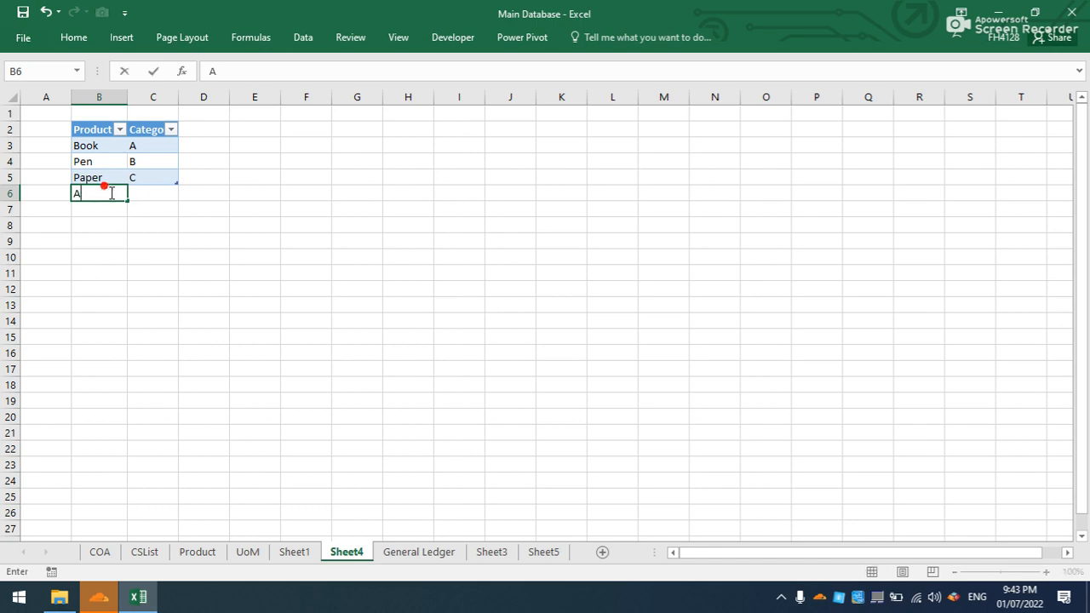
left_click(143, 202)
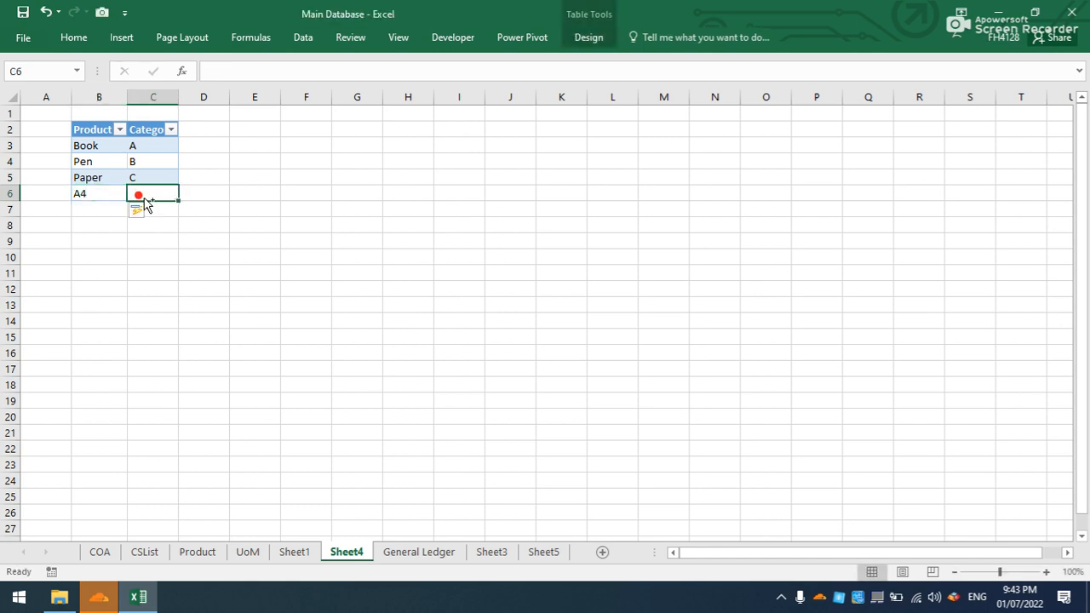
key("ctrl+c")
left_click(147, 255)
key("Escape")
left_click(136, 194)
type("C")
key("Return")
key("Return")
Enter the heading Product in B9, below the product and category table.
left_click(103, 247)
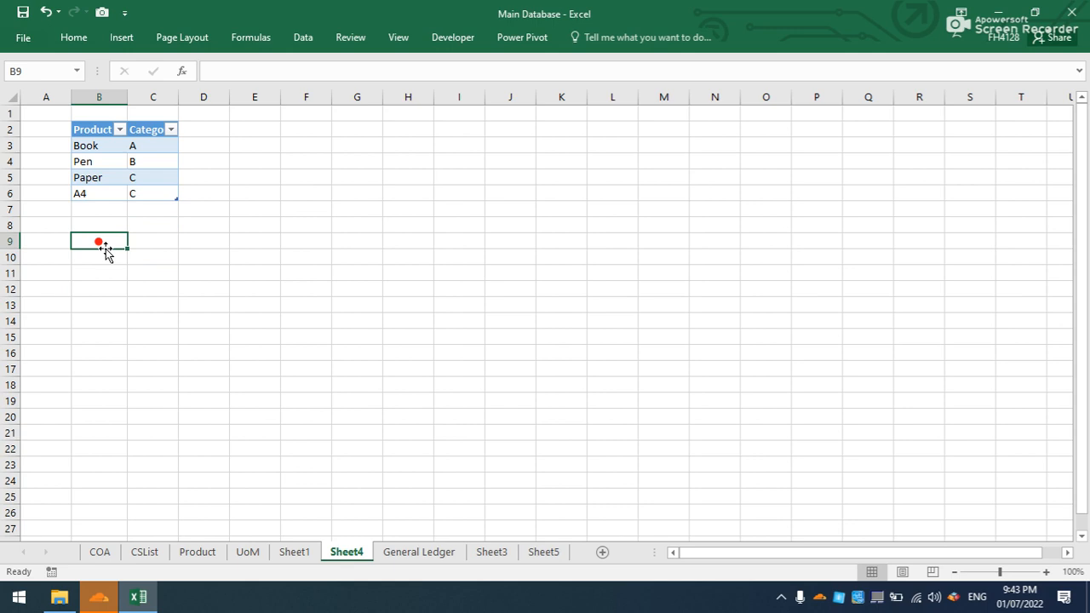
type("Procut")
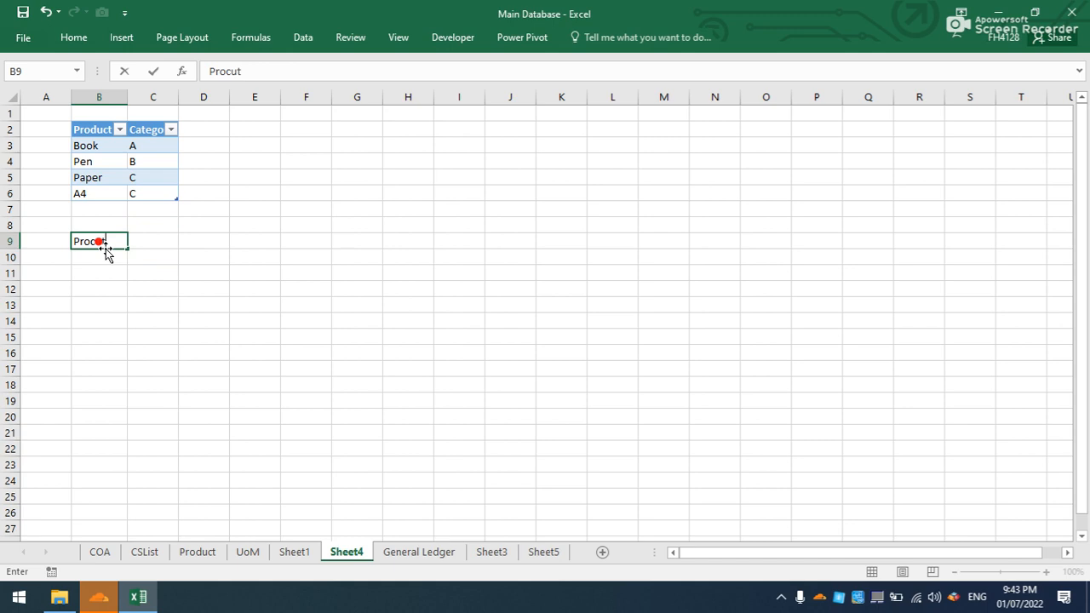
key("BackSpace")
key("BackSpace")
key("BackSpace")
type("duct")
key("Tab")
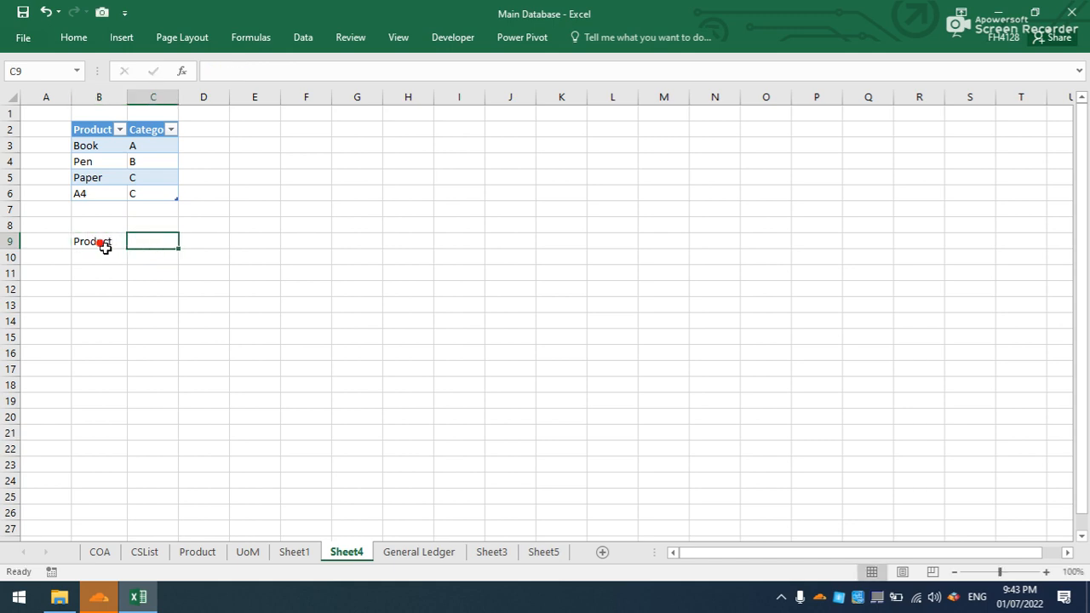
Enter the headings Qty, Price and Amount in cells C9 to E9, beside the lower Product heading.
type("Qty")
key("Tab")
type("Price")
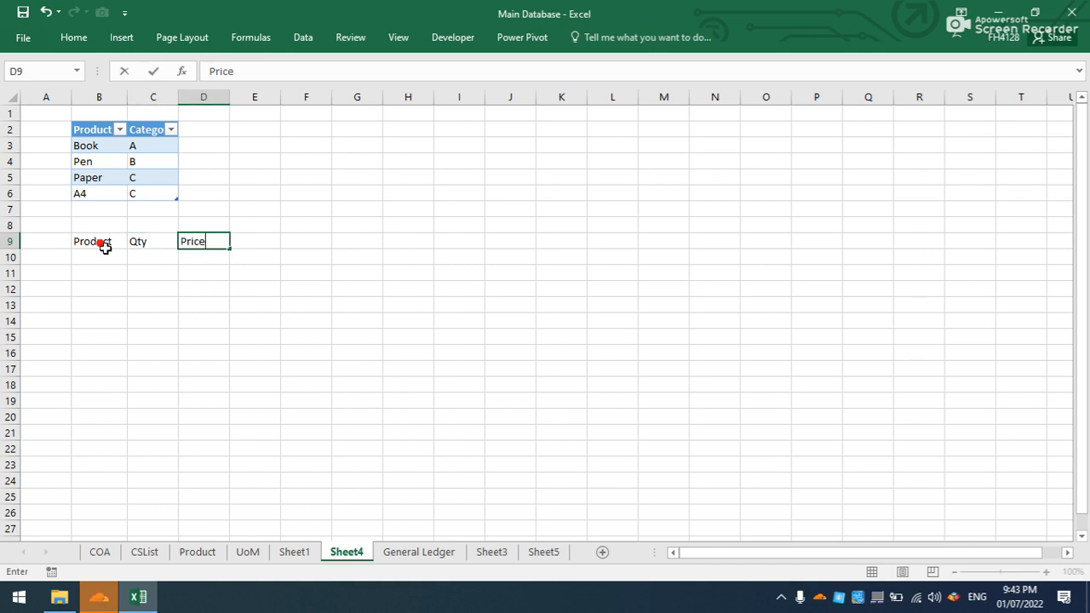
key("Tab")
type("Amoun")
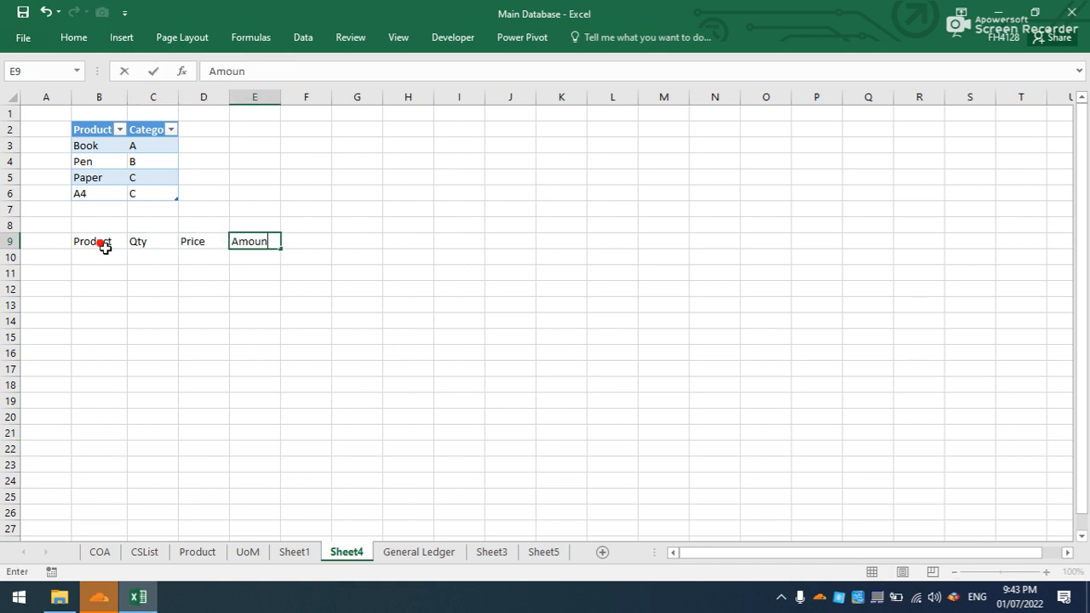
key("Return")
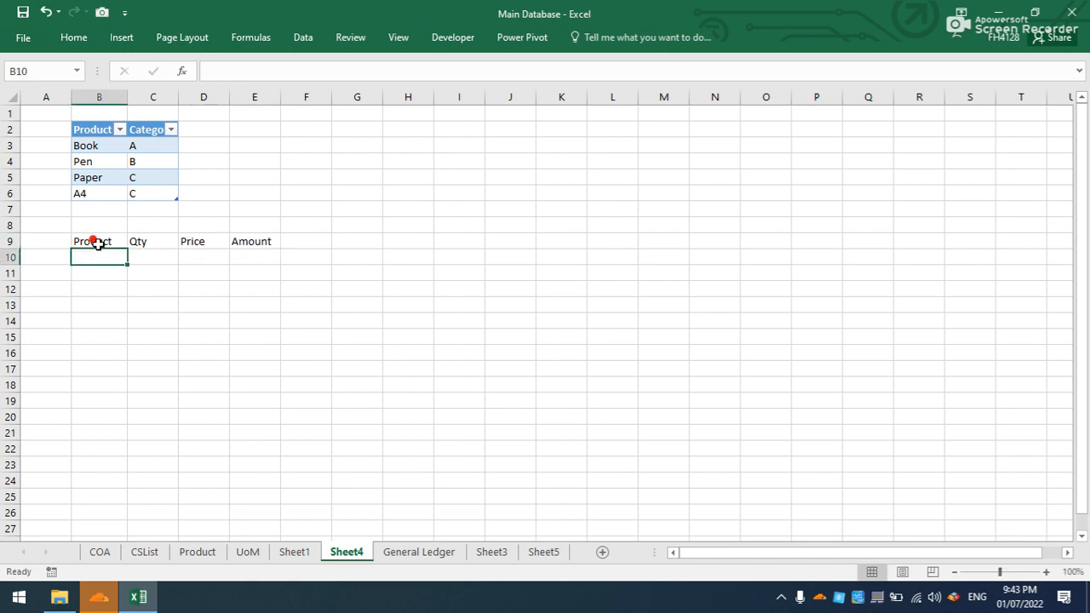
Convert B9:E13 into a table using the Product, Qty, Price and Amount row as headers.
left_click_drag(99, 243, 241, 314)
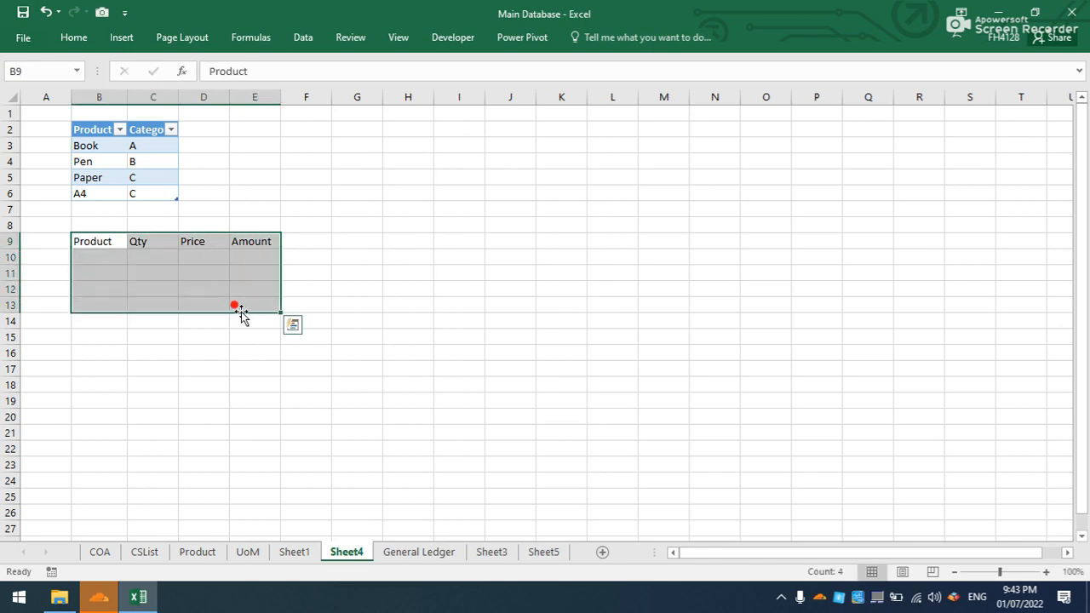
key("ctrl+t")
left_click(484, 273)
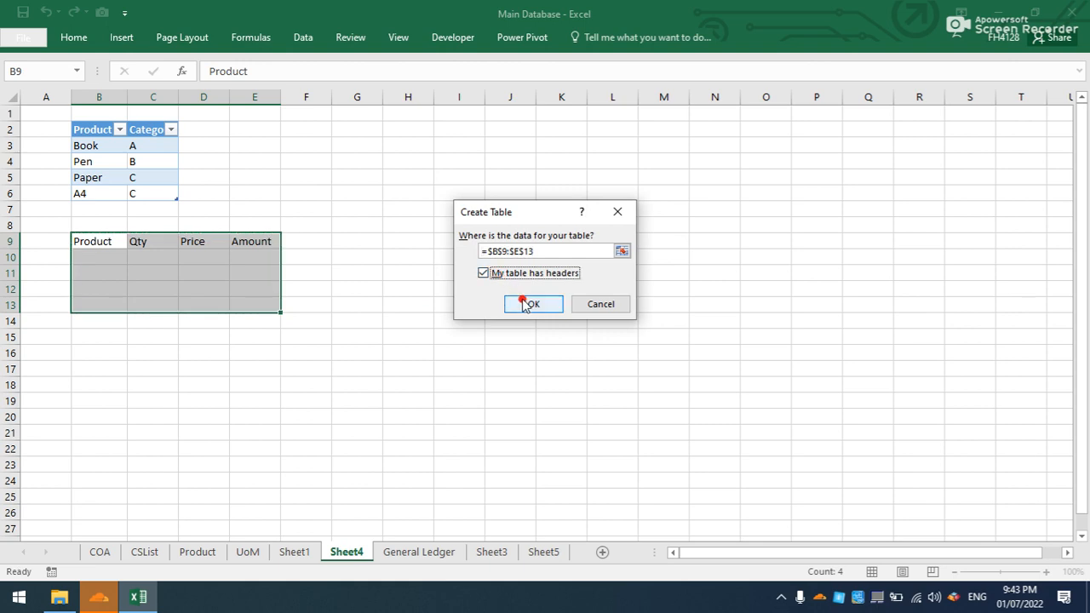
left_click(532, 304)
left_click(349, 336)
Fill row 10 of the lower table with product Book, quantity 5 and price 500.
left_click(109, 262)
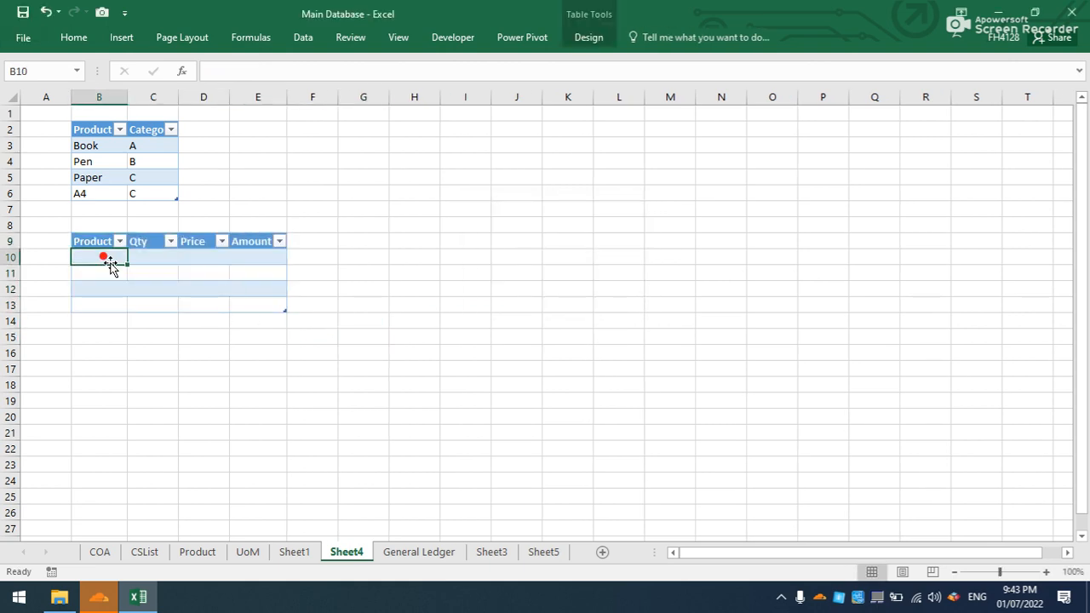
type("Book")
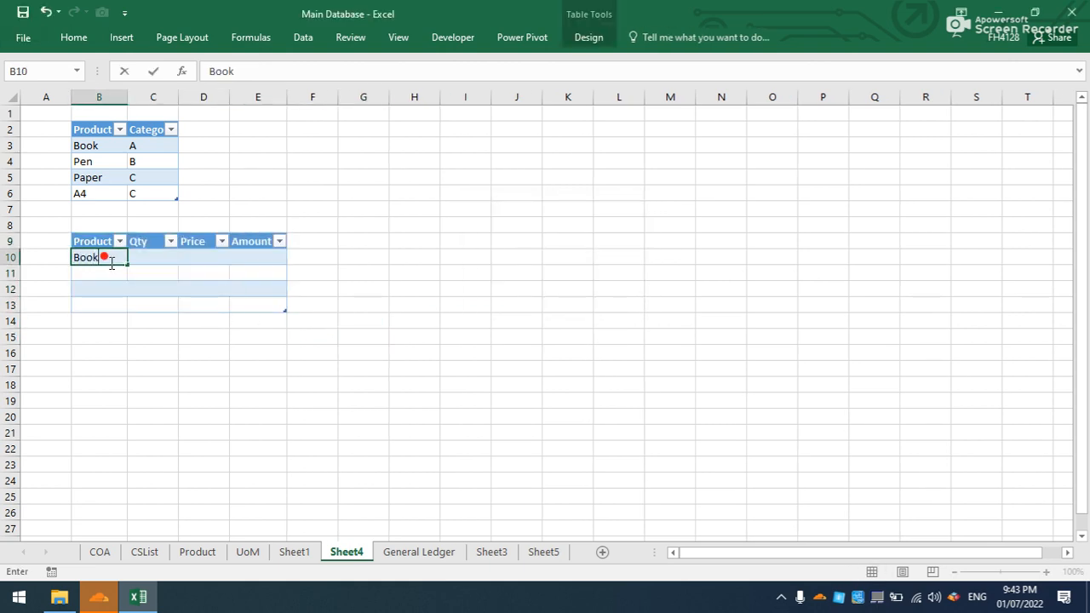
key("Return")
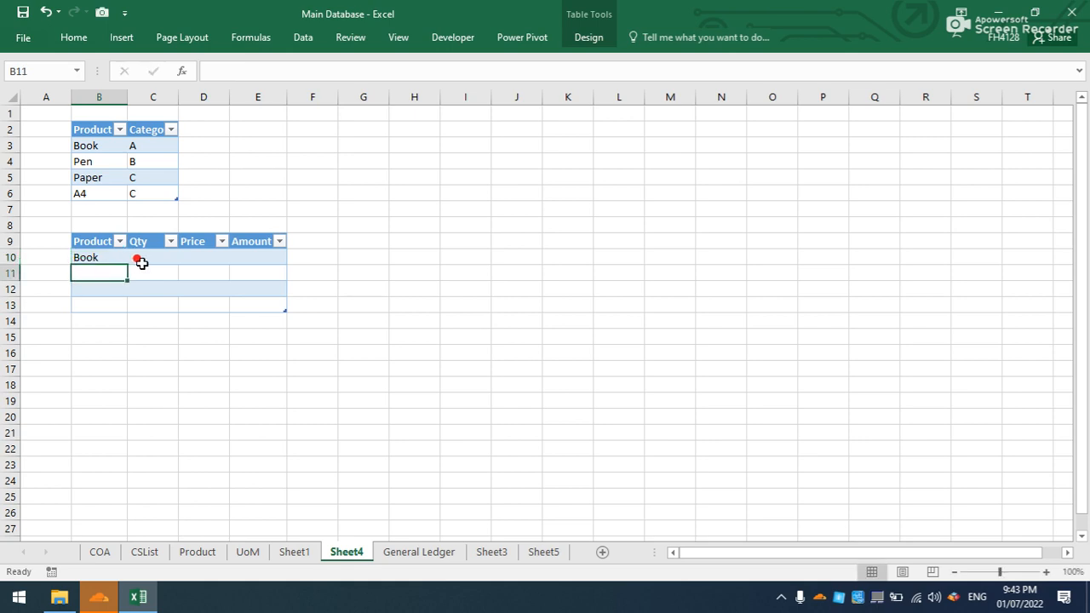
left_click(142, 258)
left_click(201, 254)
type("500")
left_click(263, 258)
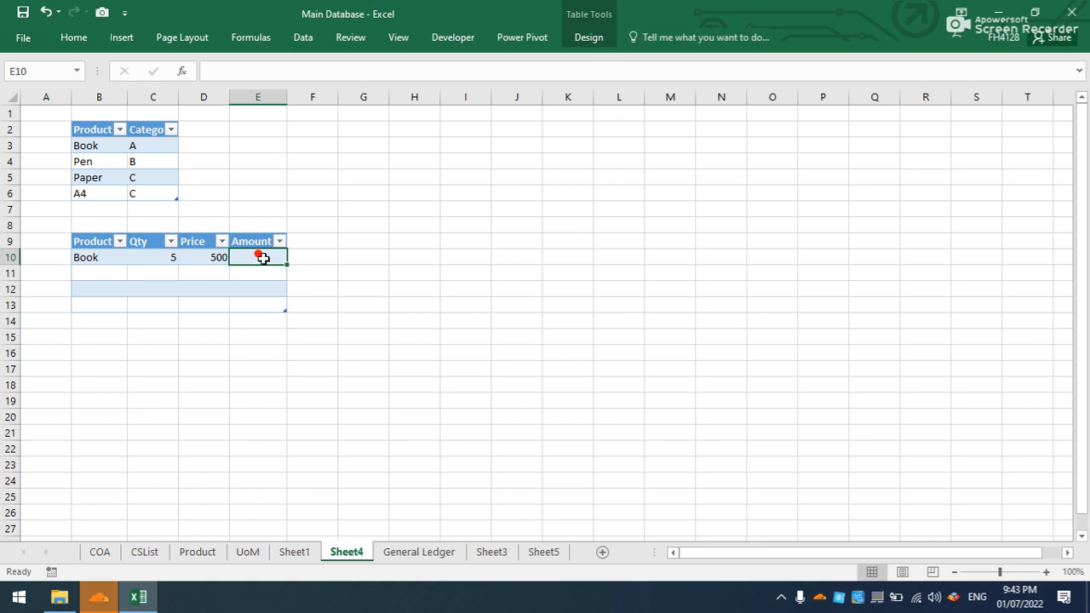
type("=")
left_click(173, 253)
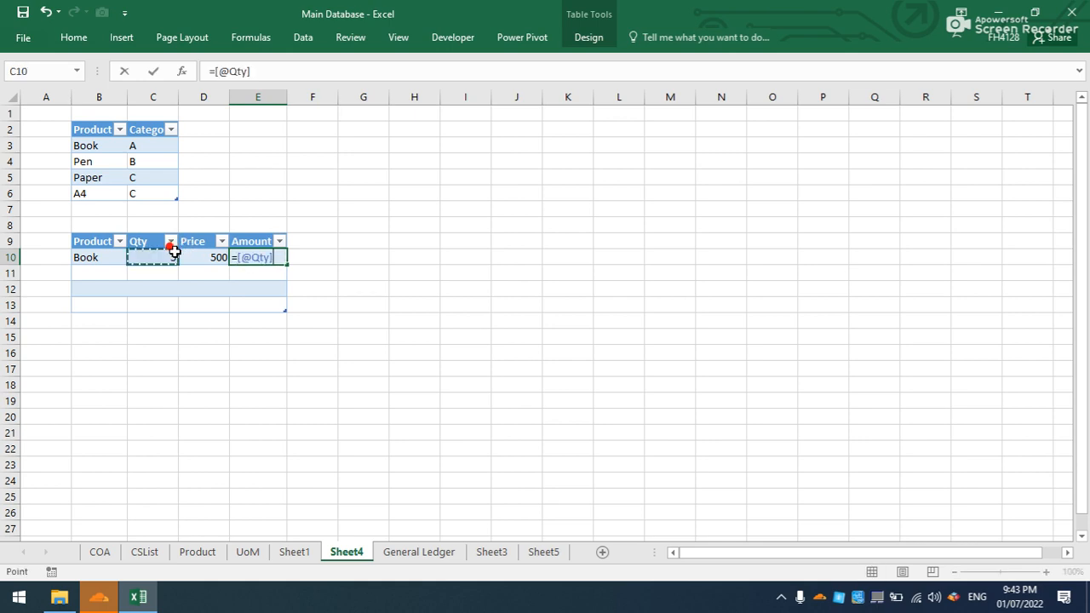
type("*")
left_click(204, 257)
key("Return")
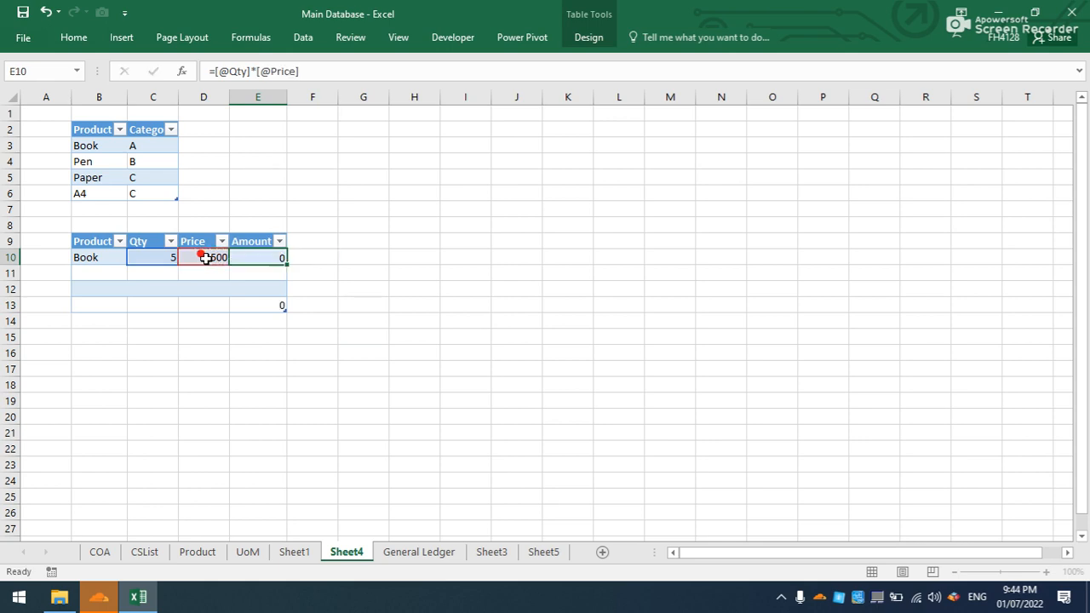
Fill row 11 of the lower table with product Book, quantity 3 and price 500.
left_click(85, 272)
type("Book")
left_click(154, 272)
type("3")
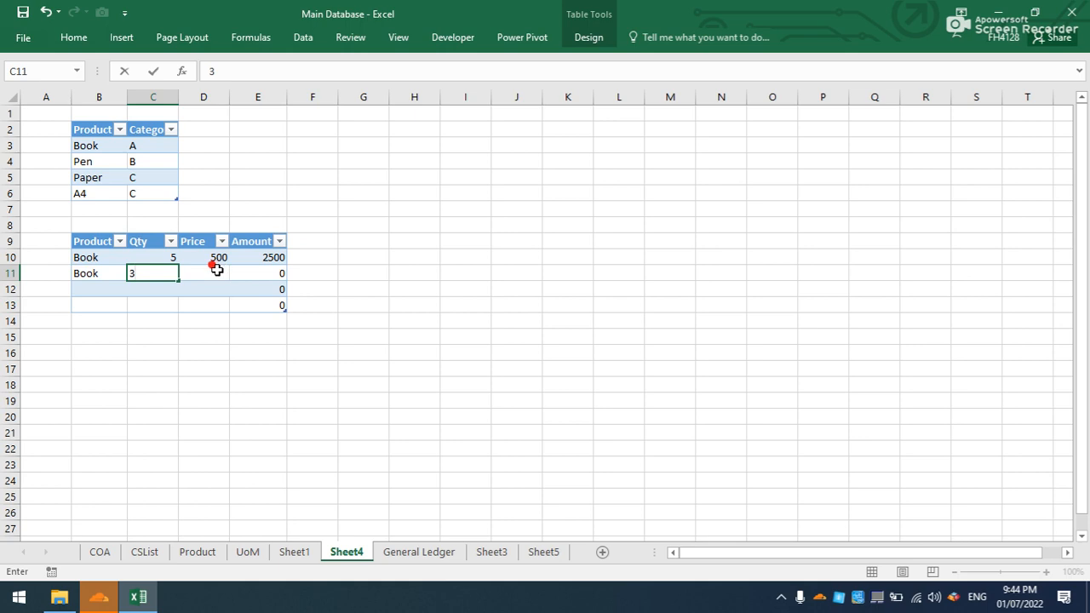
left_click(217, 269)
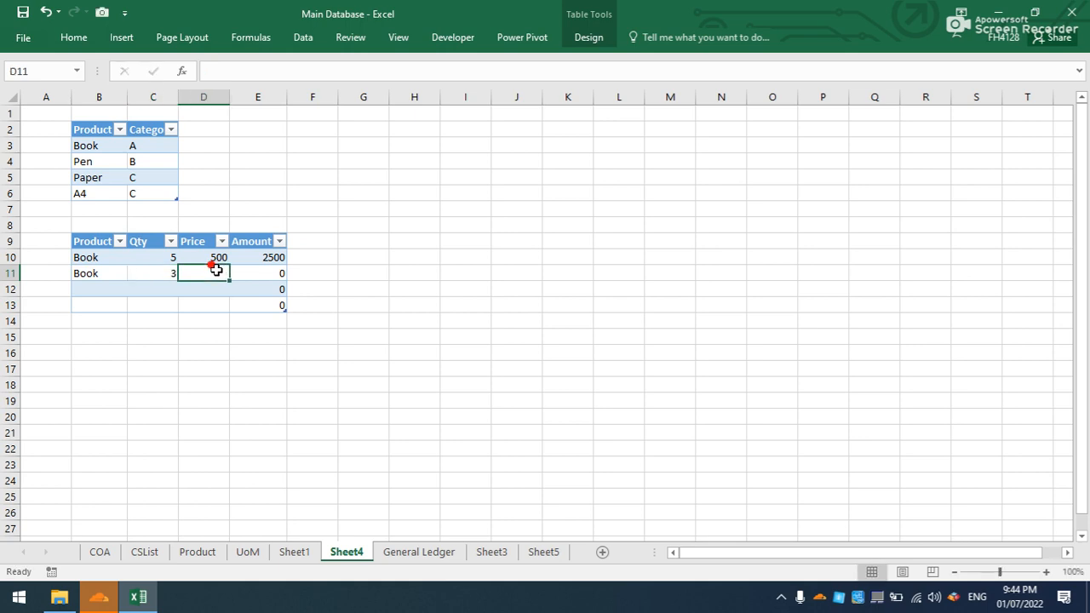
Fill row 12 of the lower table with product A4, quantity 2 and price 7500.
left_click(101, 289)
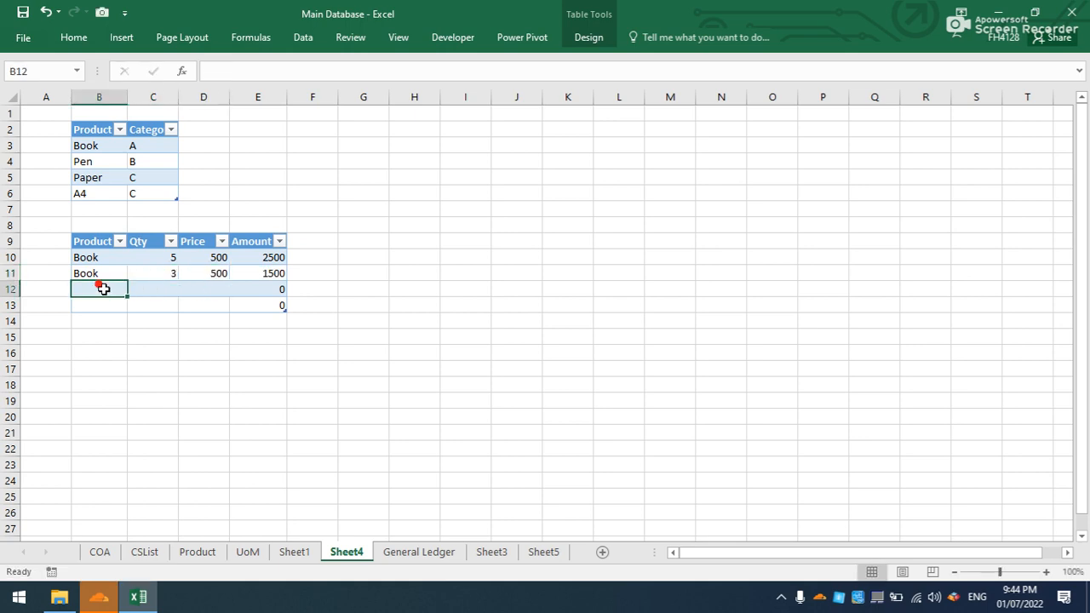
type("A4")
left_click(150, 289)
type("2")
left_click(208, 291)
type("75")
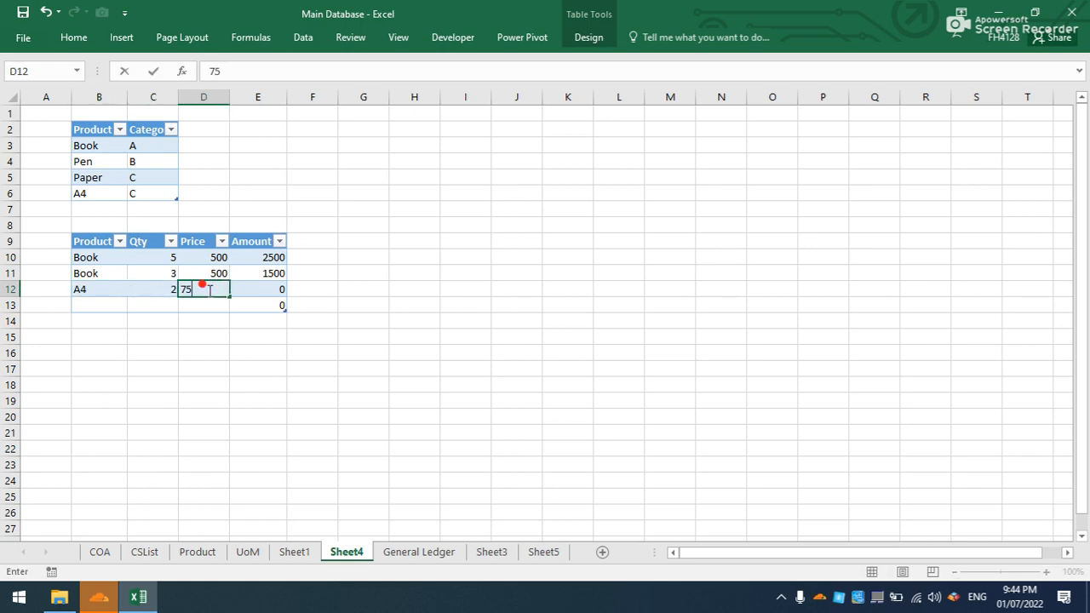
key("Return")
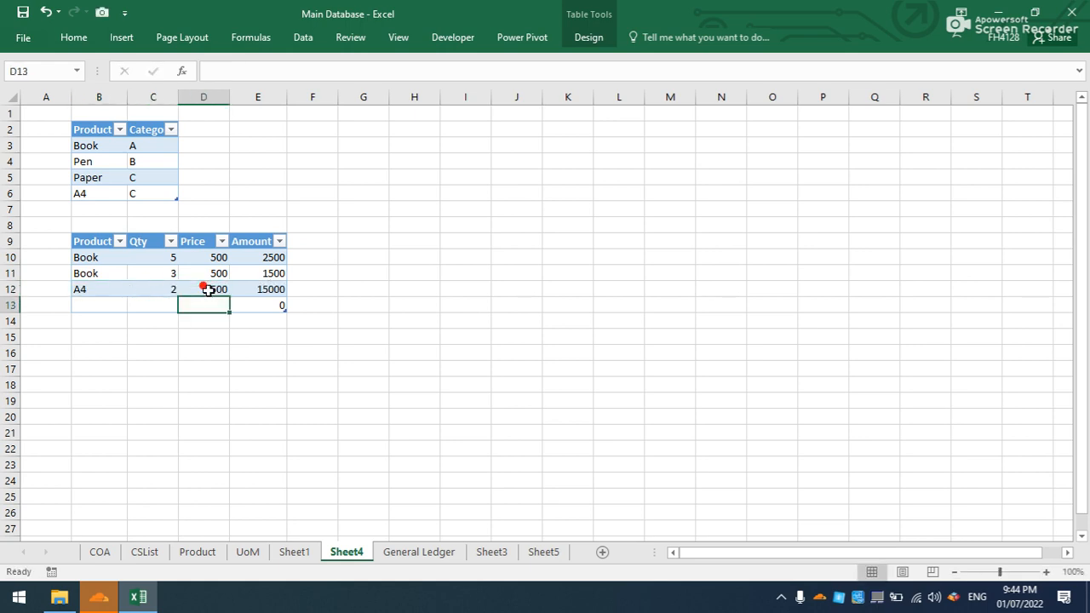
Fill row 13 of the lower table with product Paper, quantity 10 and price 300.
left_click(94, 305)
type("Paper")
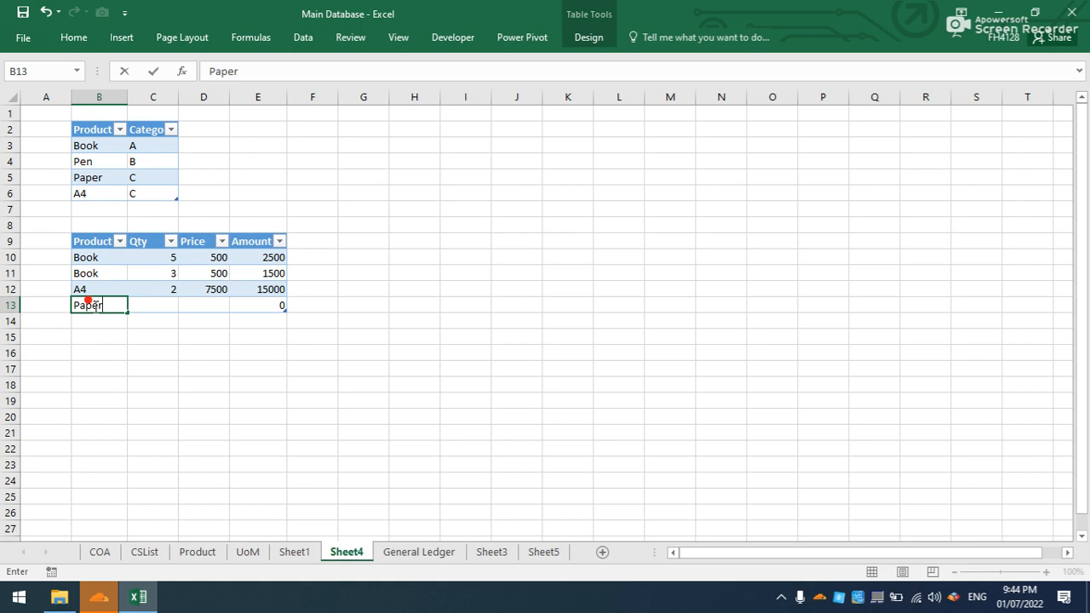
left_click(163, 304)
type("10")
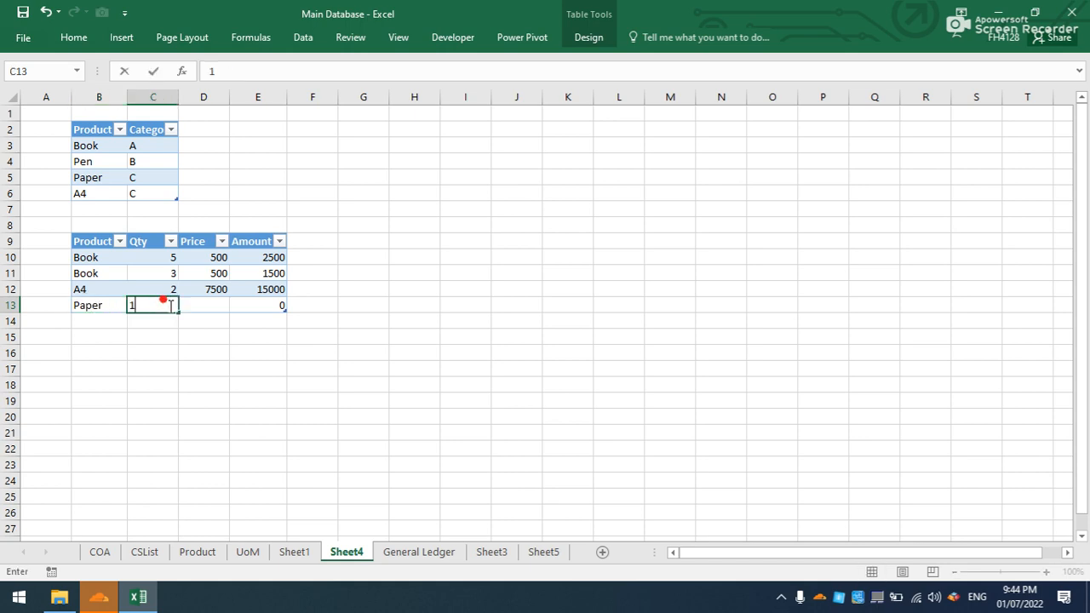
left_click(215, 313)
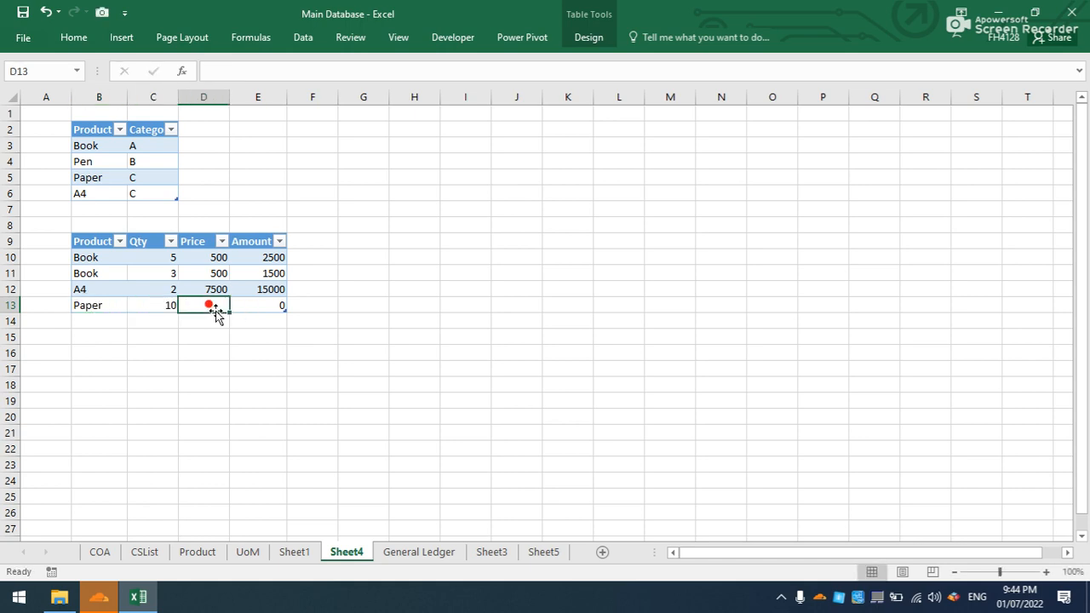
type("3")
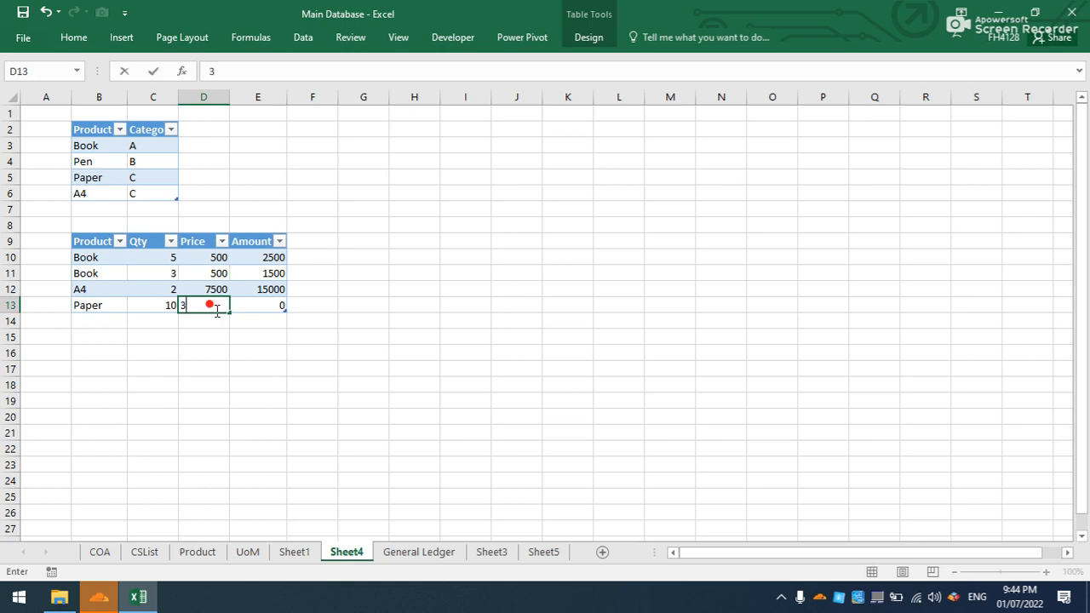
key("Return")
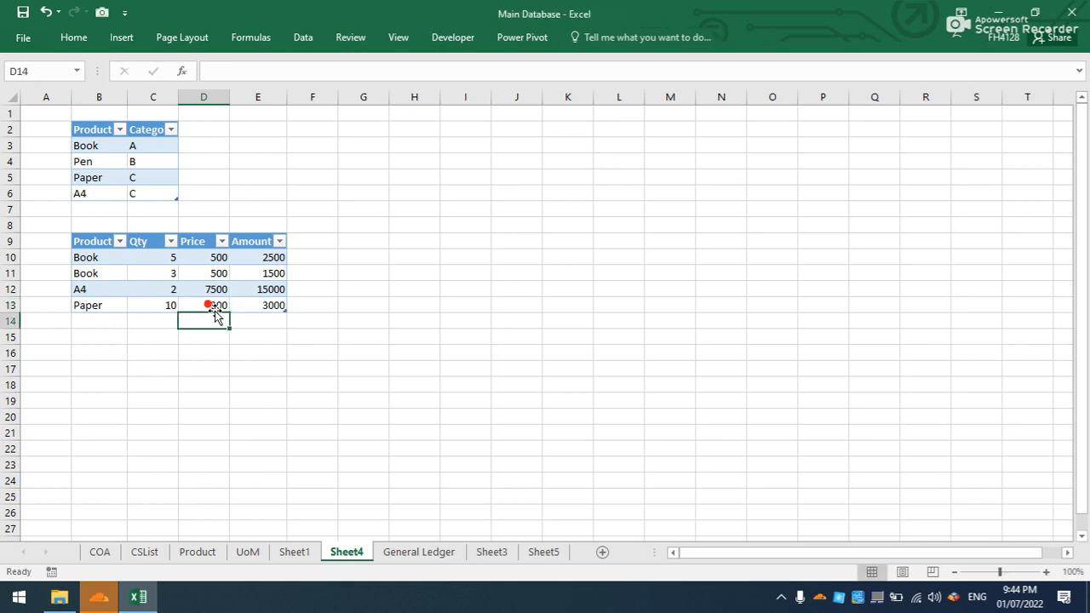
Add row 14 to the lower table by copying product A4 from B12, with quantity 5 and price 7500.
left_click(75, 317)
left_click(83, 294)
key("ctrl+c")
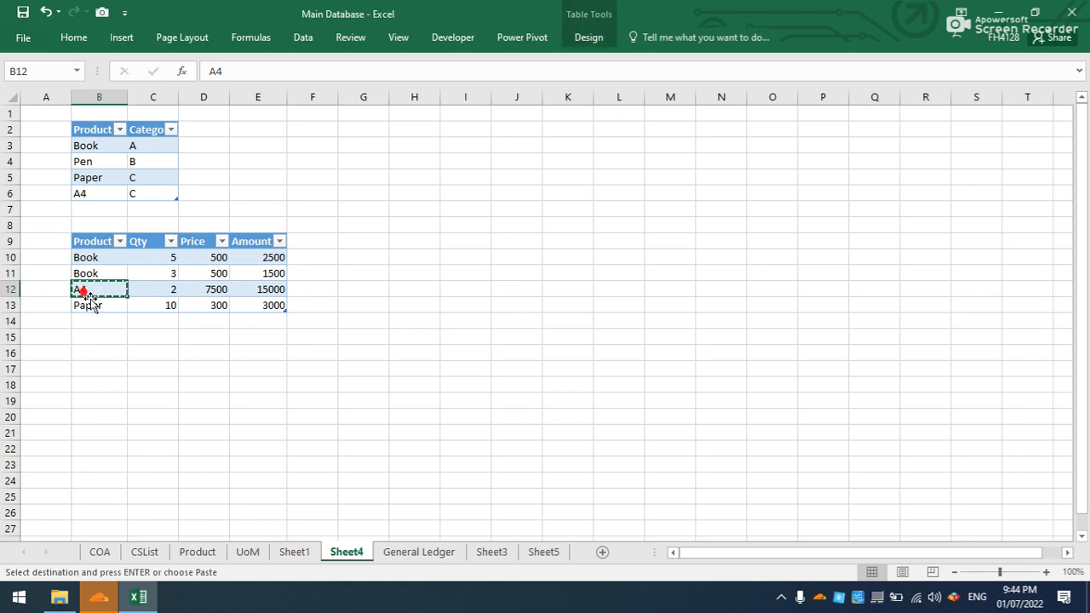
left_click(90, 319)
key("ctrl+v")
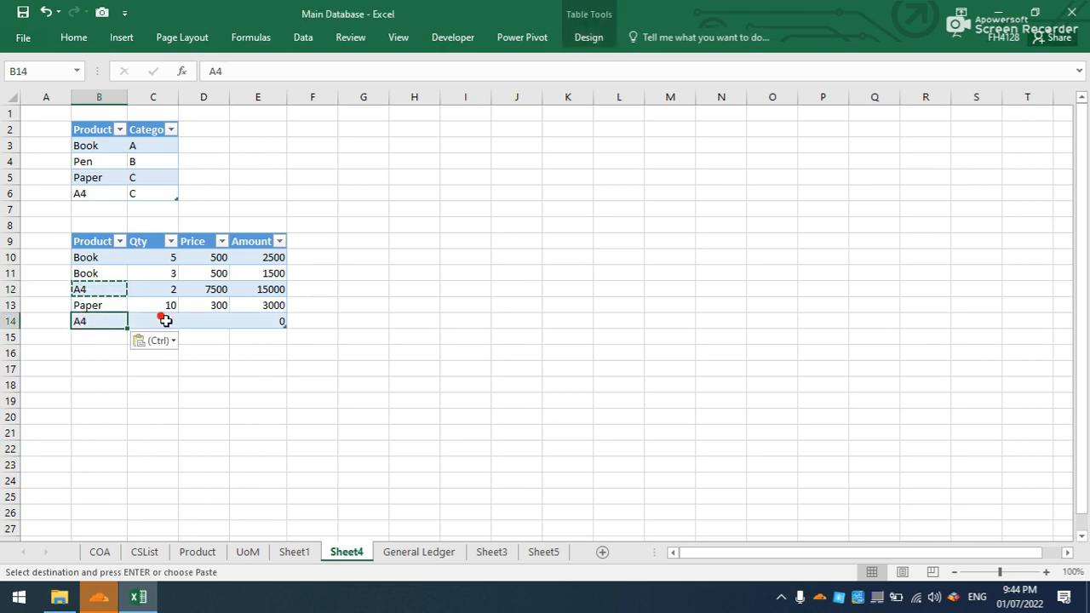
left_click(161, 317)
type("5")
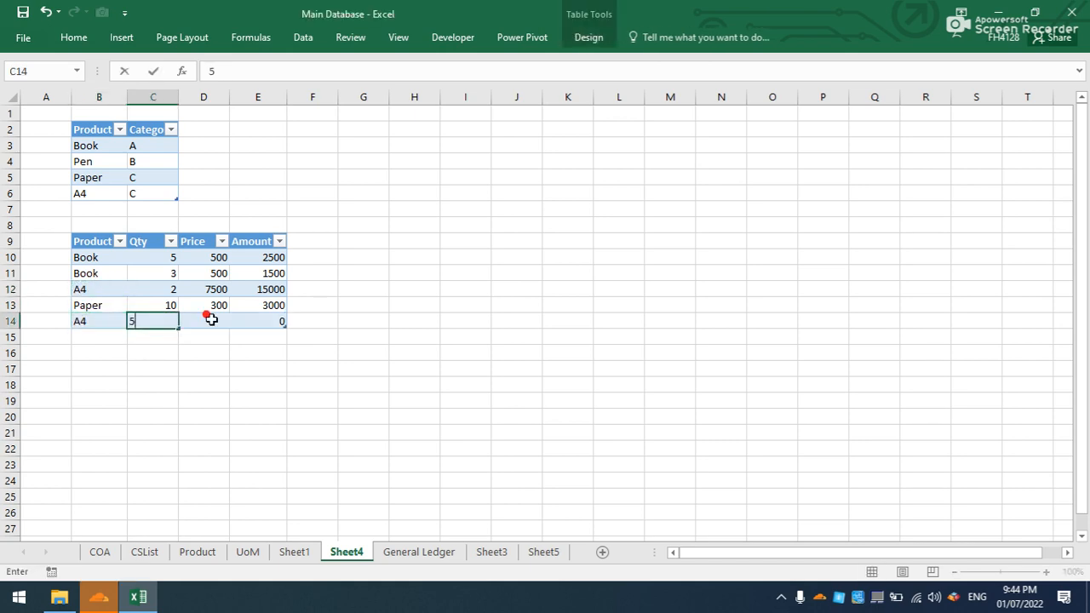
left_click(211, 317)
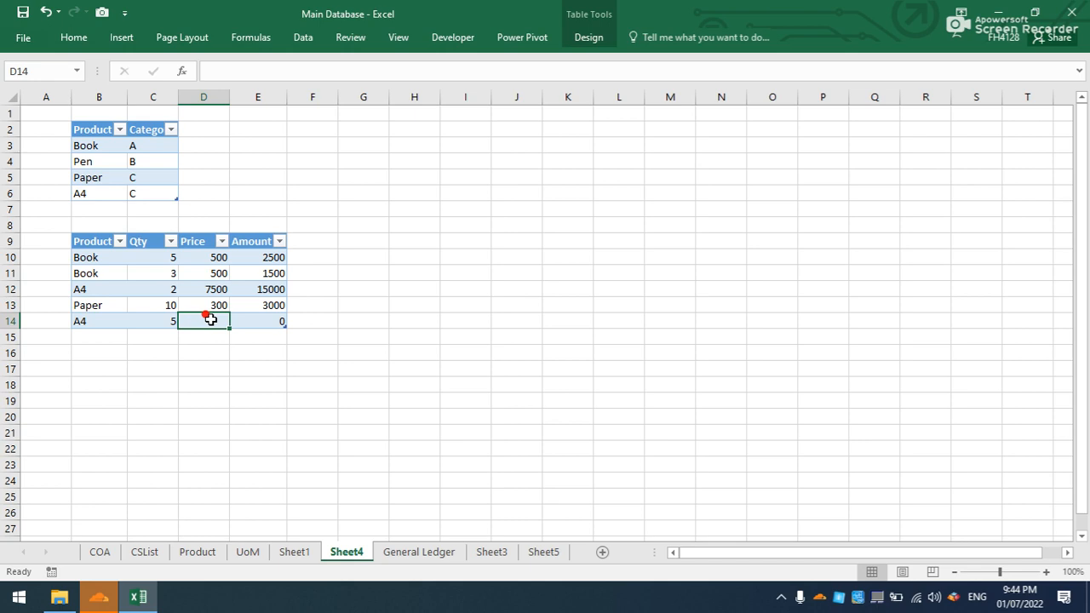
type("7500")
left_click(202, 350)
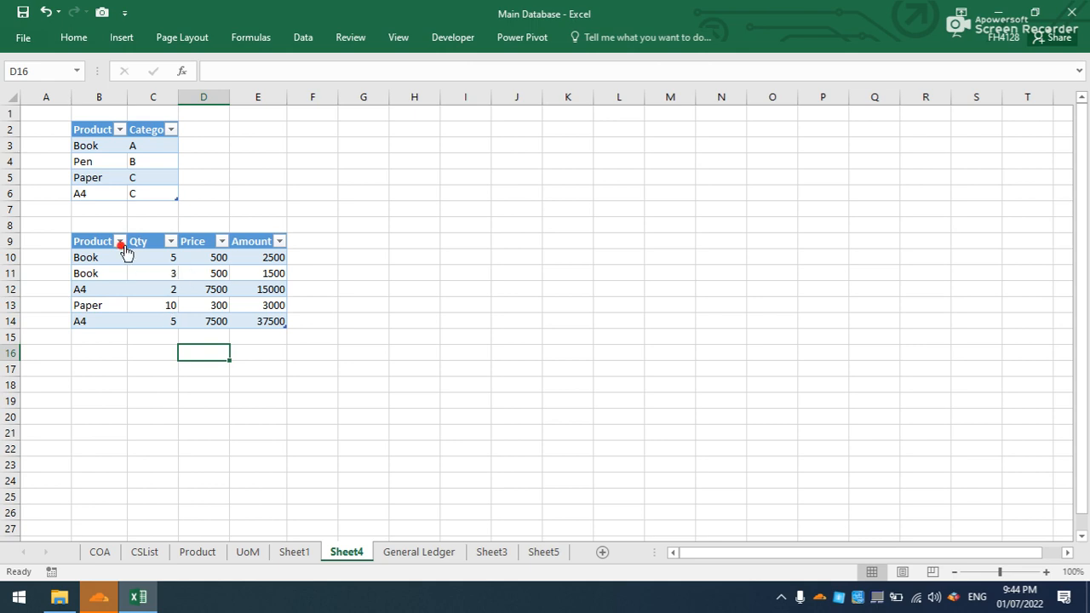
Examine the Product column of the upper category table to check whether each product is listed only once.
left_click(103, 160)
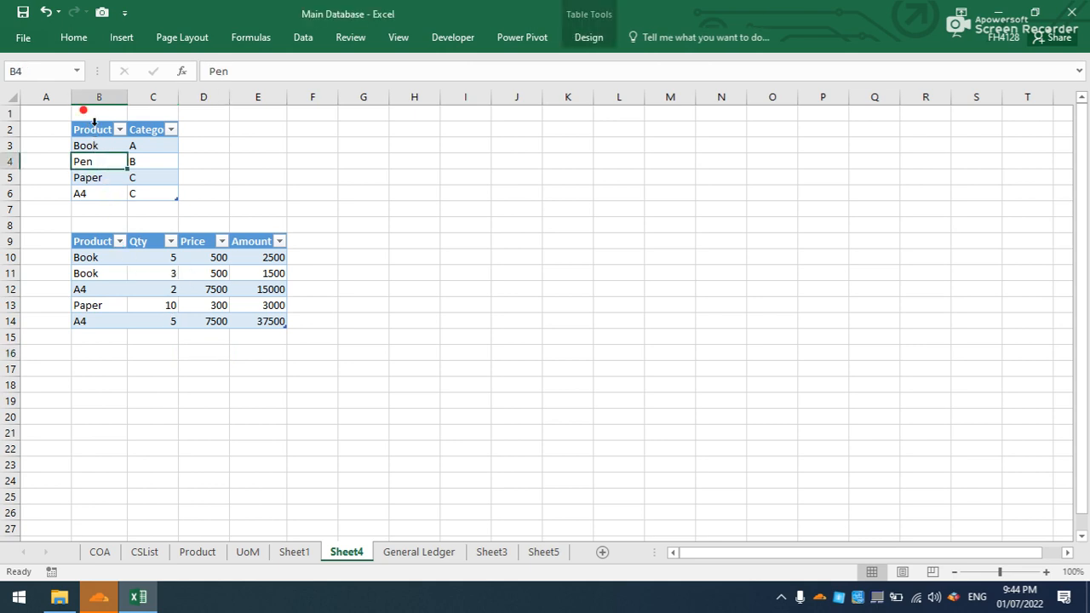
left_click(94, 122)
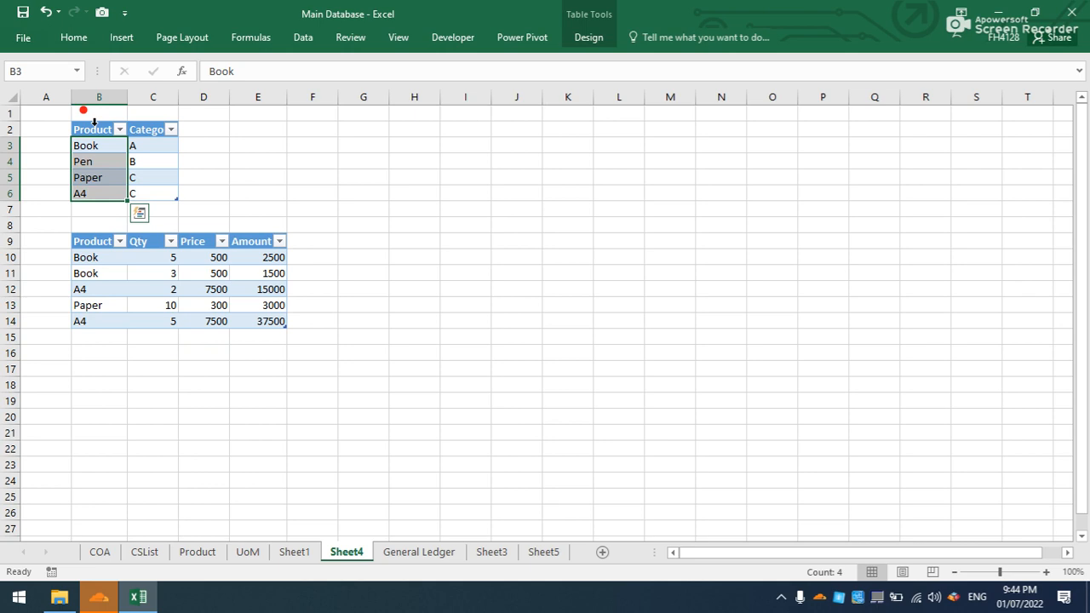
left_click(90, 143)
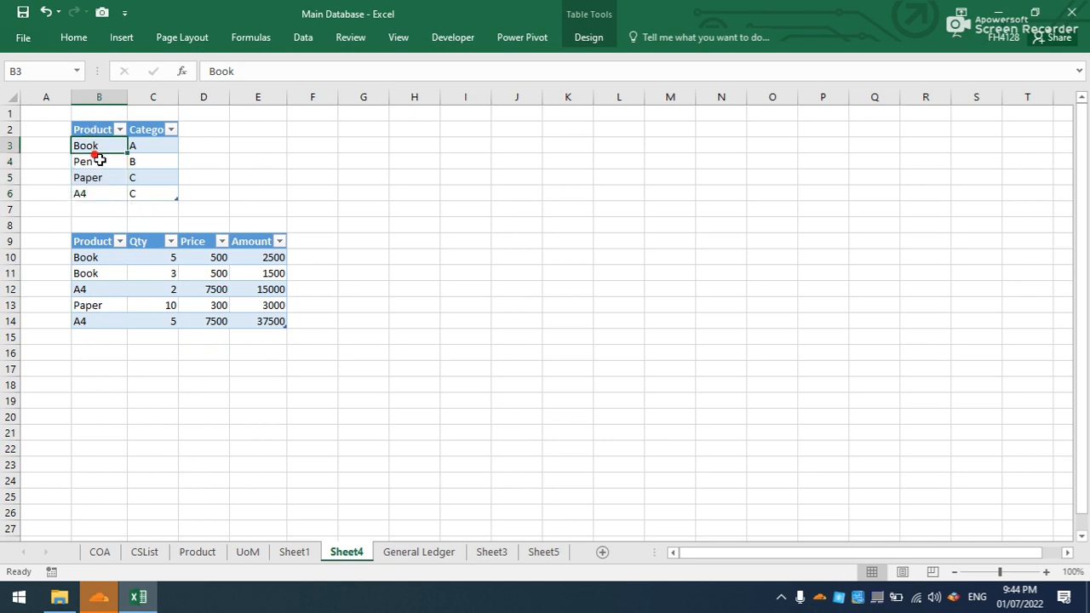
left_click(92, 177)
left_click(85, 163)
left_click(86, 143)
left_click(87, 160)
left_click(92, 179)
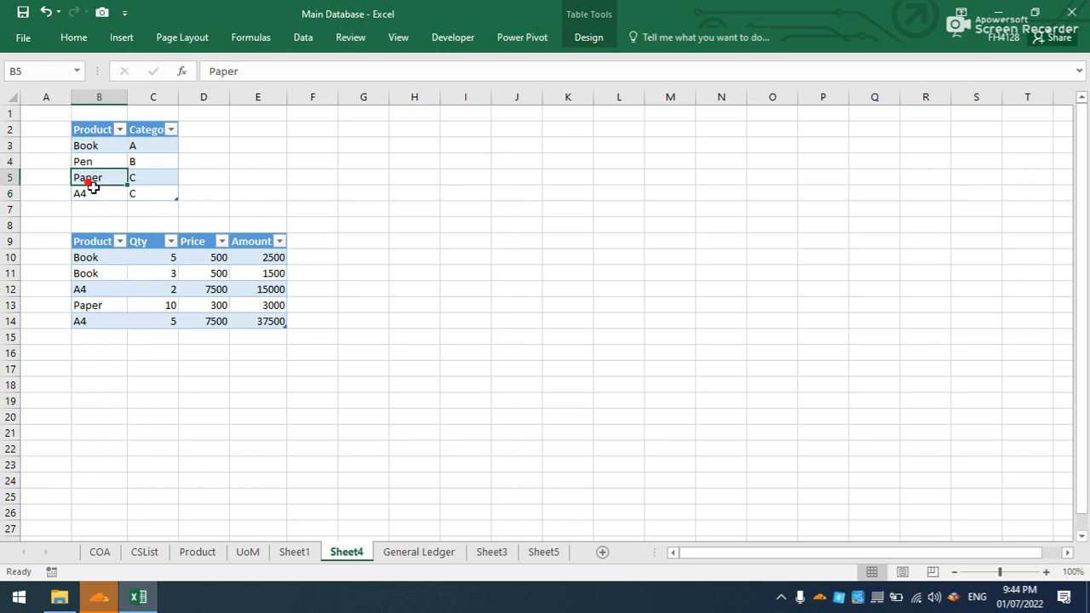
Examine the Product column of the lower sales table for repeated product entries.
left_click(90, 238)
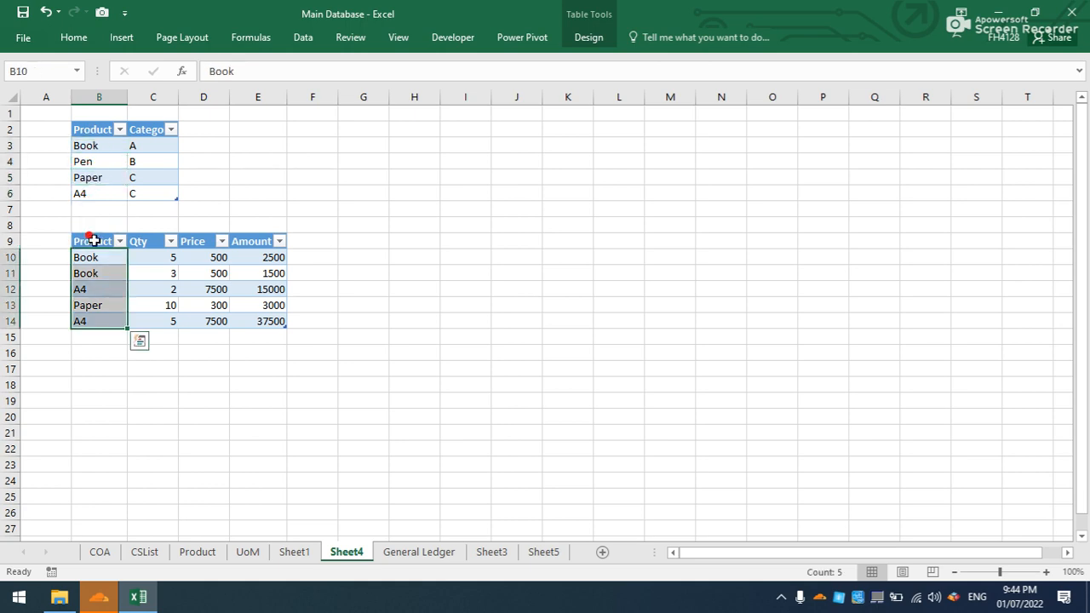
left_click(89, 271)
left_click(90, 289)
left_click(94, 306)
left_click(88, 321)
left_click(89, 258)
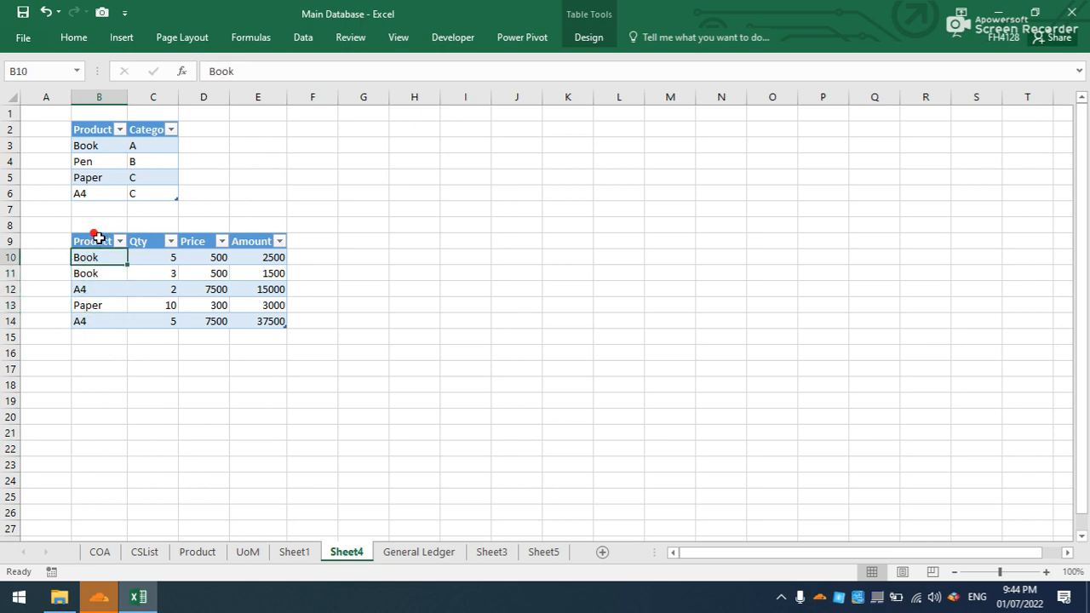
left_click(100, 235)
left_click(102, 257)
left_click(103, 267)
key("Down")
key("Down")
key("Down")
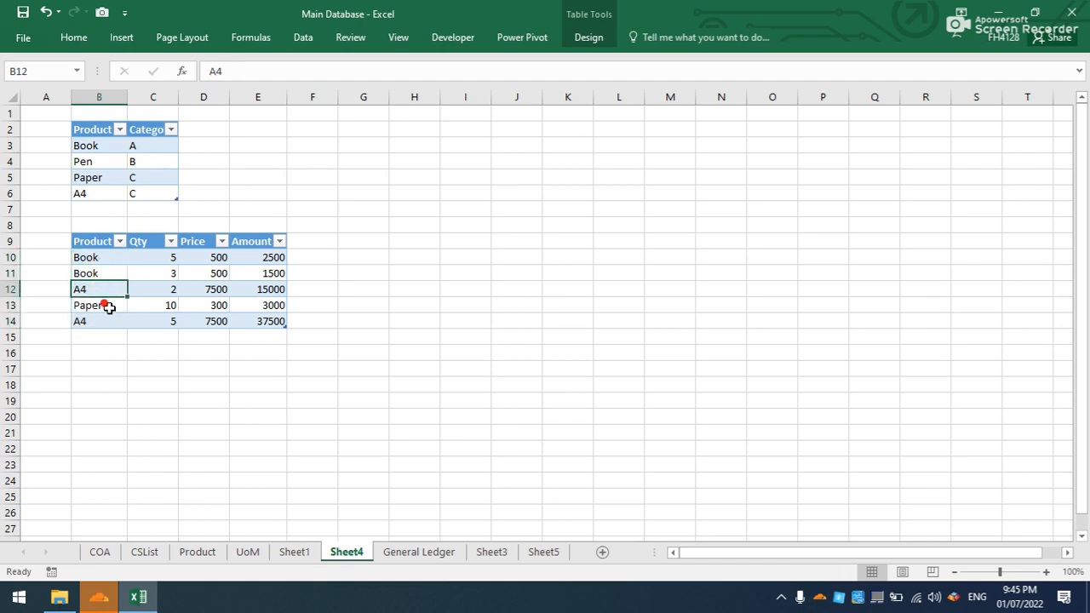
left_click(101, 271)
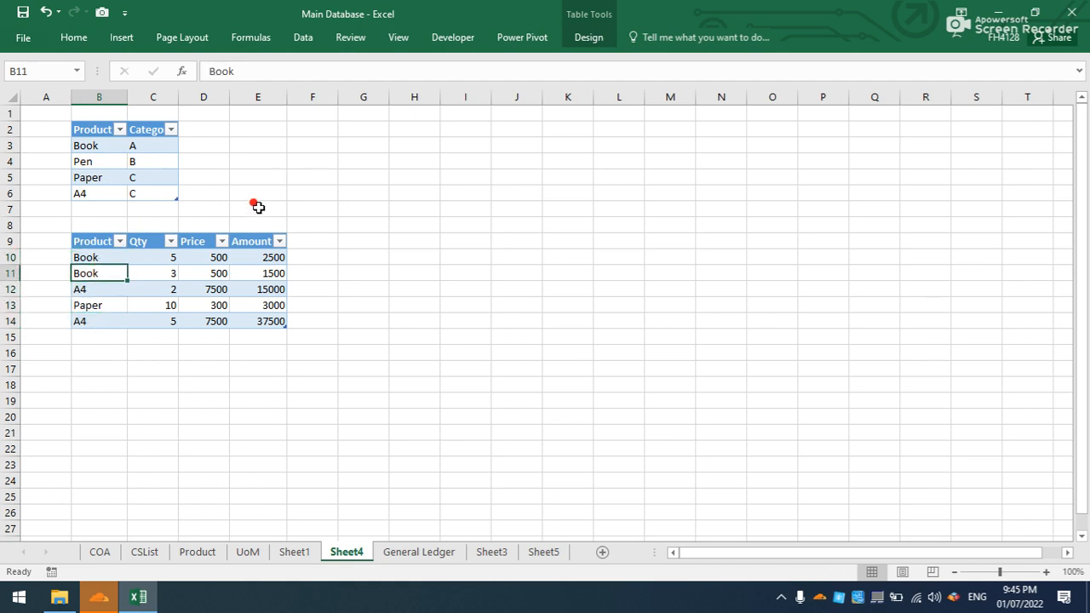
Rename the upper Product and Category table as test1.
left_click(305, 39)
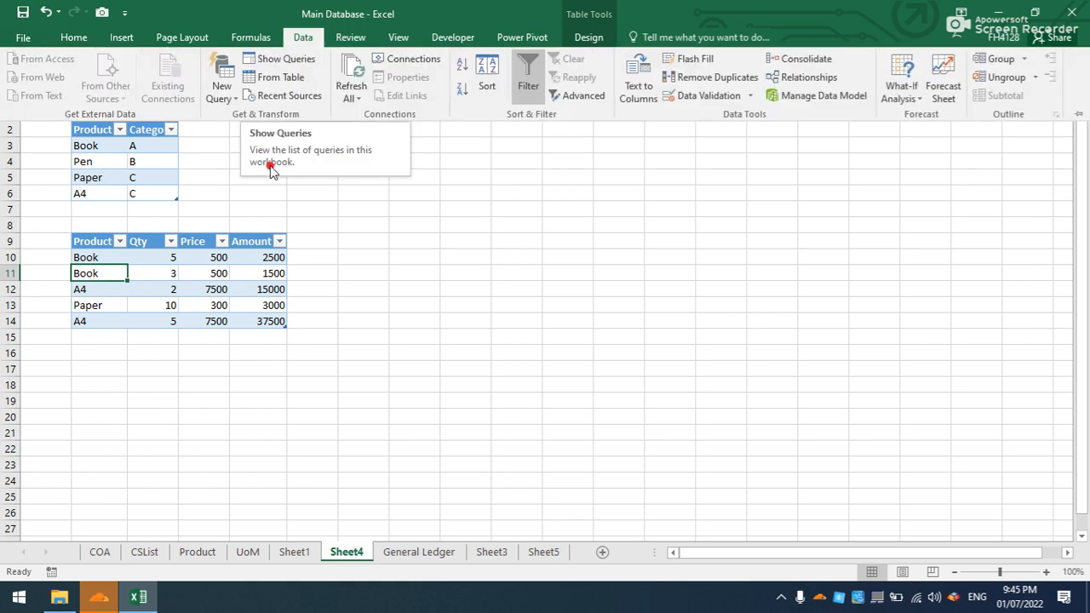
left_click(86, 160)
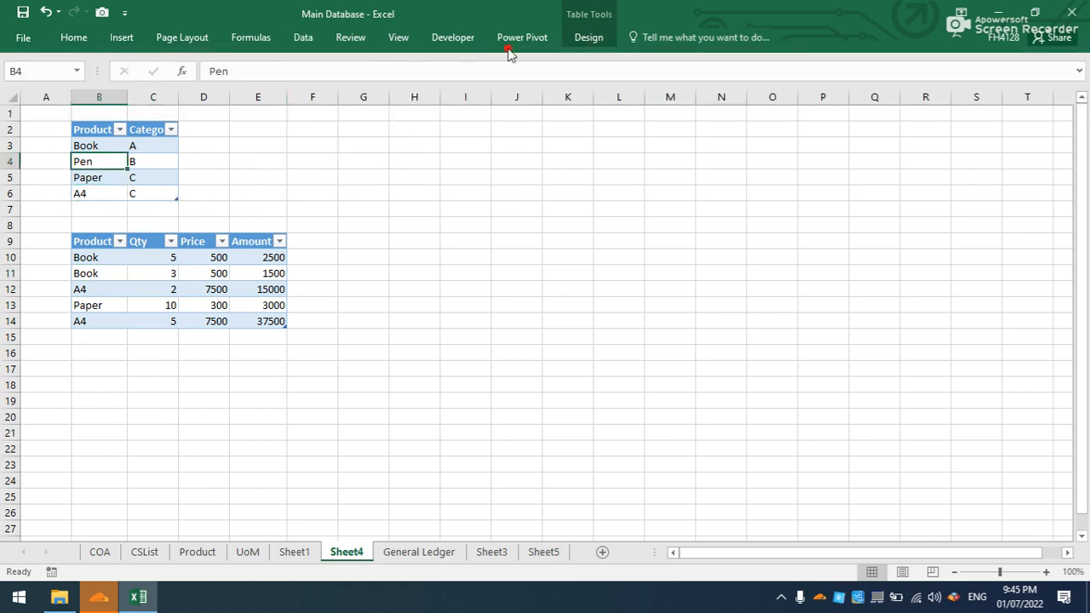
left_click(572, 40)
left_click(39, 76)
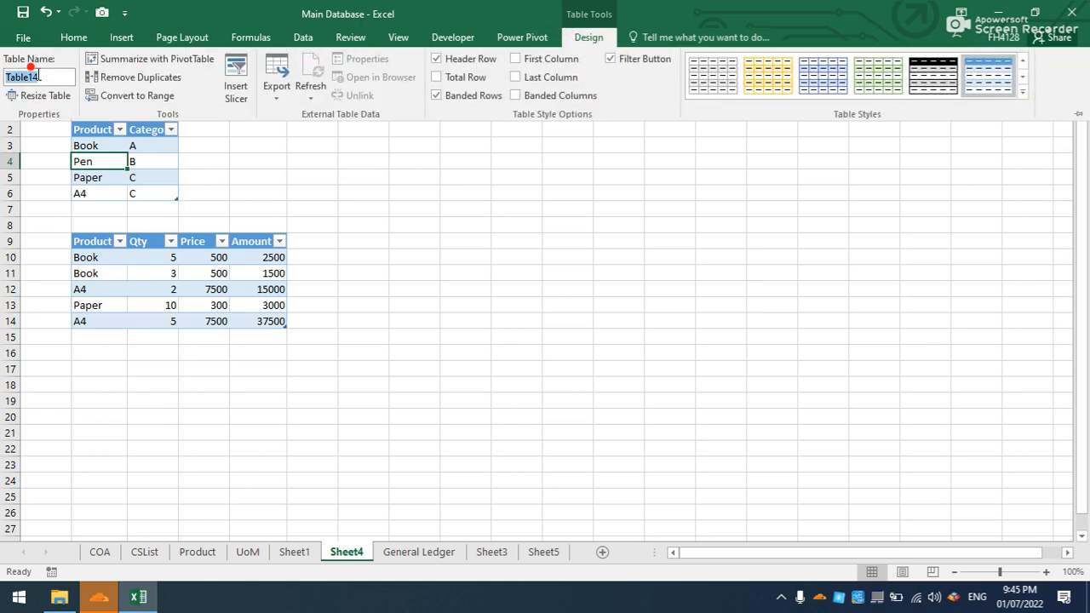
type("test1")
left_click(132, 286)
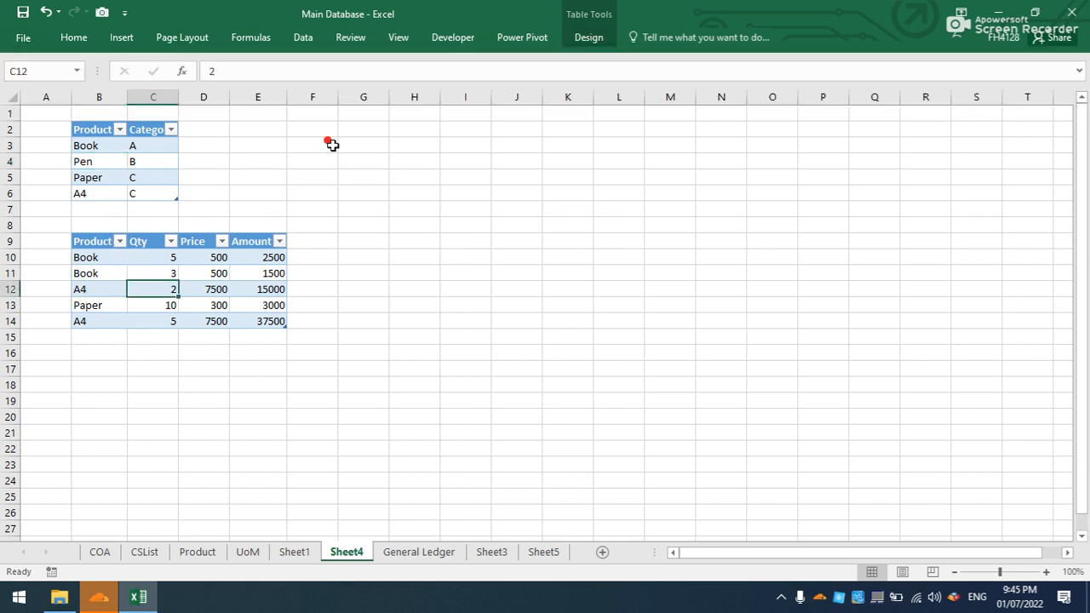
Rename the lower Product, Qty, Price and Amount table as test2.
left_click(579, 37)
left_click(58, 78)
type("test2")
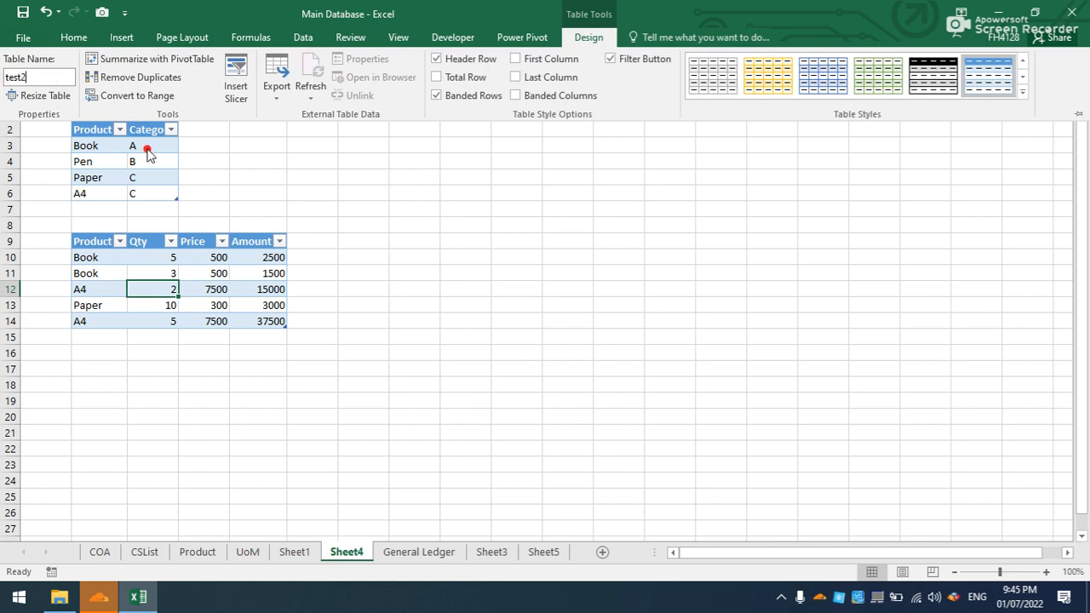
key("Return")
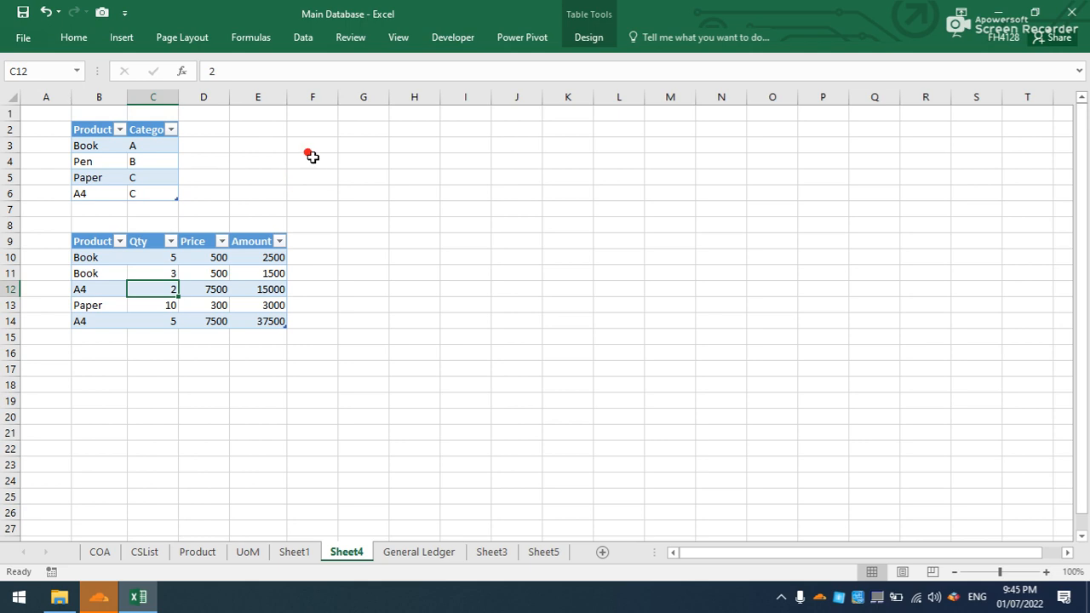
left_click(323, 188)
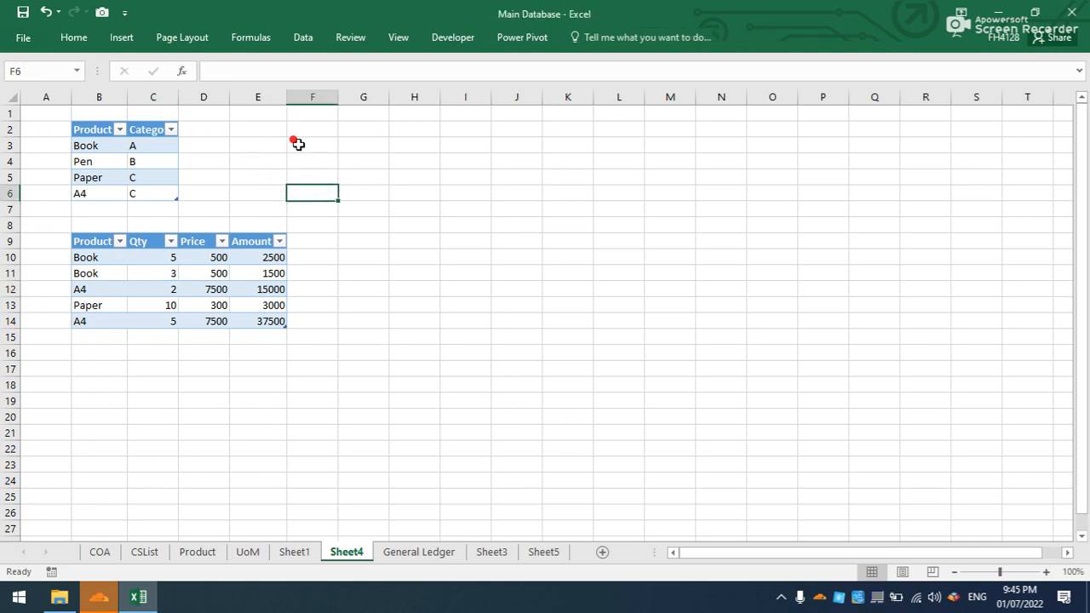
Create a Power Query from the test1 table and load it as a connection only.
left_click(303, 38)
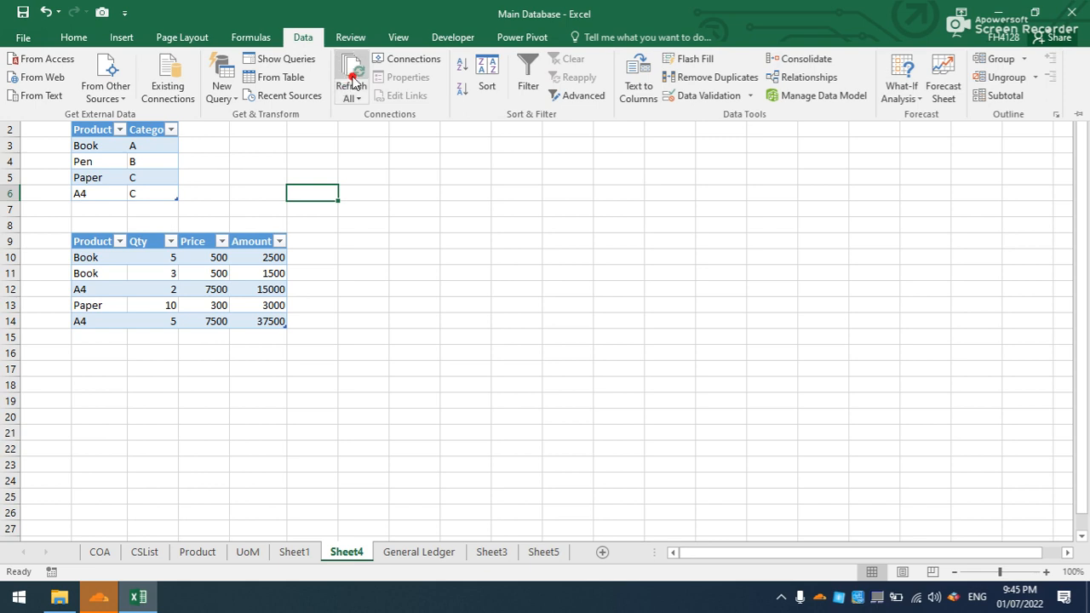
left_click(137, 149)
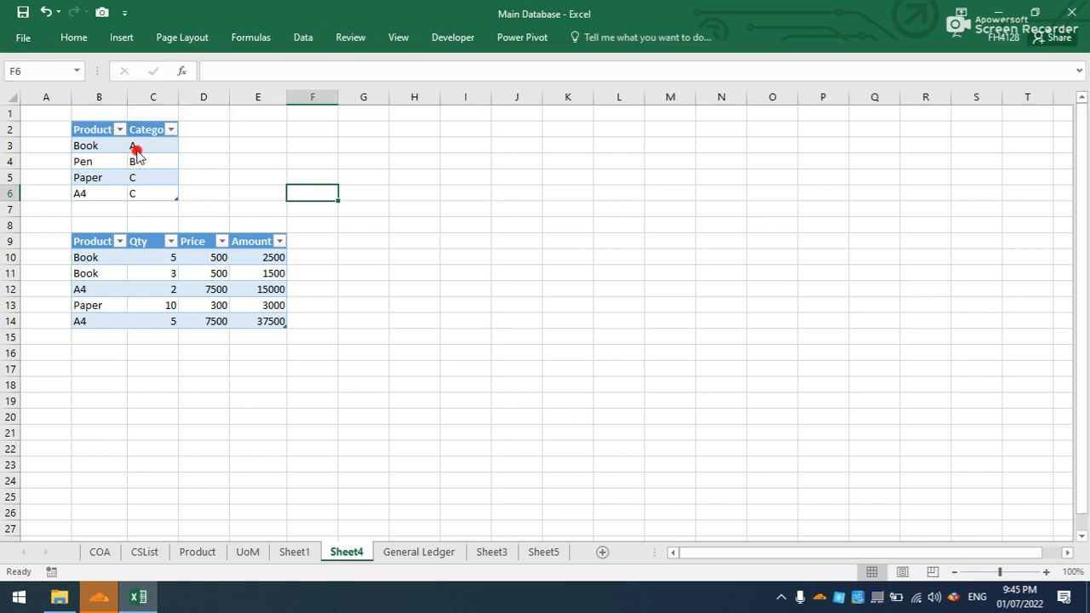
left_click(136, 149)
left_click(301, 39)
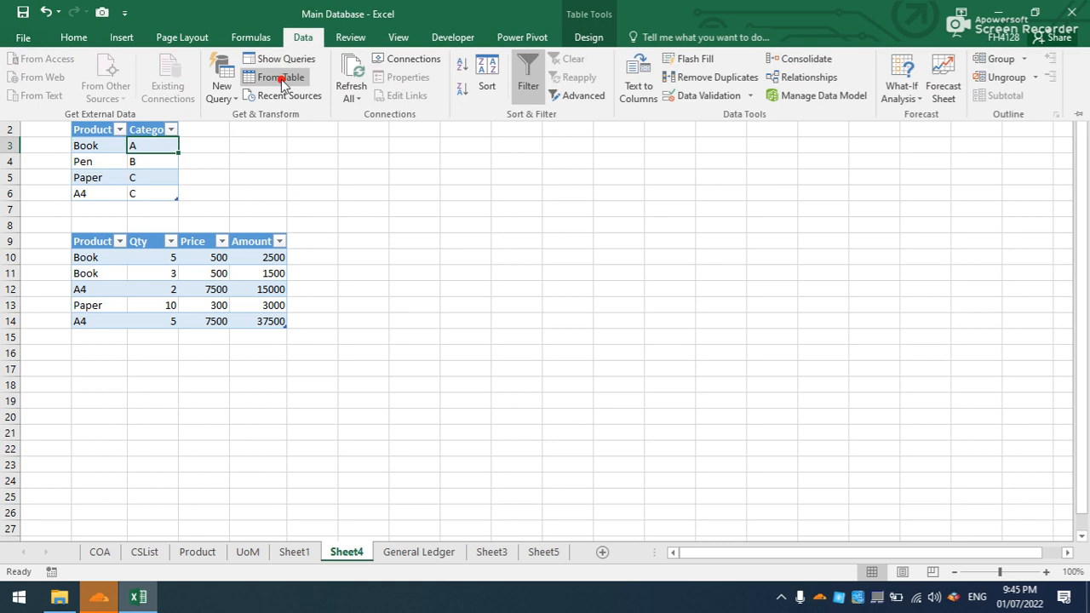
left_click(279, 77)
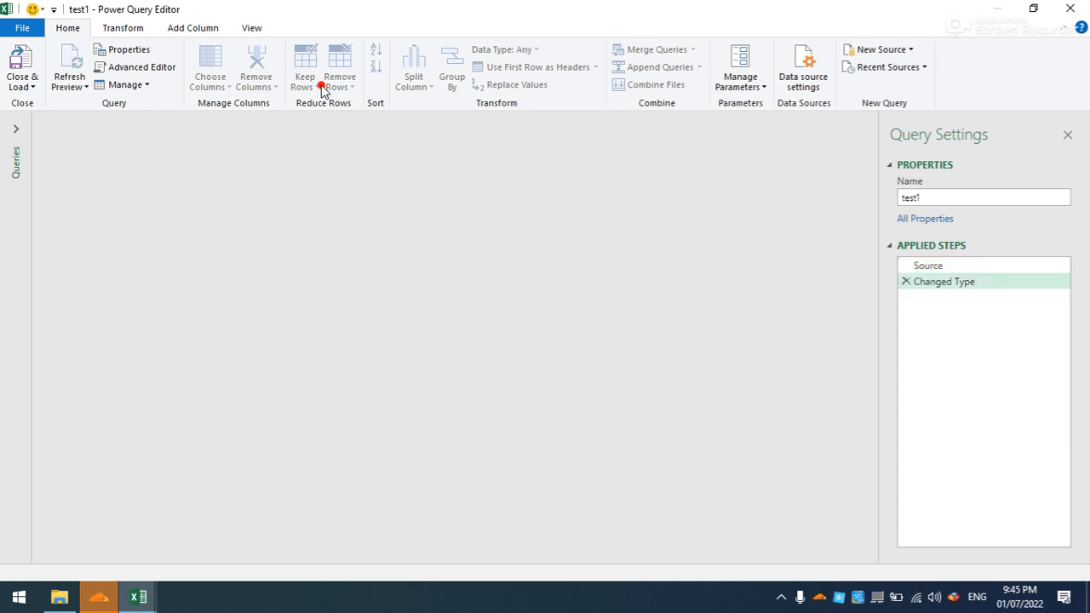
left_click(22, 86)
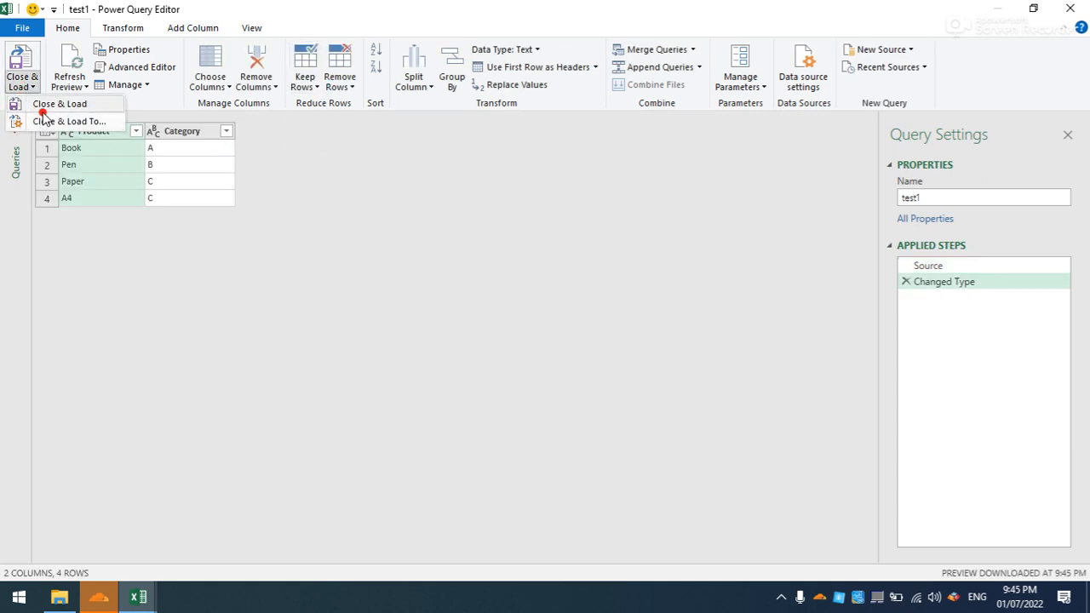
left_click(44, 109)
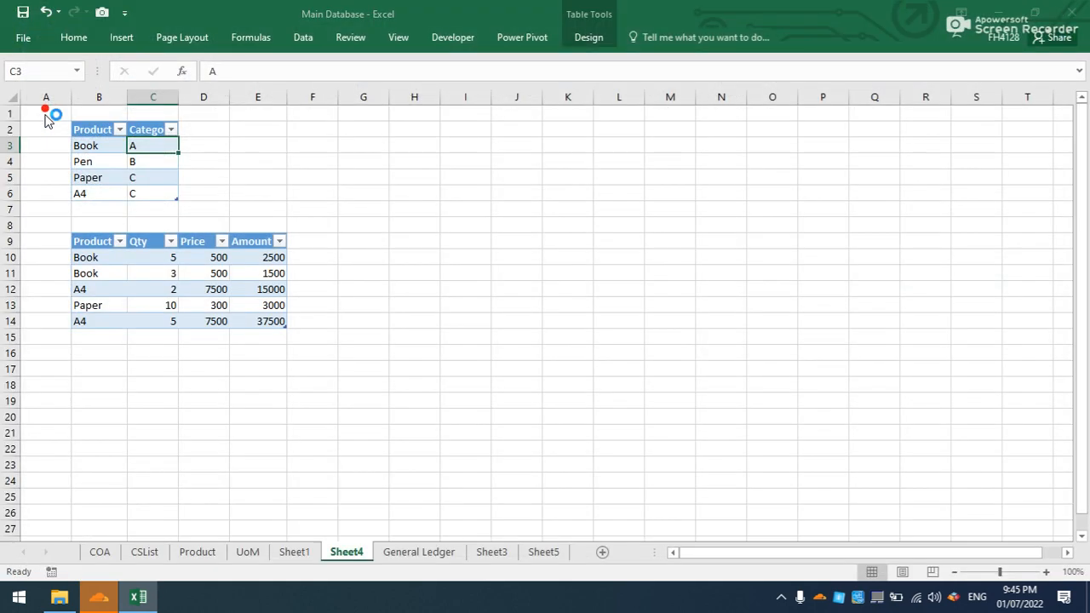
left_click(442, 246)
left_click(600, 408)
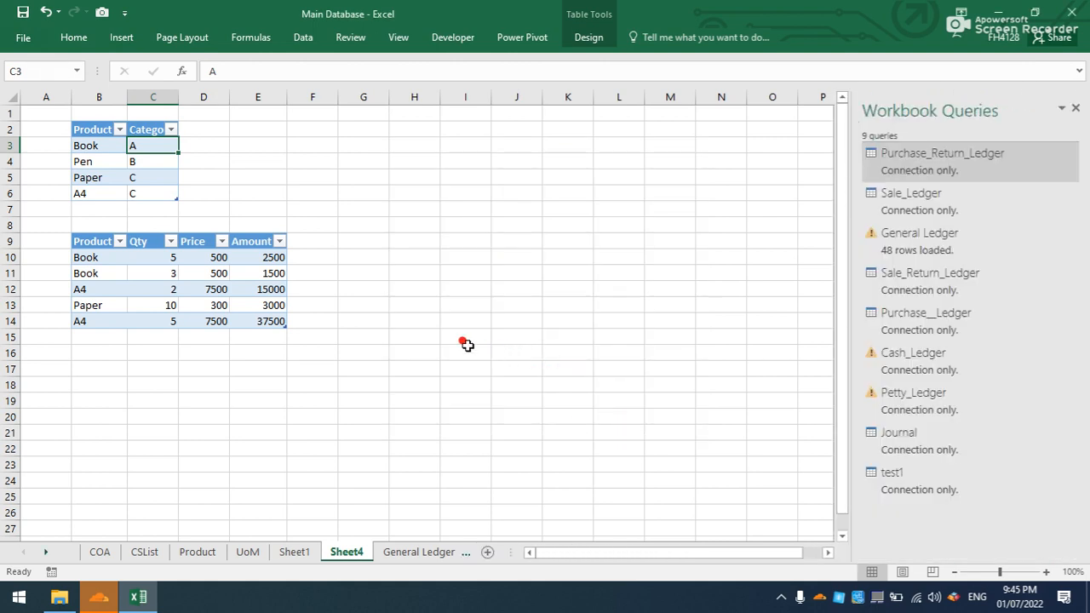
Create a Power Query from the lower test2 sales table.
left_click(215, 303)
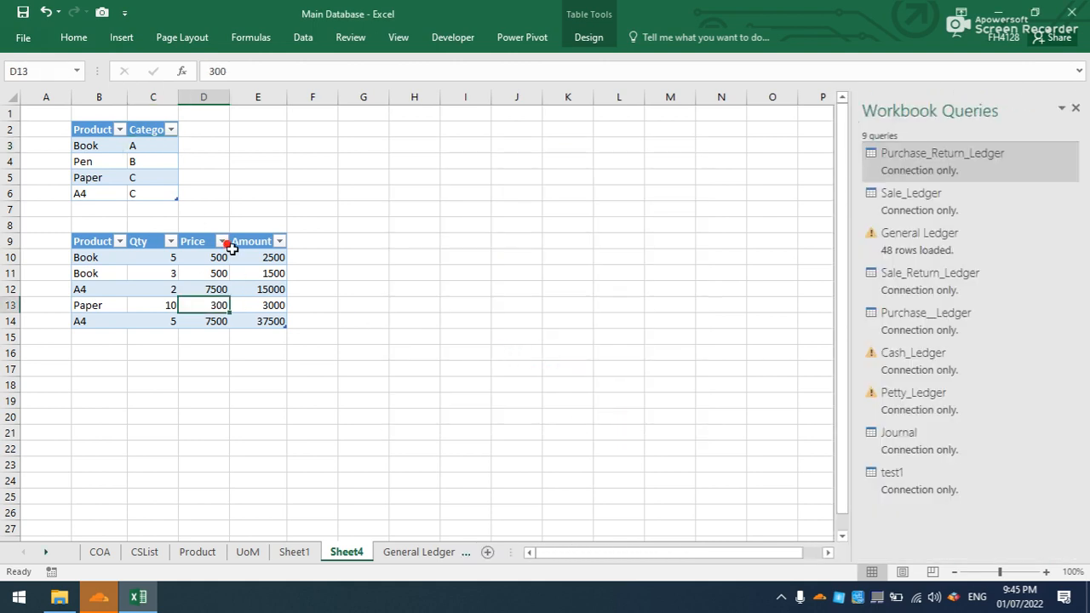
left_click(304, 38)
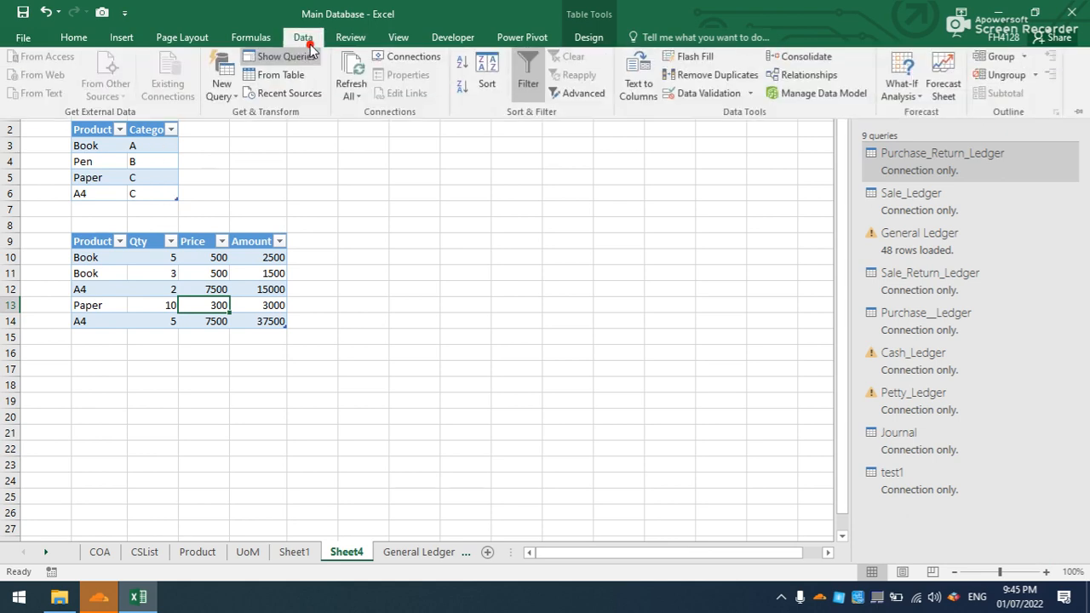
left_click(298, 77)
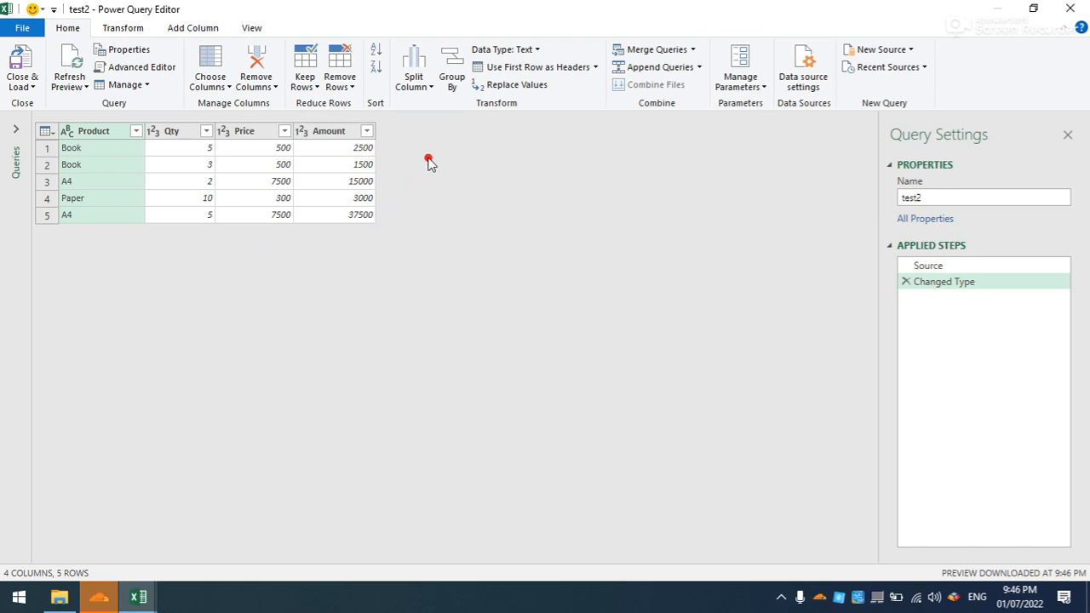
Merge test1 with test2 as a new query, matching on the Product columns with a Left Outer join.
left_click(693, 51)
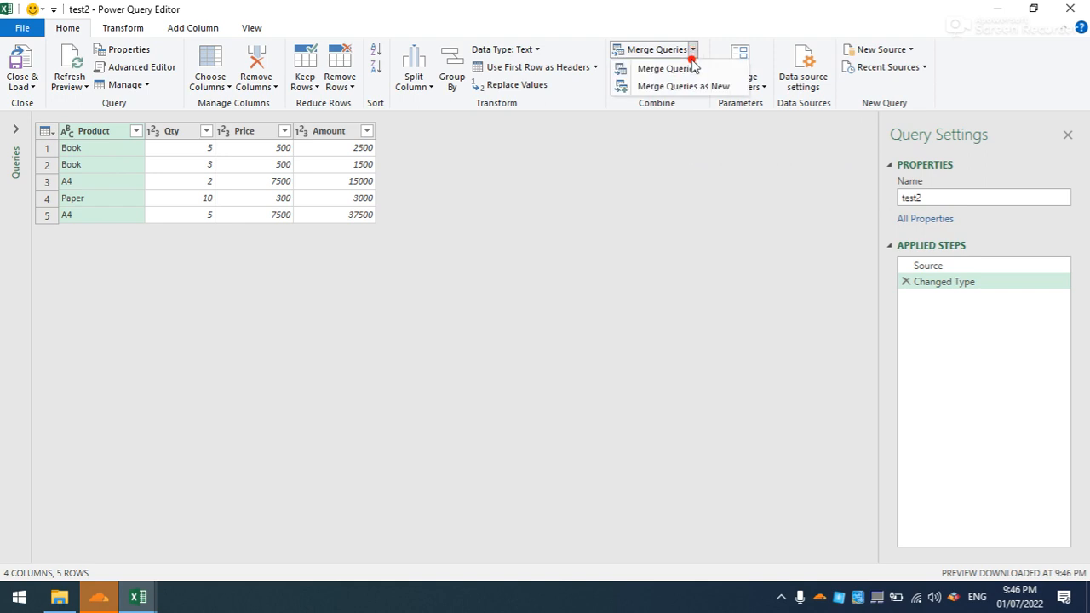
left_click(693, 86)
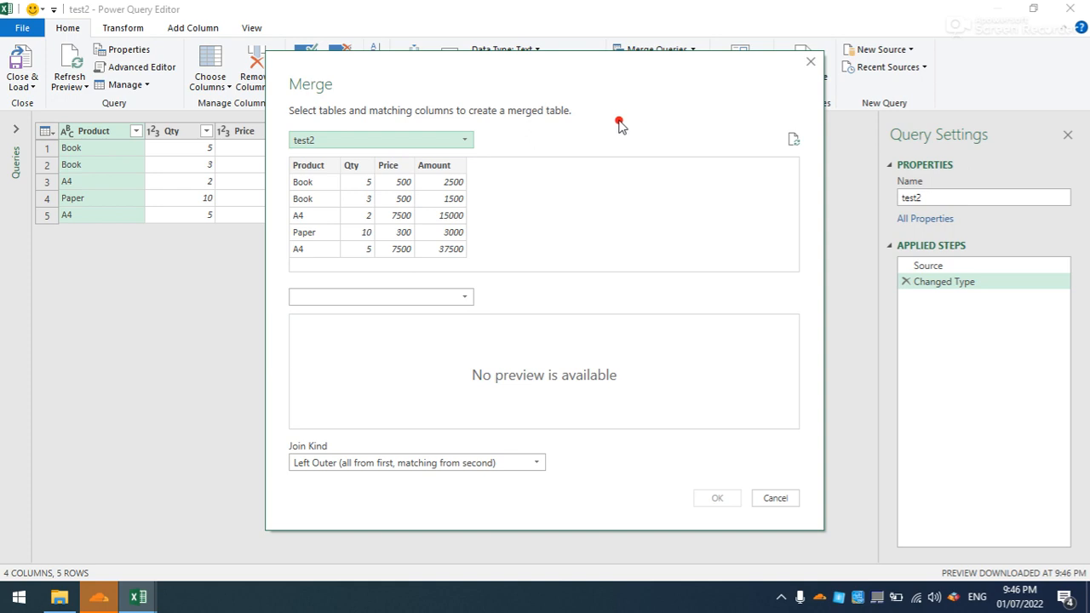
left_click(467, 141)
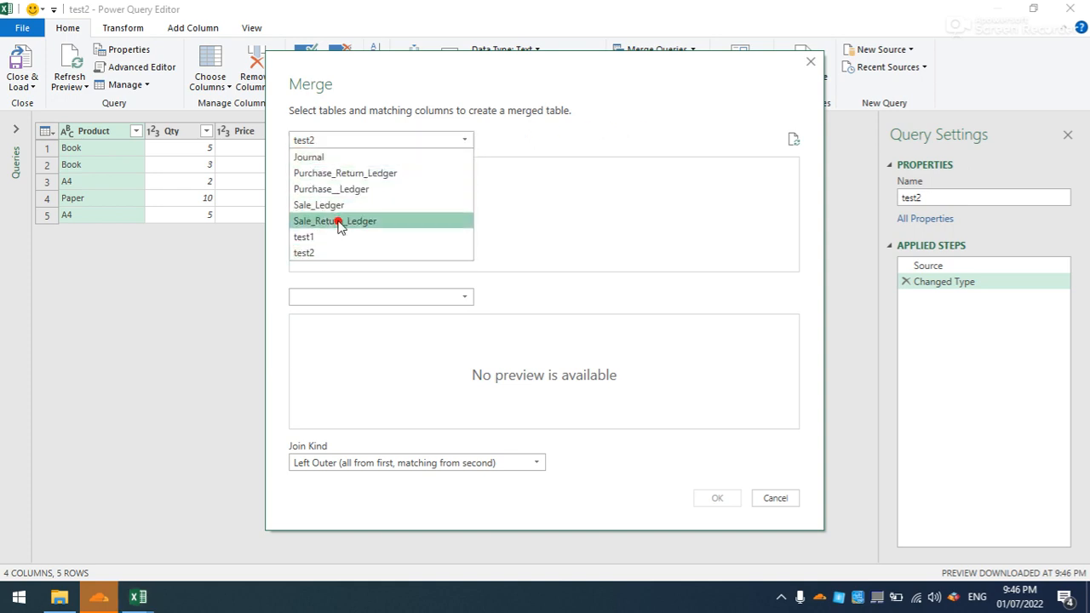
left_click(337, 238)
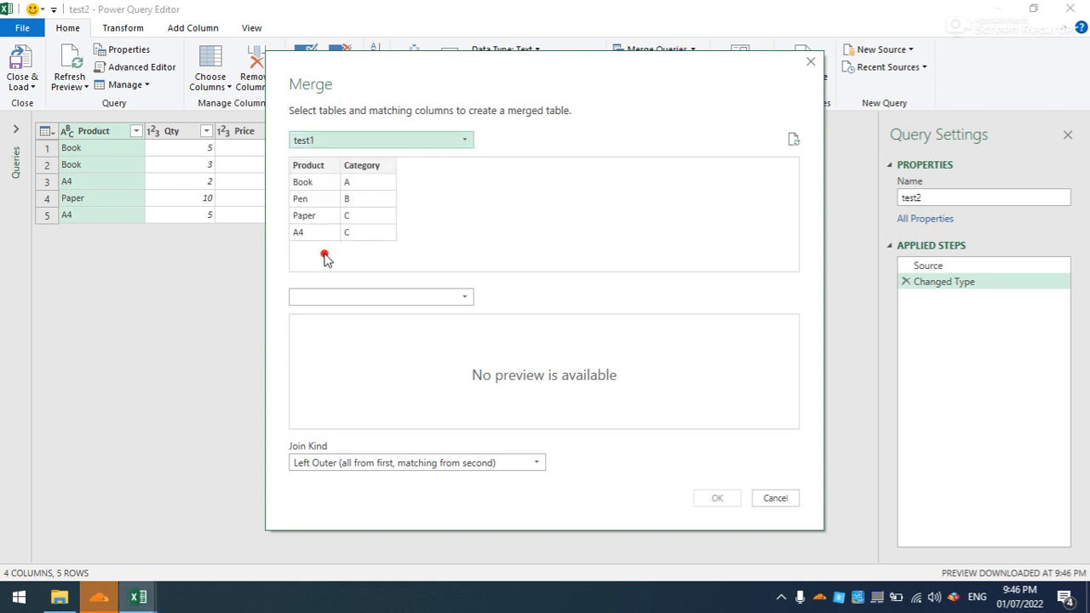
left_click(310, 166)
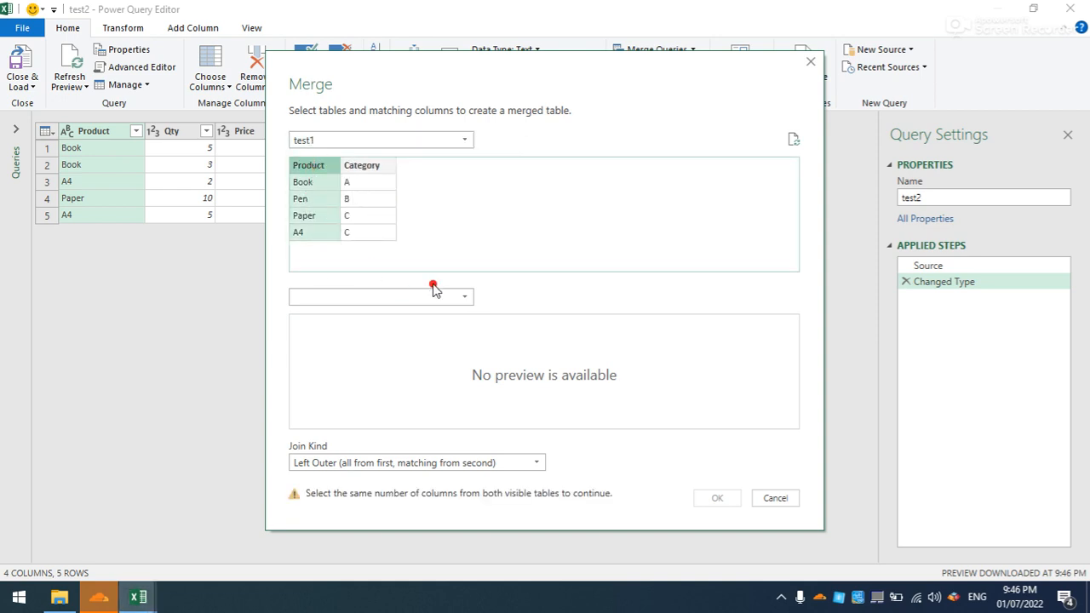
left_click(460, 297)
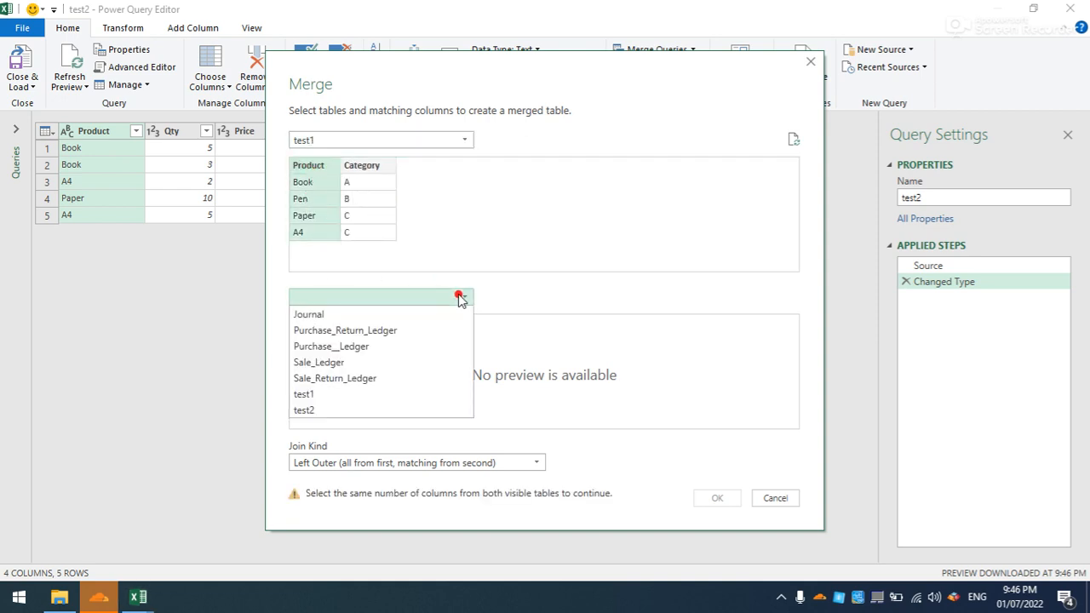
left_click(305, 409)
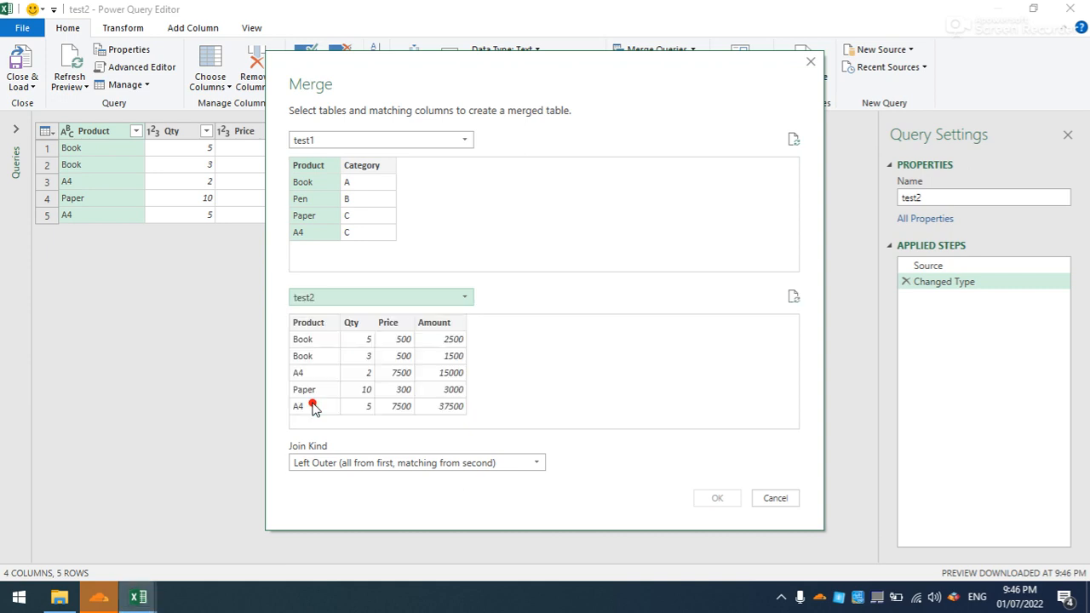
left_click(312, 325)
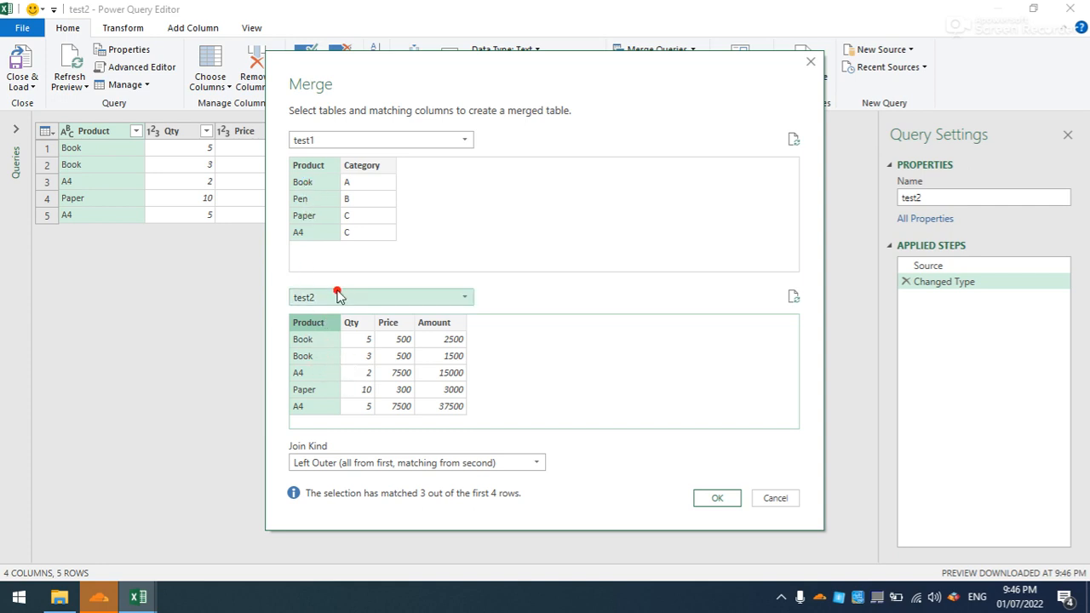
left_click(712, 498)
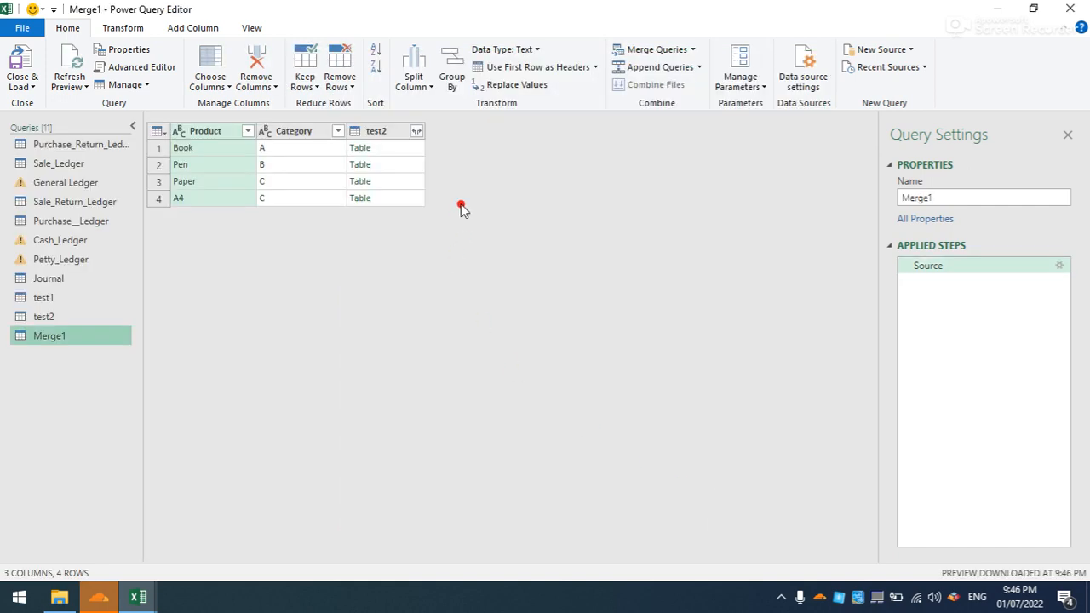
Expand the merged test2 column into Qty, Price and Amount only, without the original column name as prefix.
left_click(417, 132)
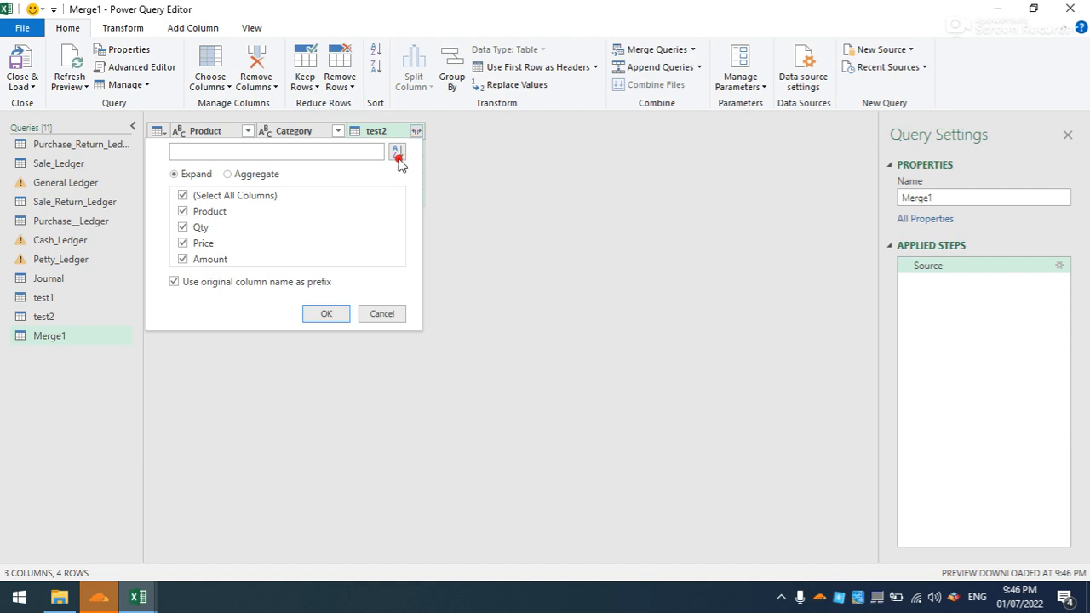
left_click(183, 212)
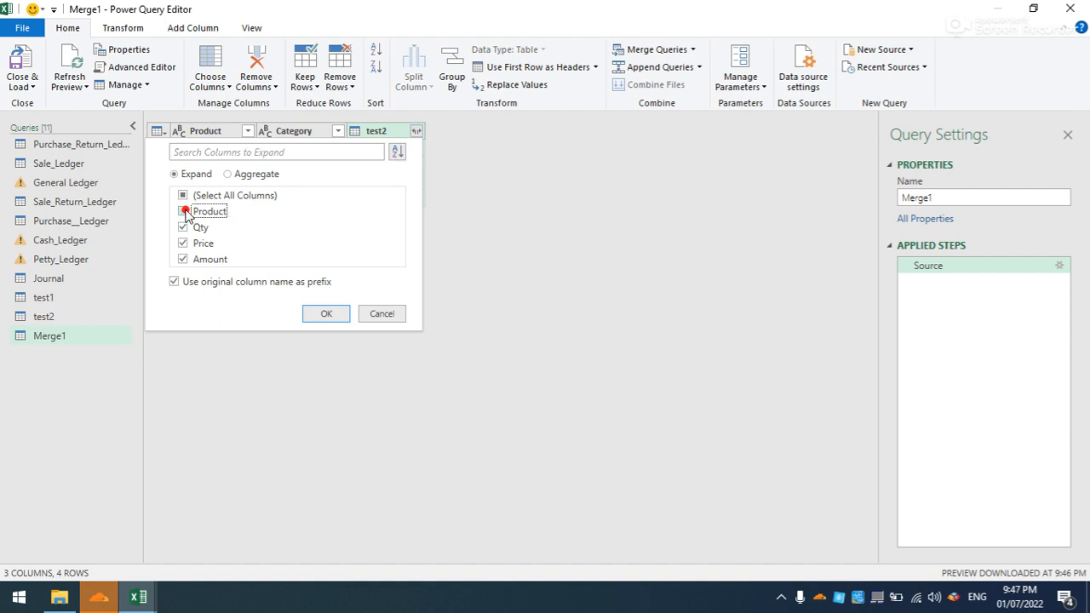
left_click(317, 315)
left_click(177, 282)
left_click(320, 313)
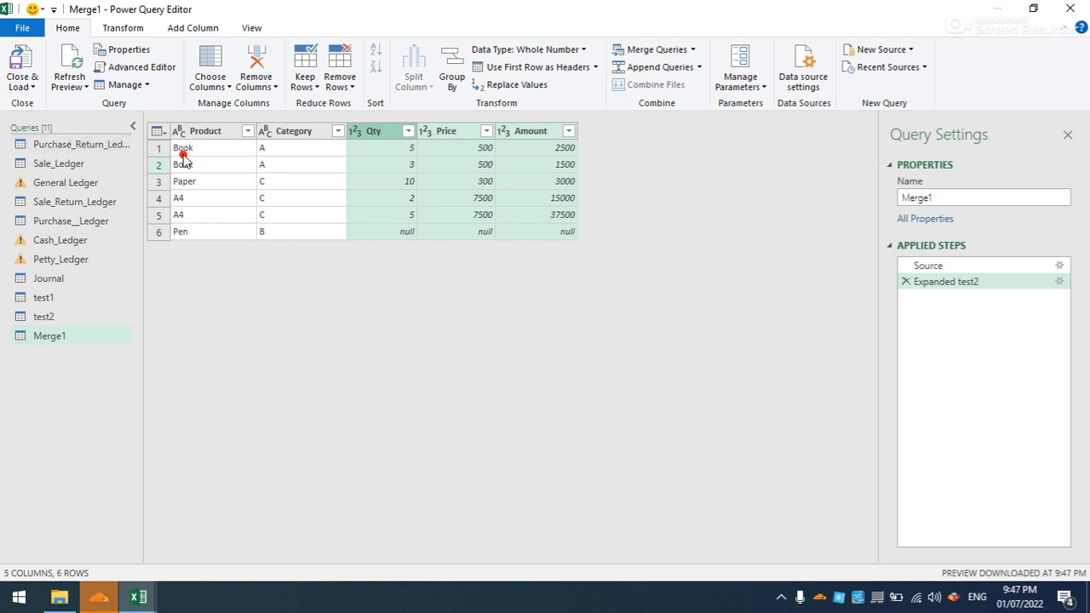
Compare the product rows of the test1 query with those of the Merge1 query.
left_click(53, 296)
double_click(56, 294)
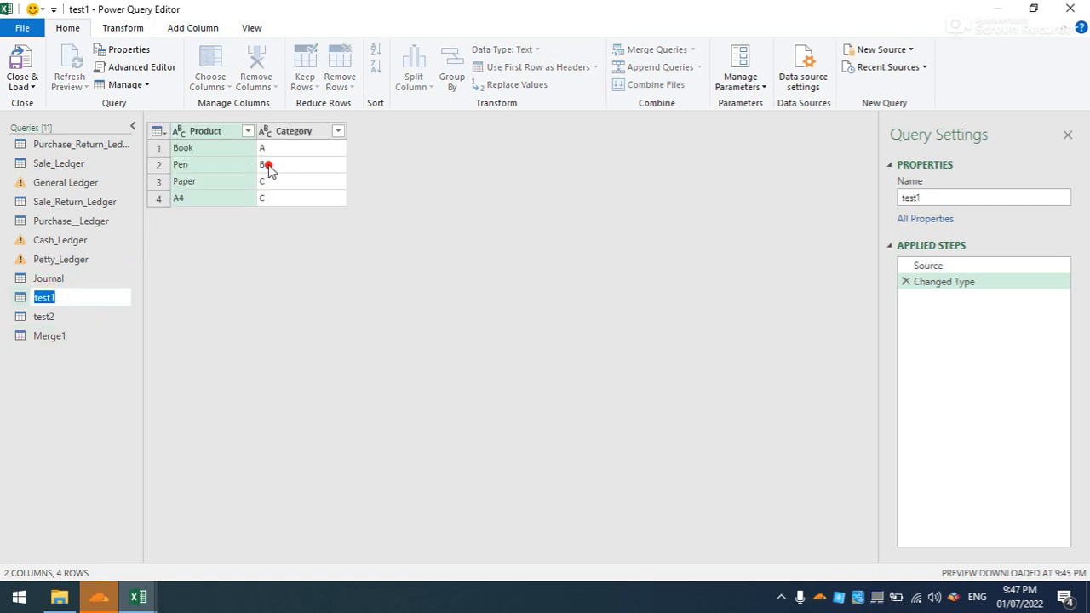
left_click(68, 335)
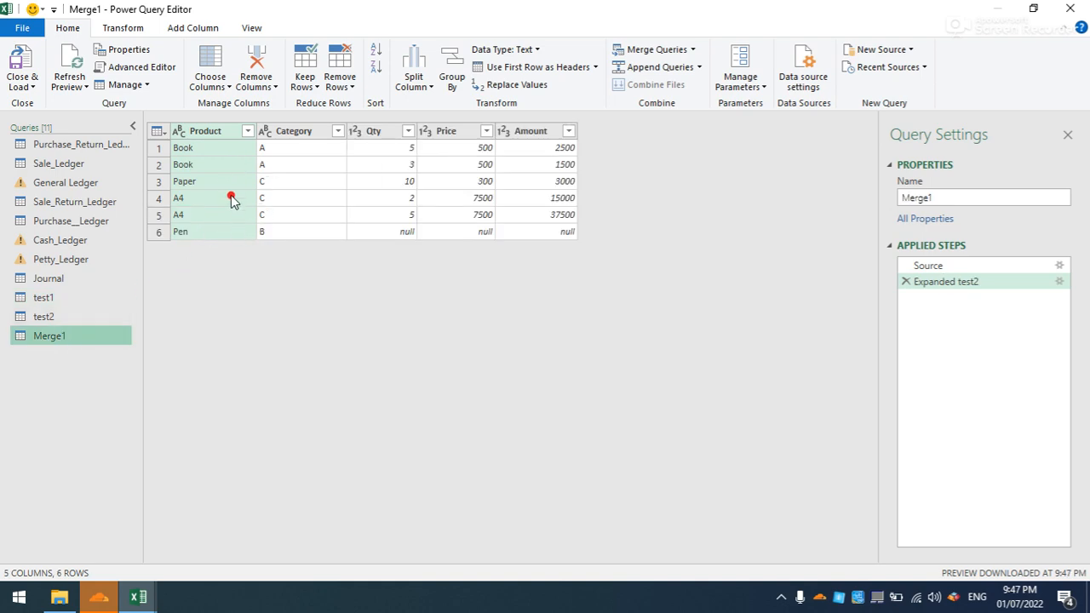
double_click(91, 298)
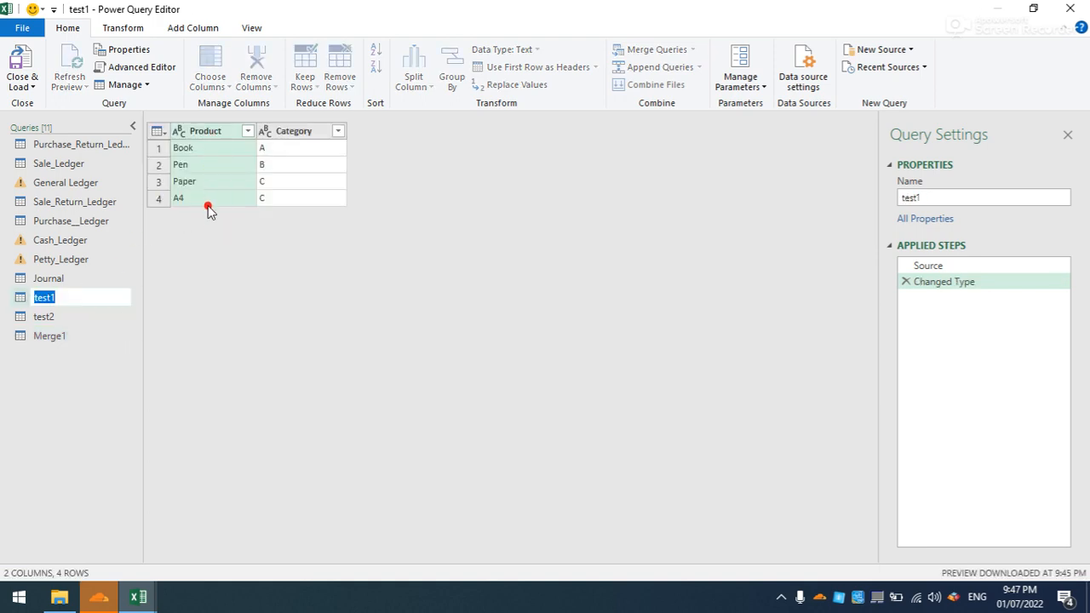
left_click(75, 336)
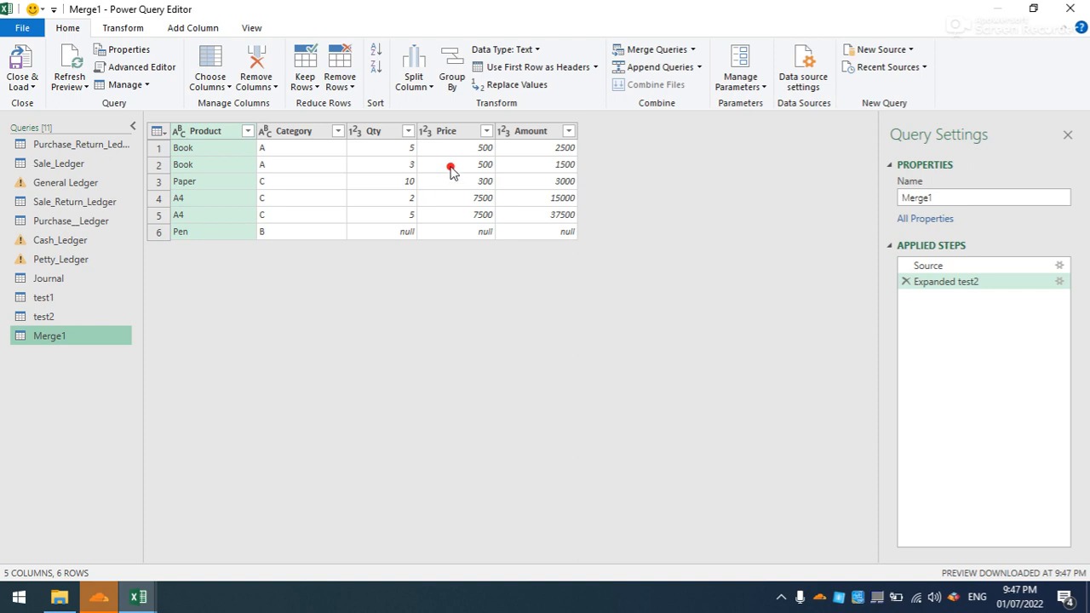
Change the join kind in Merge1's Source step to Right Outer (all from second, matching from first).
left_click(919, 267)
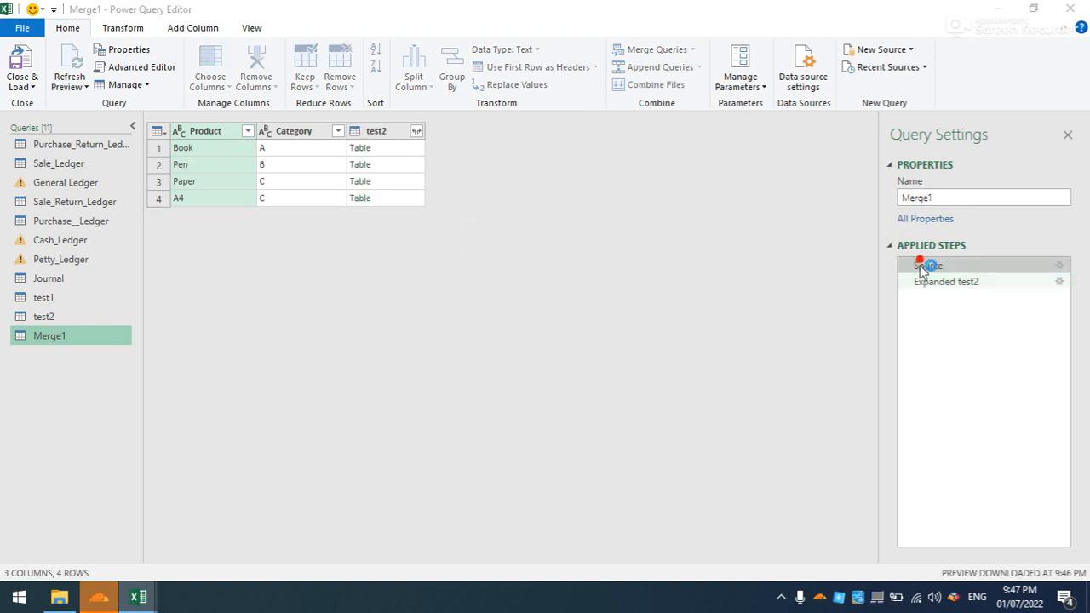
double_click(919, 267)
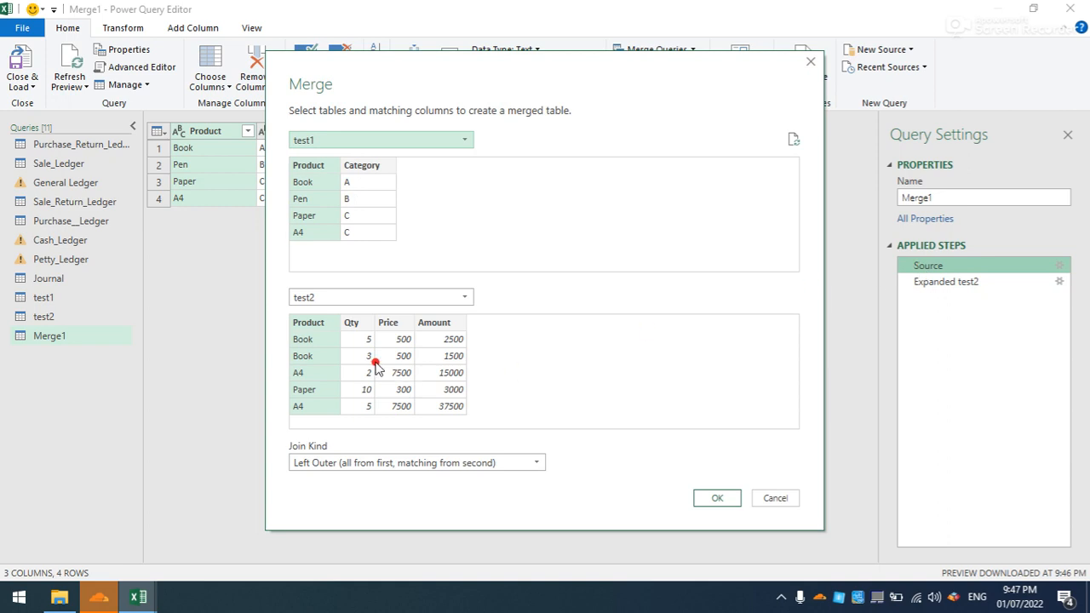
left_click(533, 464)
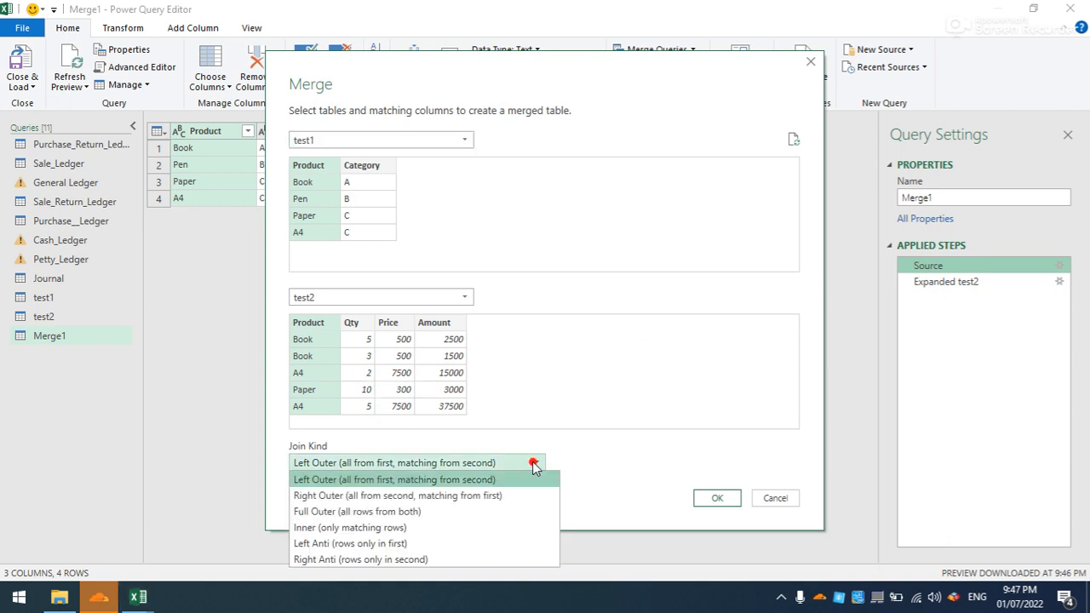
left_click(441, 496)
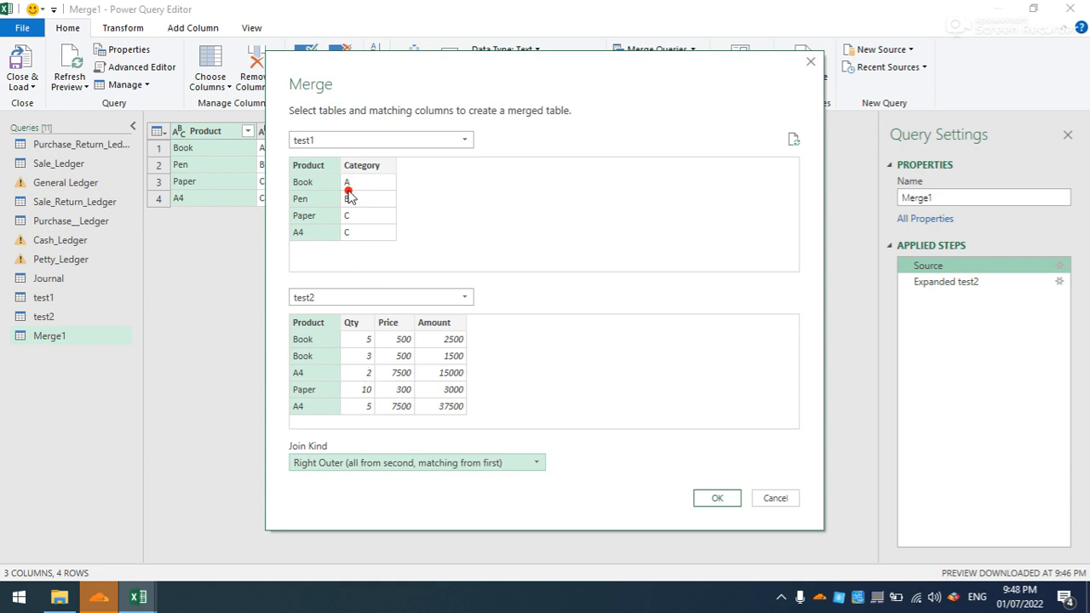
left_click(715, 498)
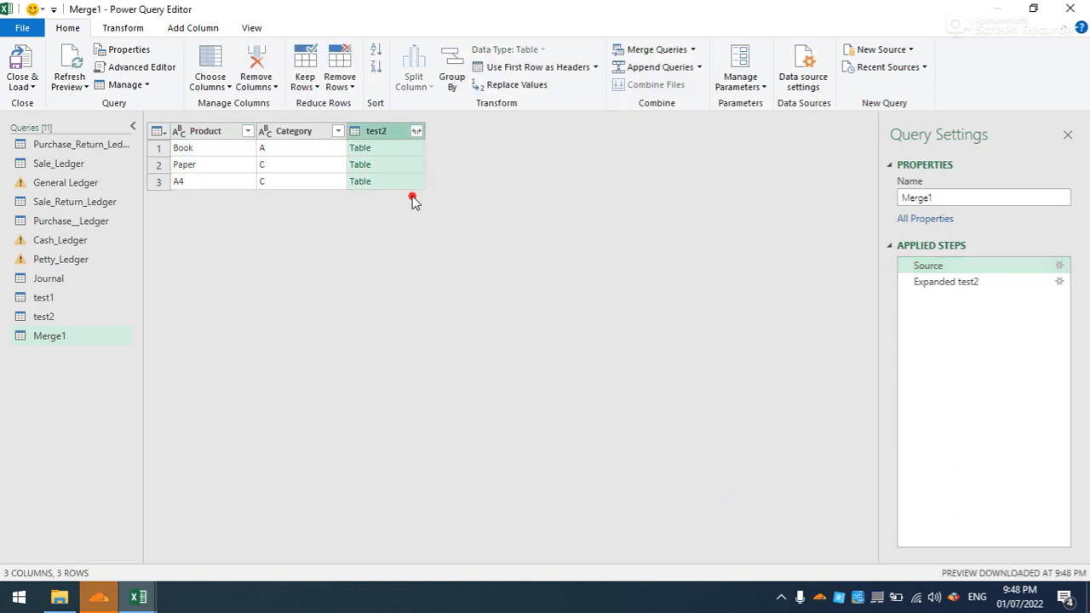
Insert a step after Merge1's Source that expands test2 into Qty, Price and Amount without Product.
left_click(415, 133)
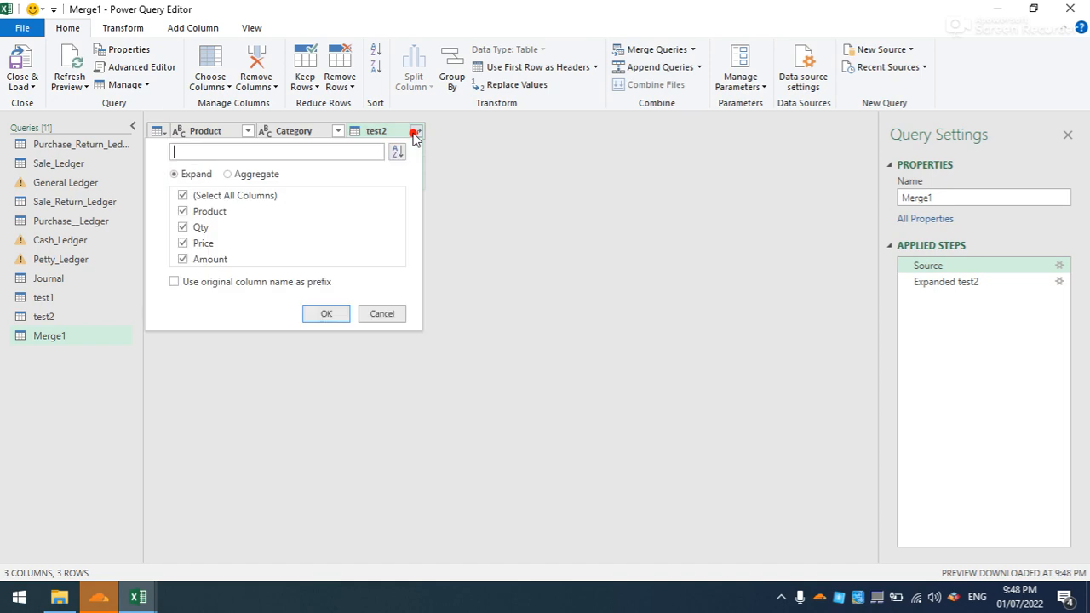
left_click(183, 211)
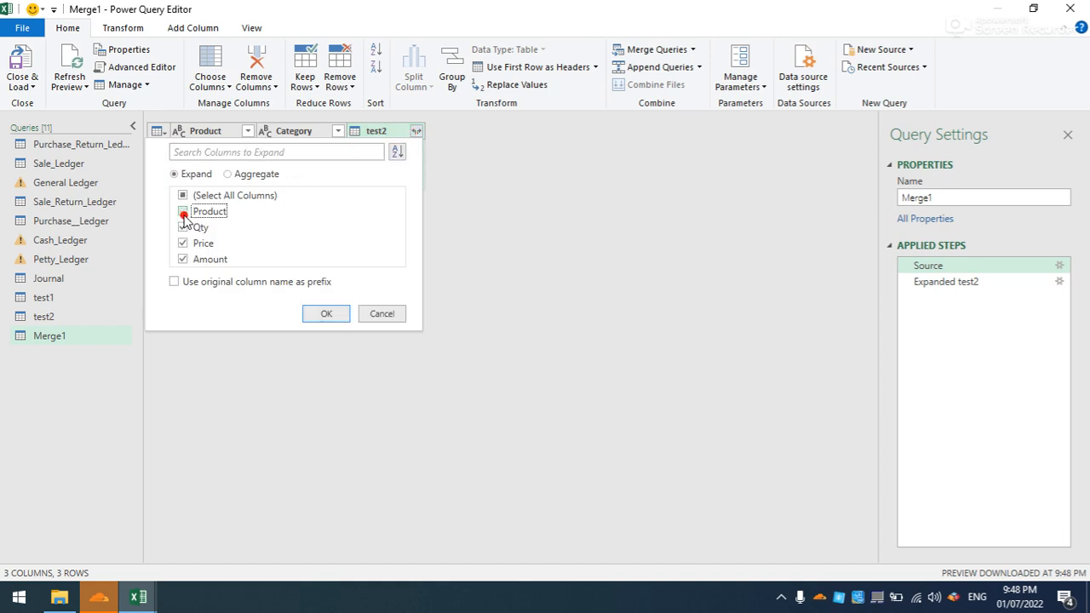
left_click(316, 313)
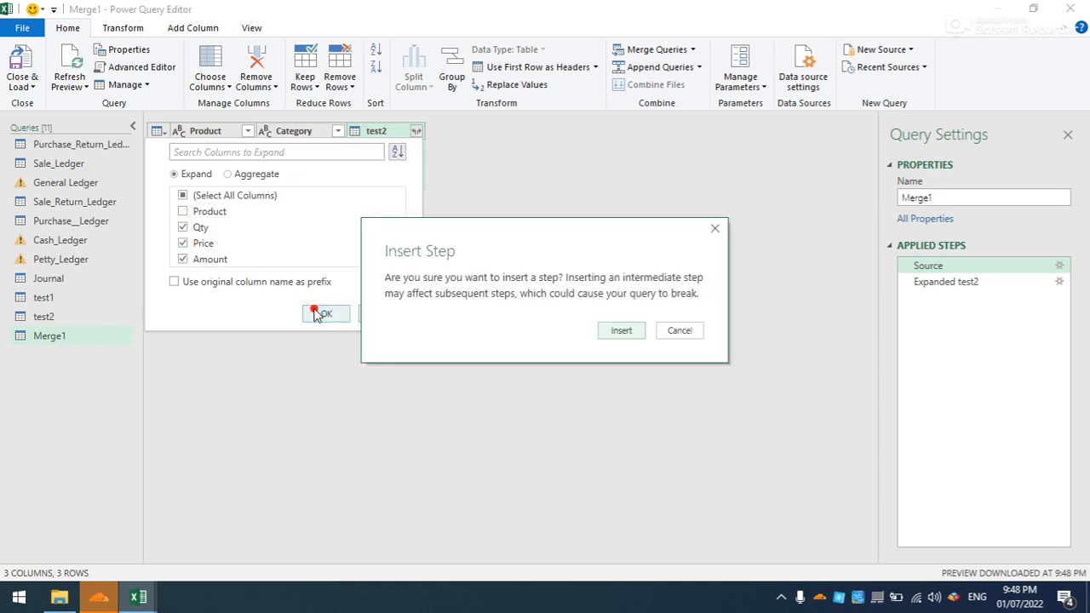
left_click(619, 331)
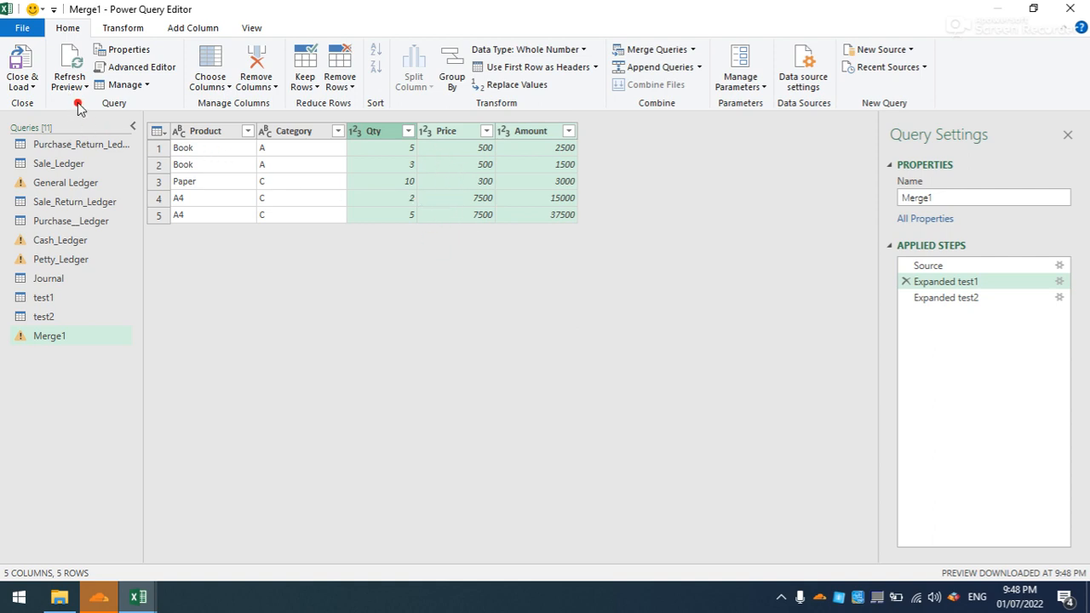
Close the query editor and load the new queries as connections only.
left_click(22, 86)
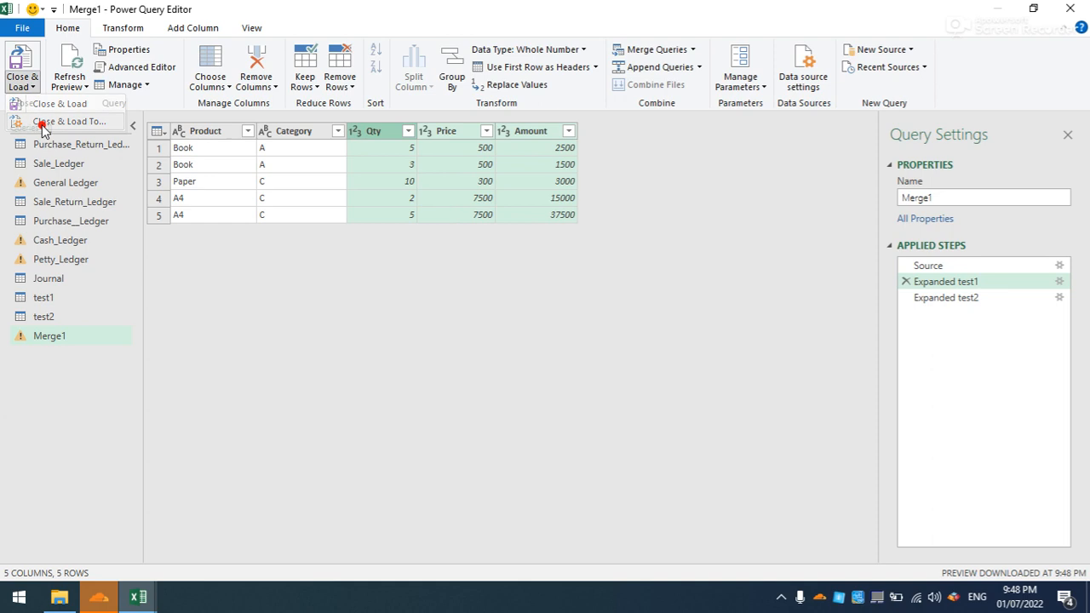
left_click(68, 121)
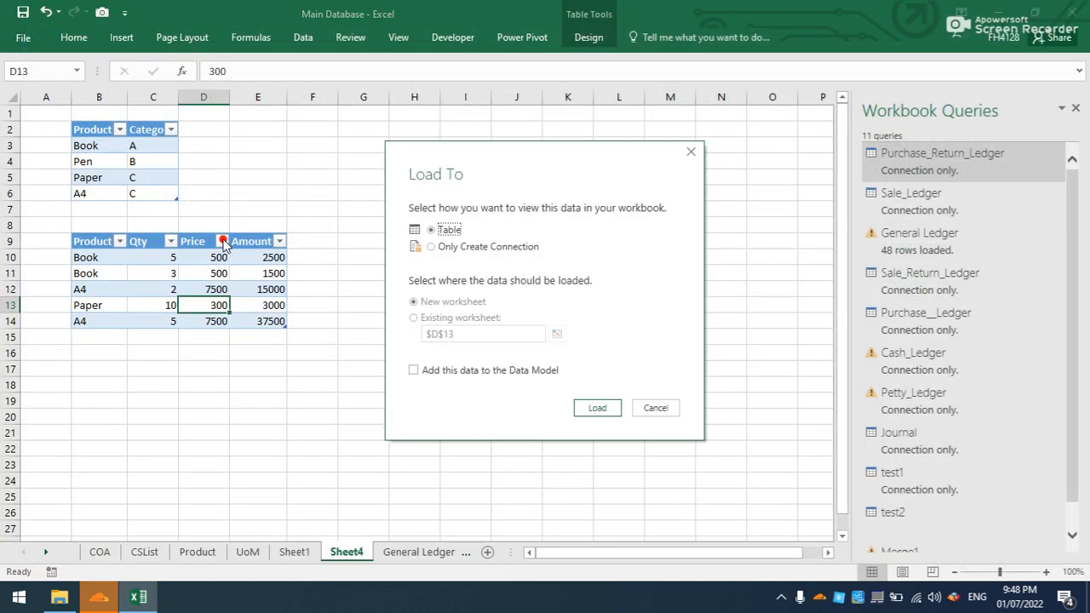
left_click(440, 248)
left_click(589, 407)
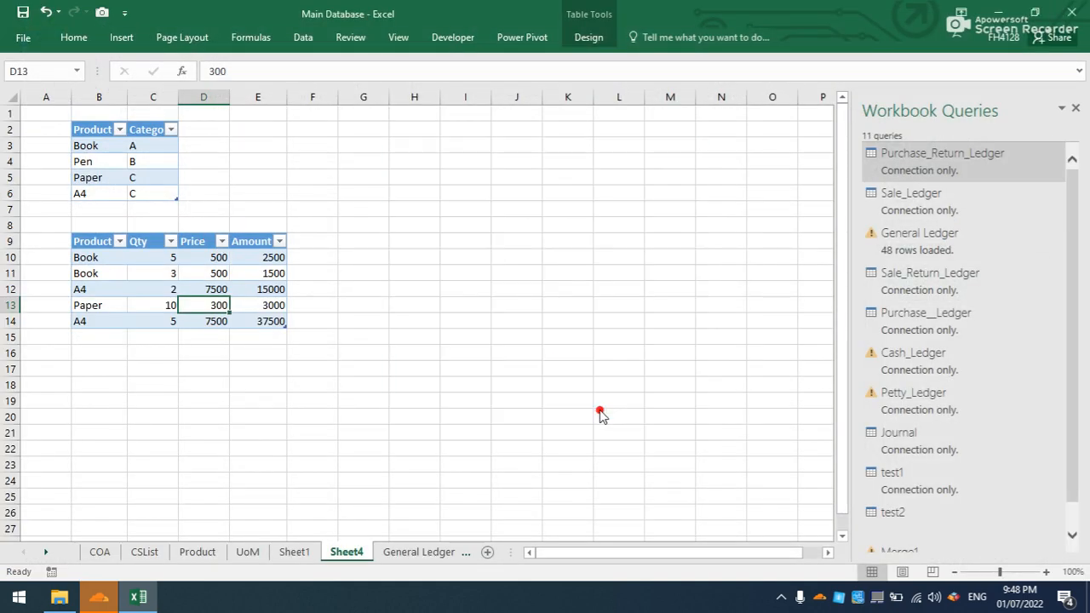
left_click(426, 395)
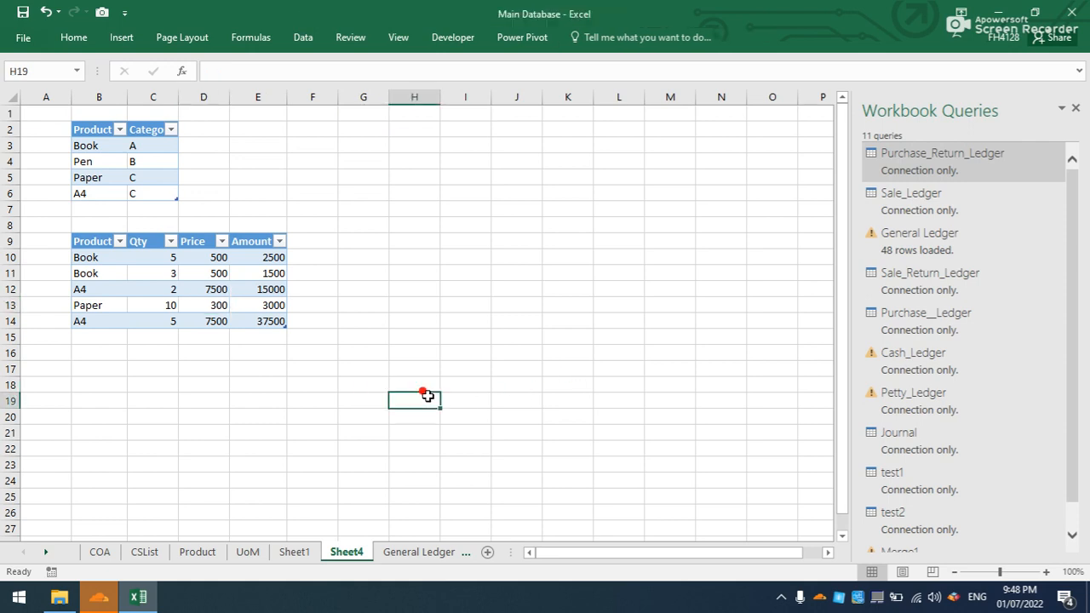
Add a White book row with Qty 1 and Price 5000 below the second table's last row and save the workbook.
left_click(82, 338)
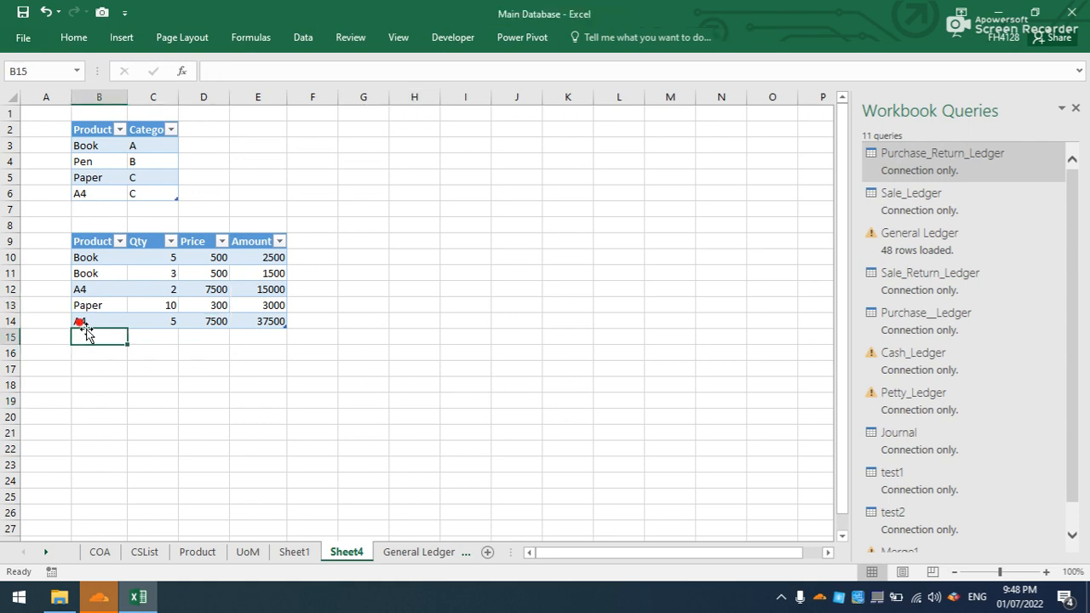
type("White boo")
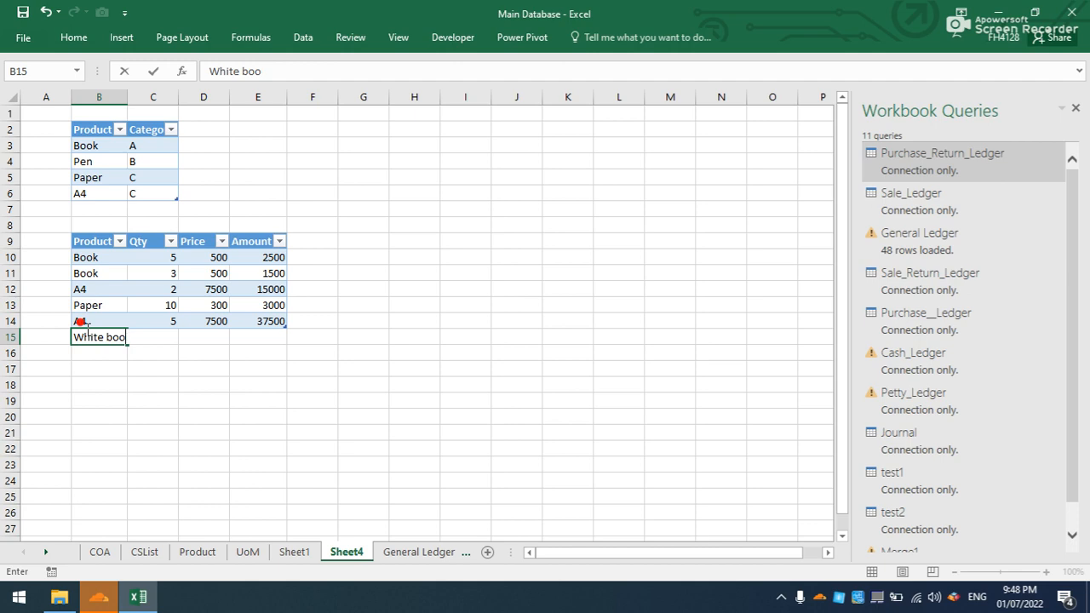
type("k")
left_click(153, 369)
left_click(153, 338)
type("1")
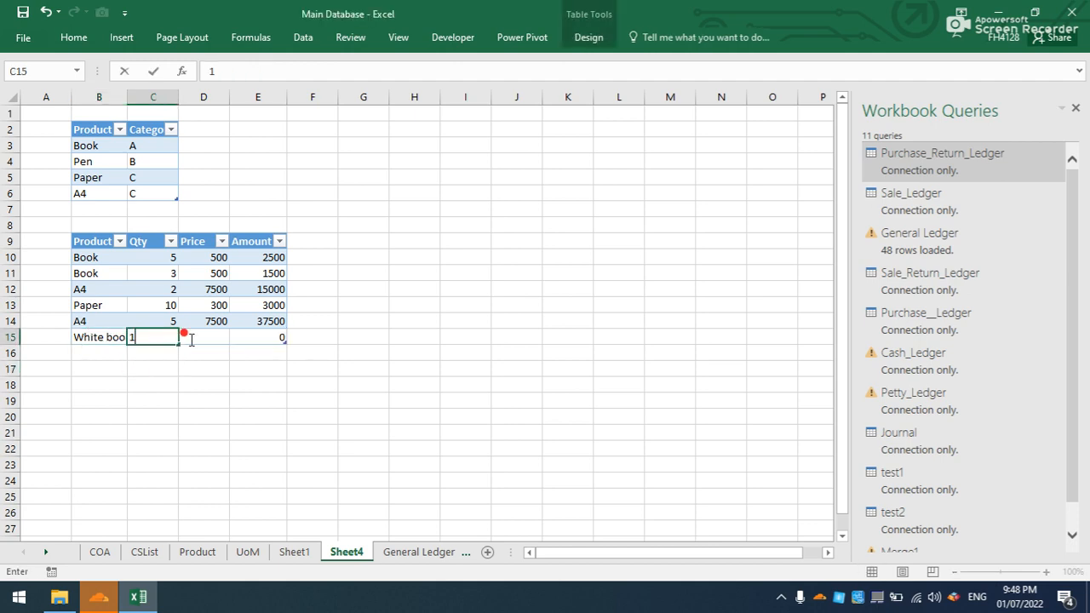
left_click(204, 337)
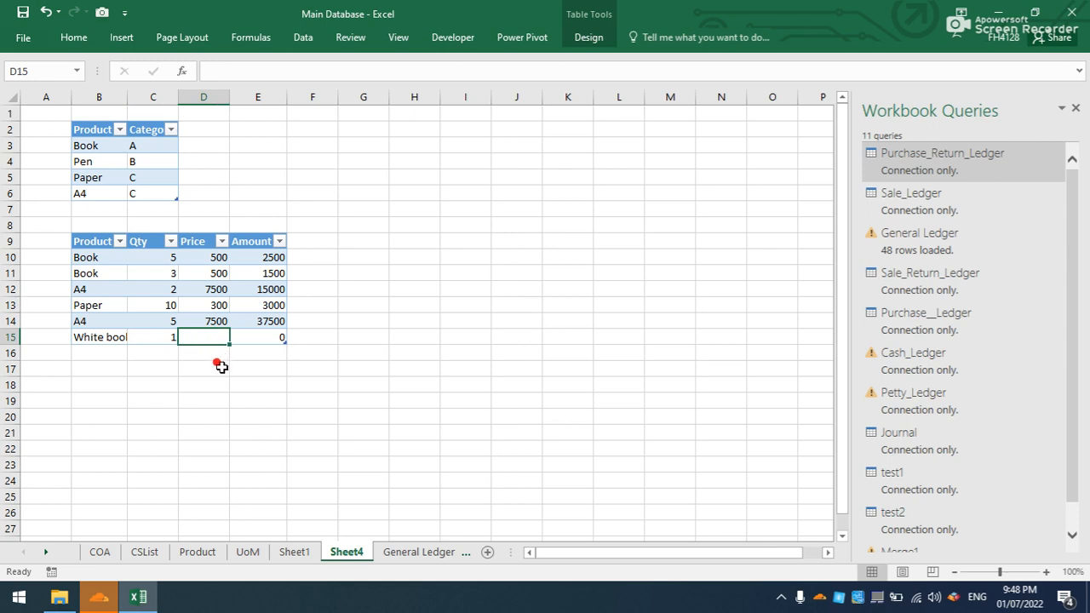
type("500")
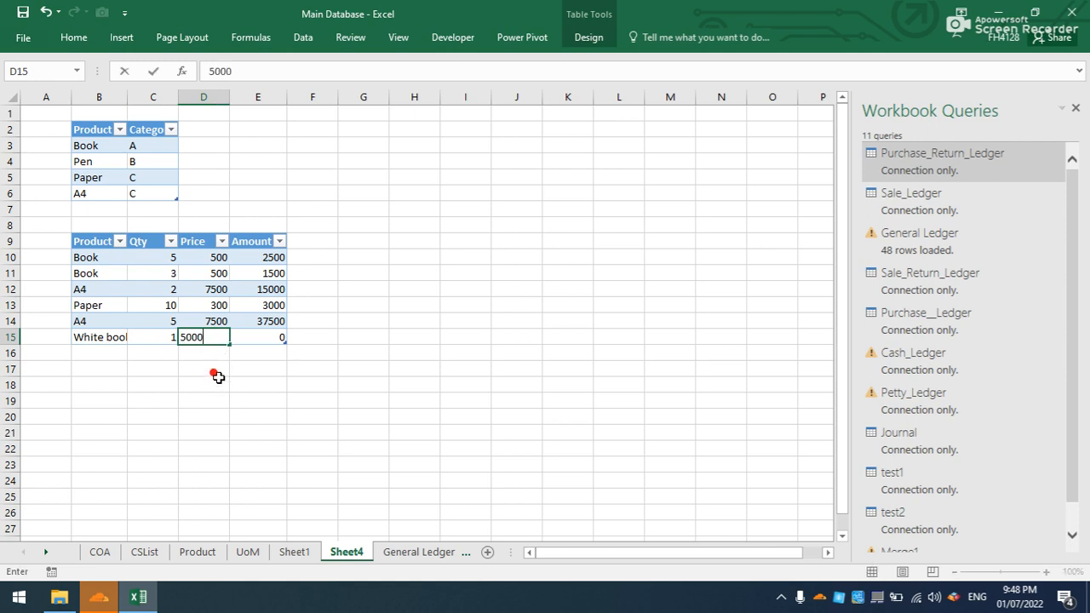
type("0")
left_click(217, 381)
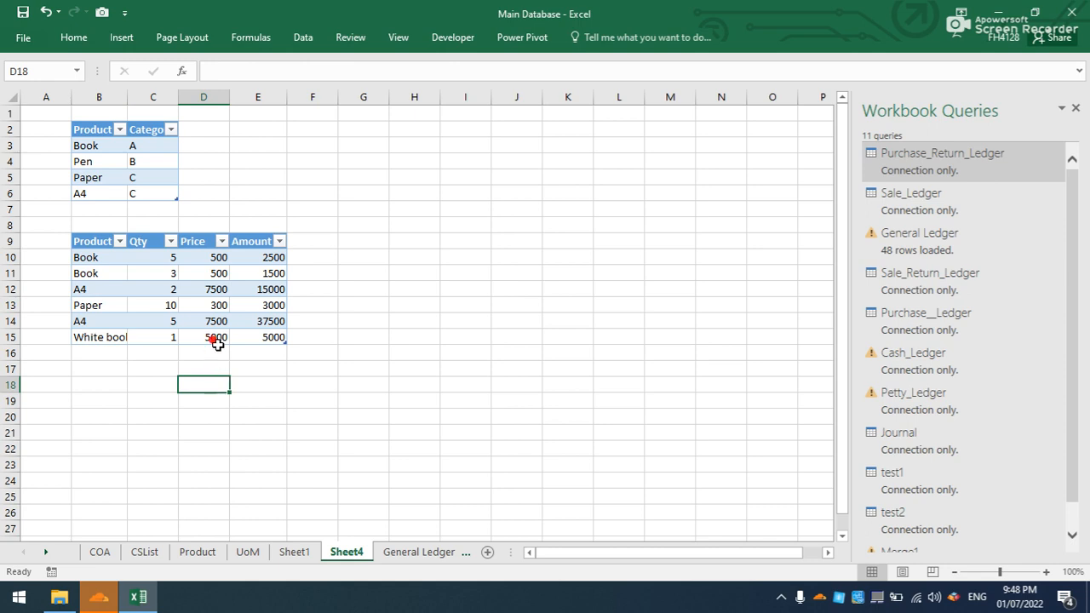
left_click(23, 12)
Open the Merge1 query and delete its Expanded test2 and Expanded test1 steps, keeping only Source.
left_click(101, 235)
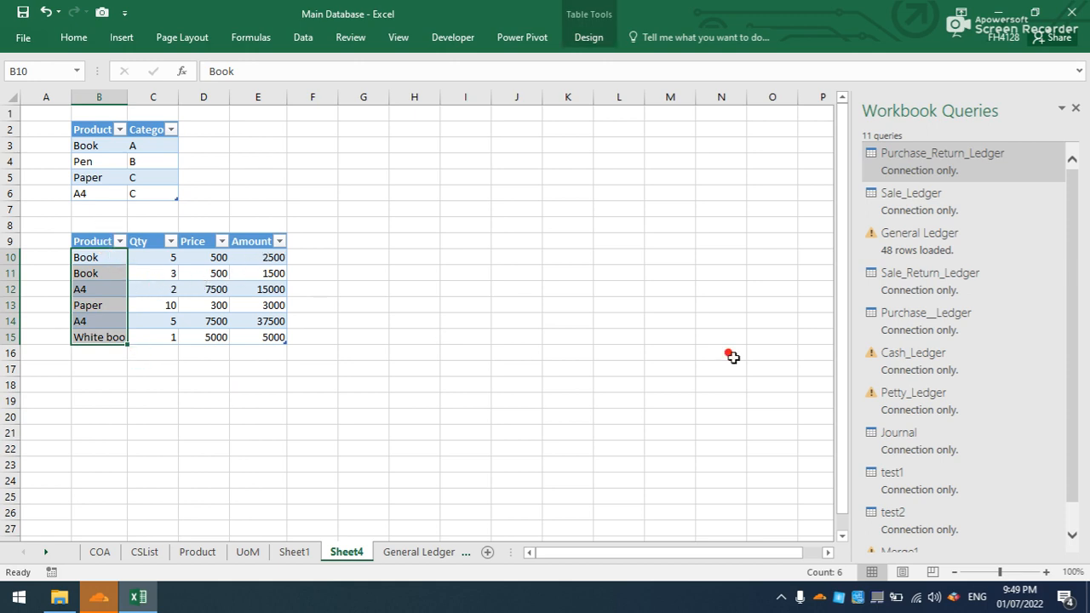
scroll(900, 515, "down", 1)
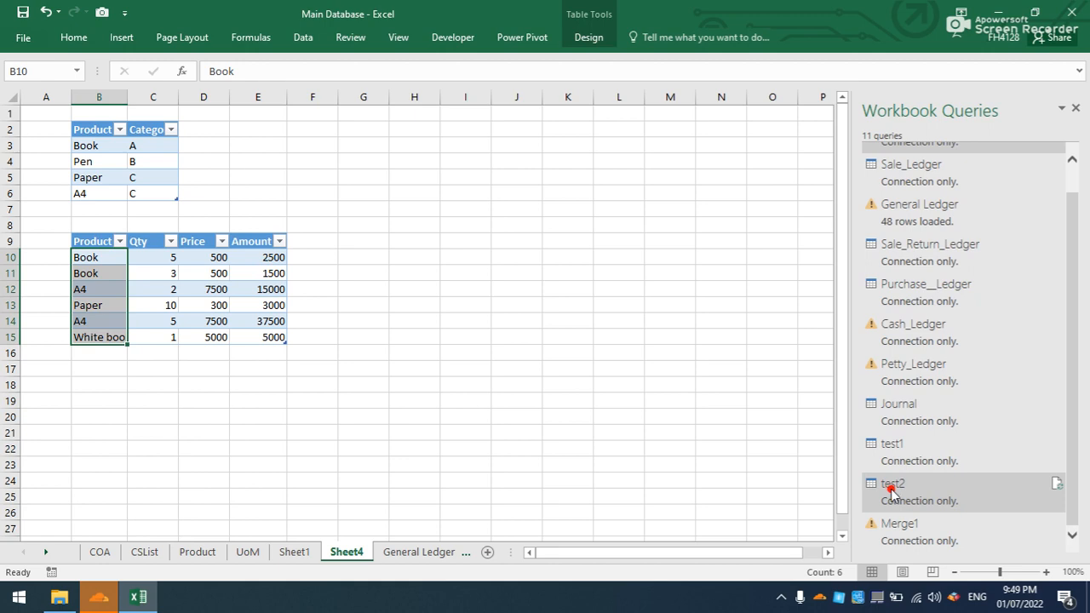
double_click(890, 516)
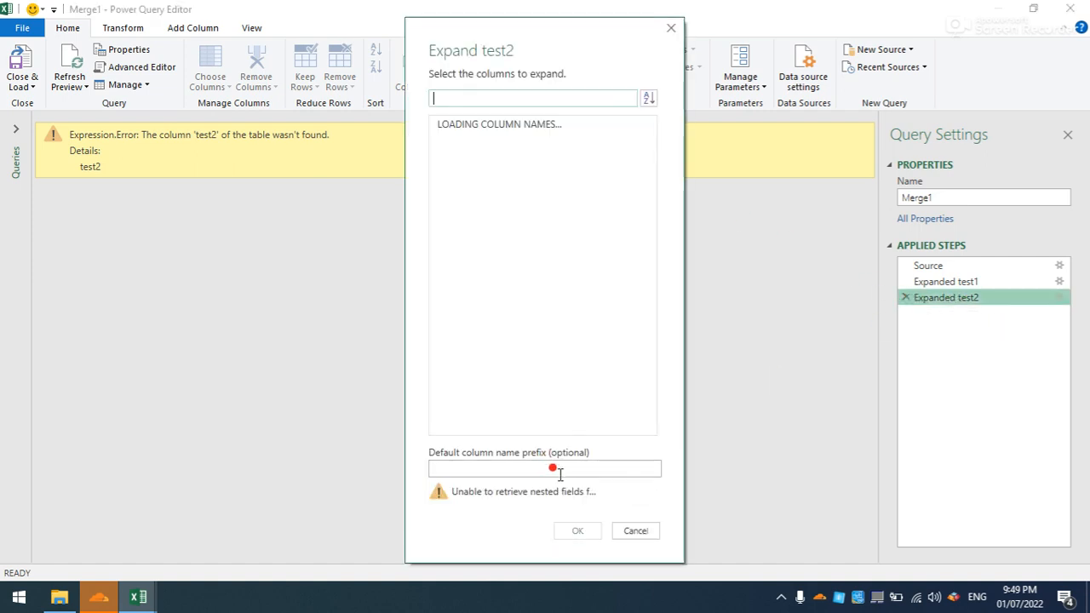
left_click(627, 530)
left_click(904, 298)
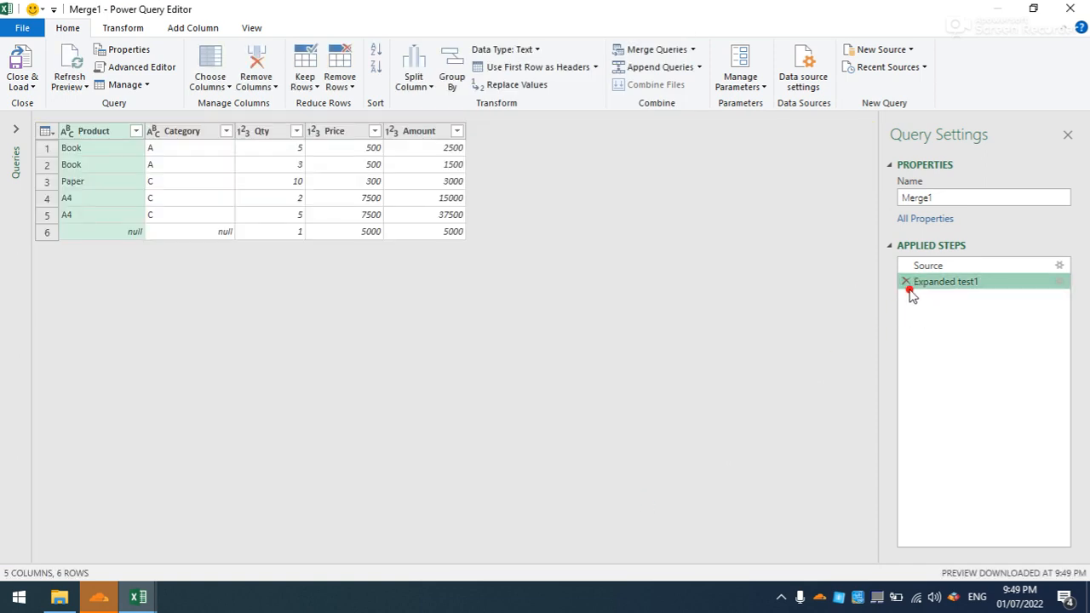
left_click(906, 283)
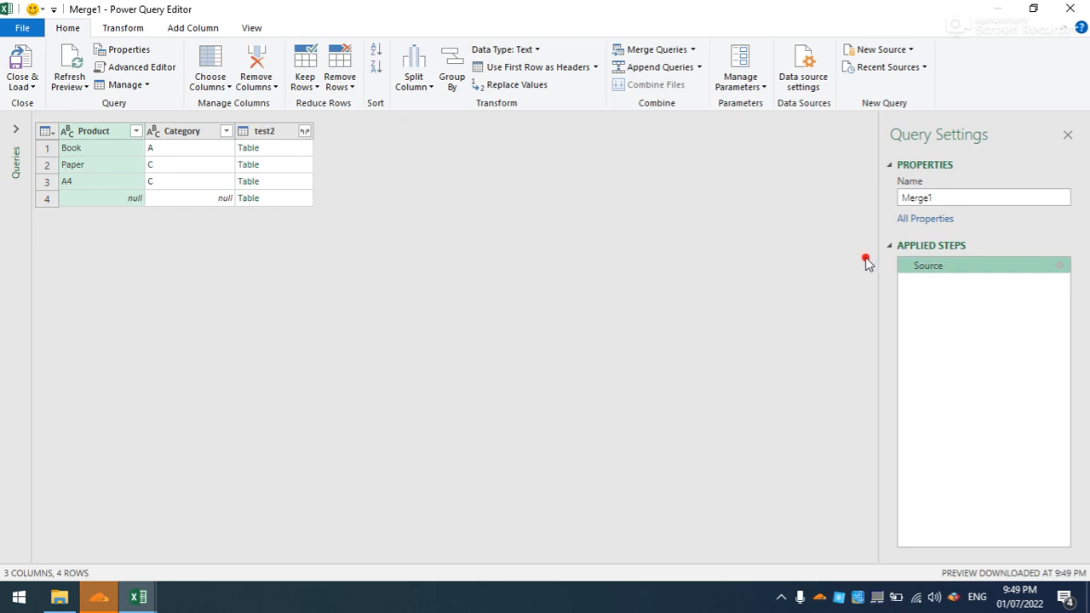
Expand test2 into all its columns with the original column name as prefix, and delete the expansion step after checking the rows.
left_click(304, 131)
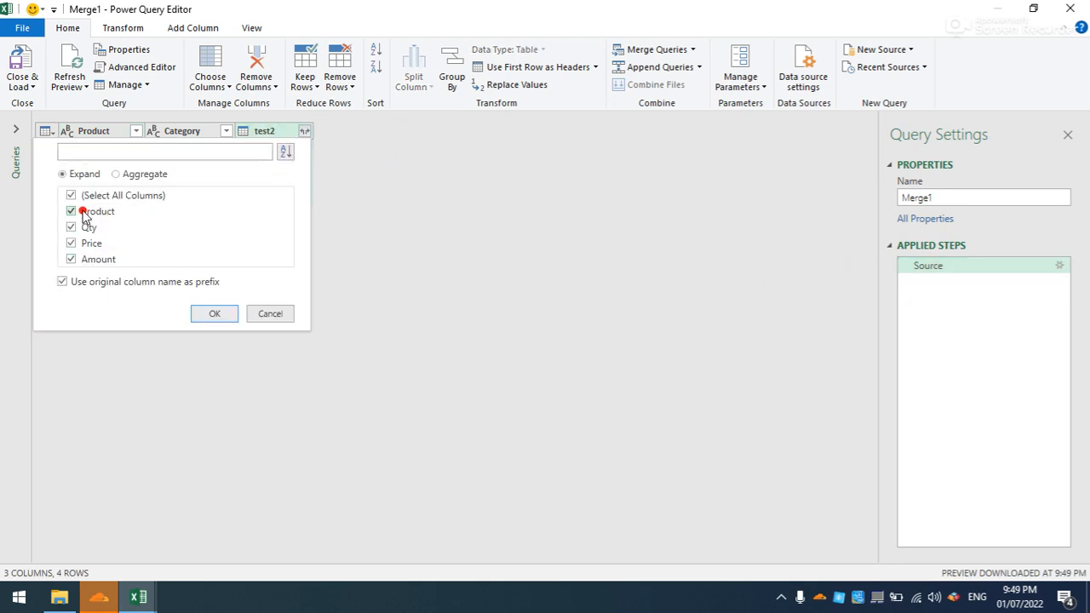
left_click(209, 312)
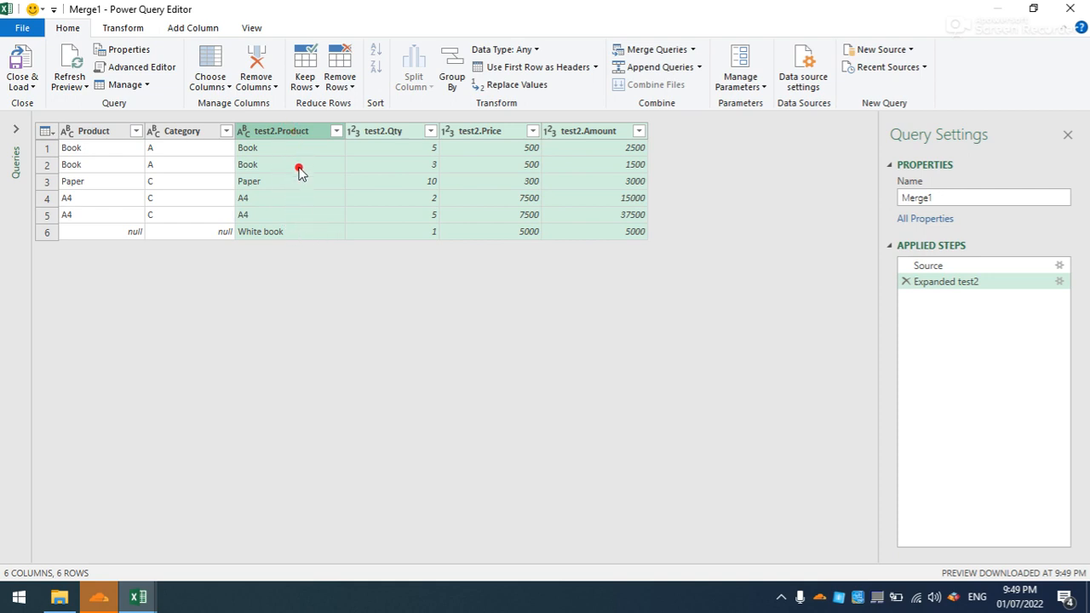
left_click(296, 134)
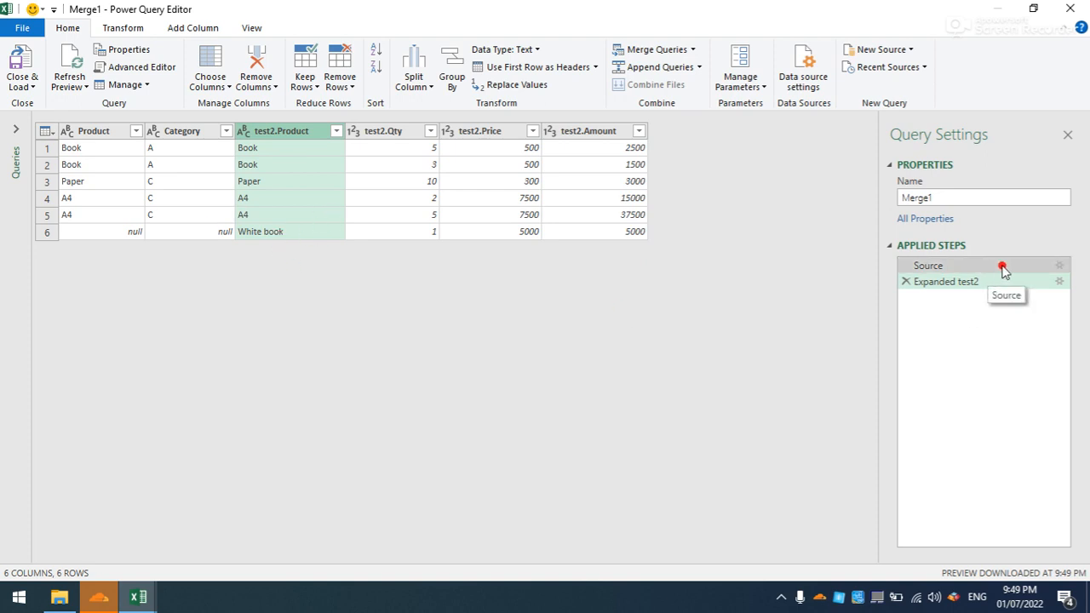
left_click(905, 282)
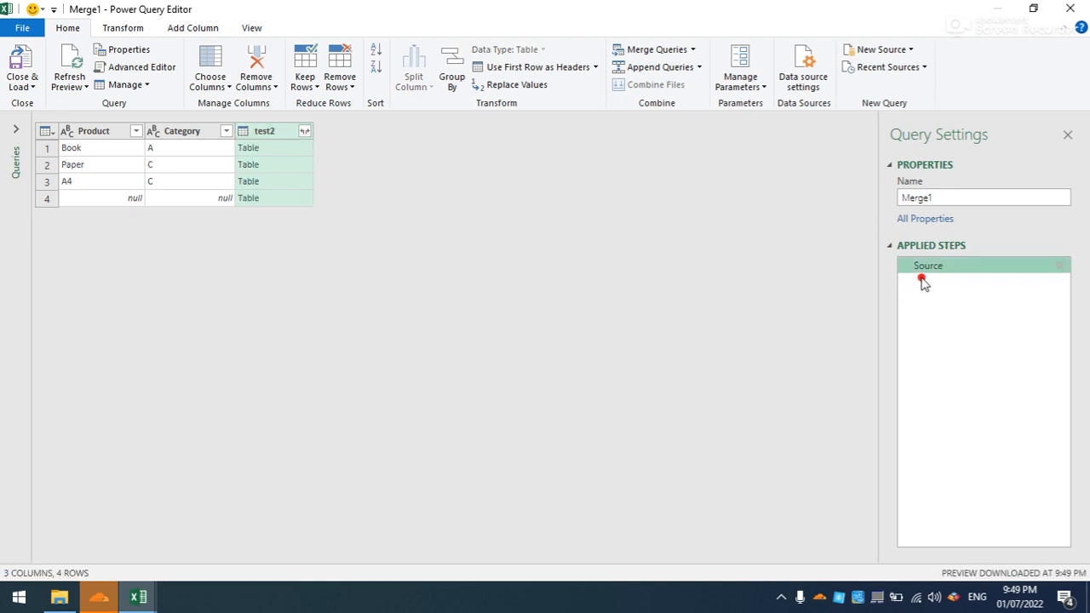
Change the join kind in Merge1's Source step to Inner (only matching rows).
double_click(929, 267)
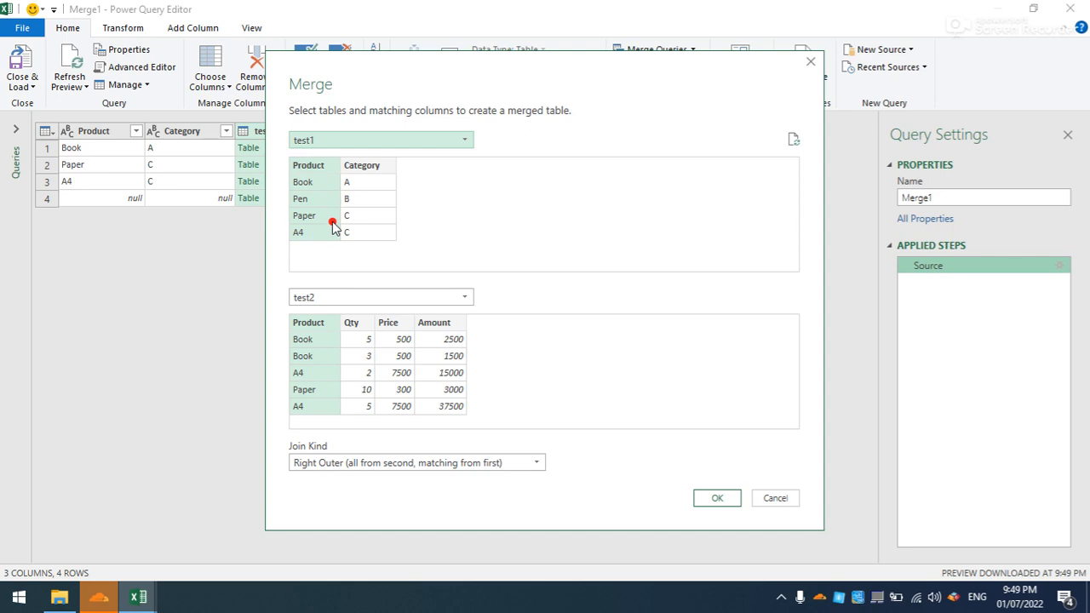
left_click(534, 464)
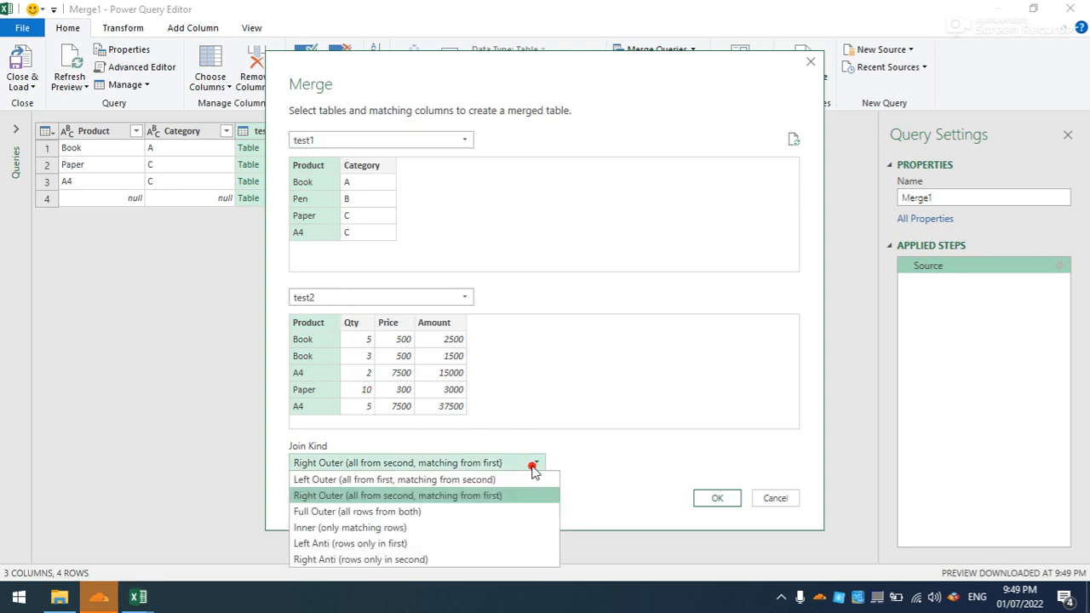
left_click(390, 527)
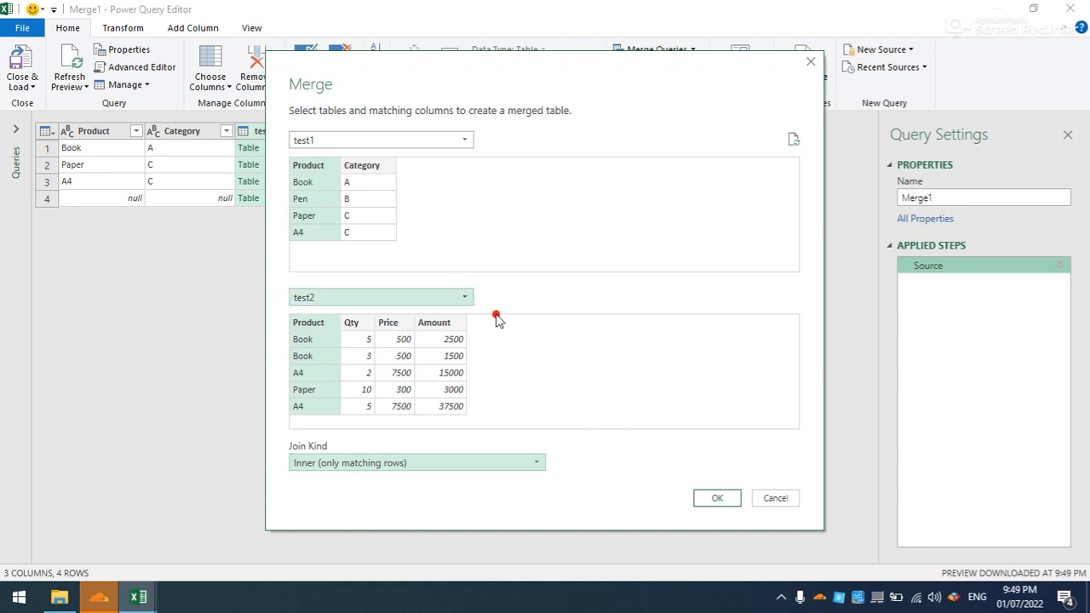
left_click(714, 498)
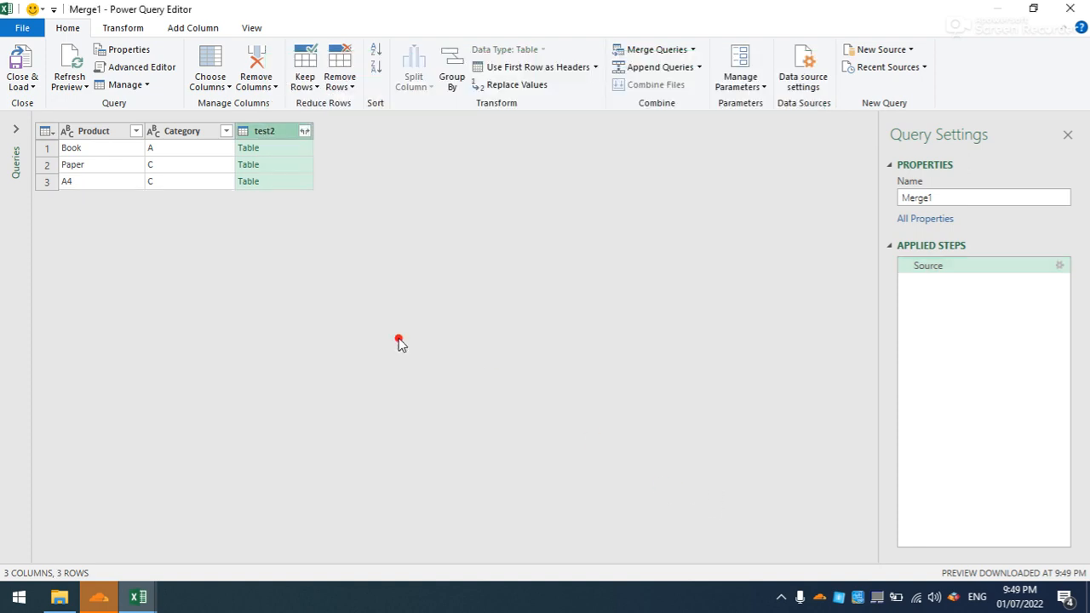
Expand test2 into Qty, Price and Amount without the name prefix, and delete the expansion step after checking the rows.
left_click(307, 133)
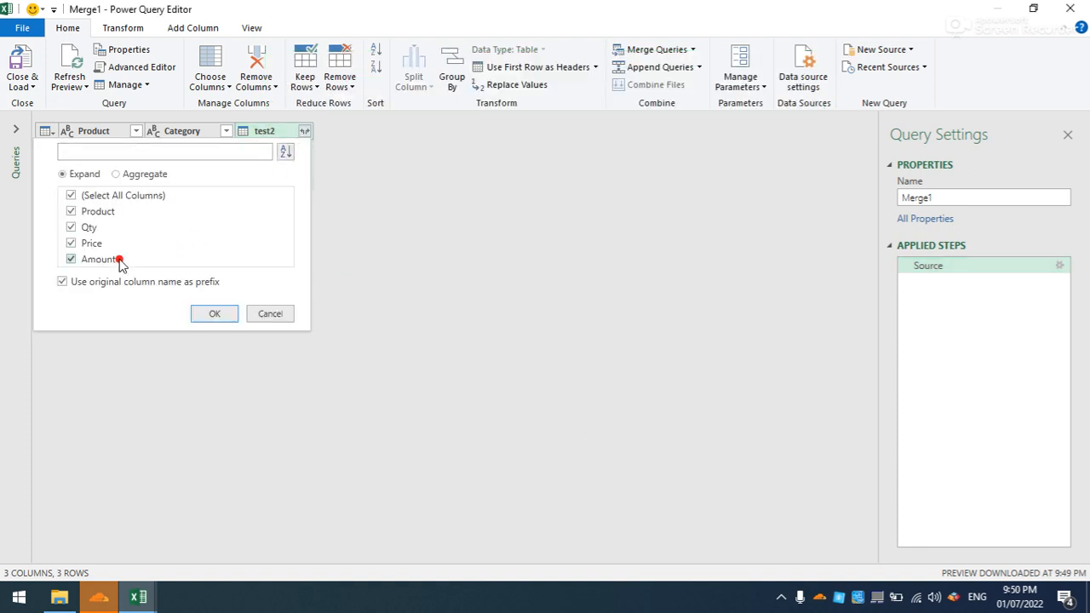
left_click(71, 281)
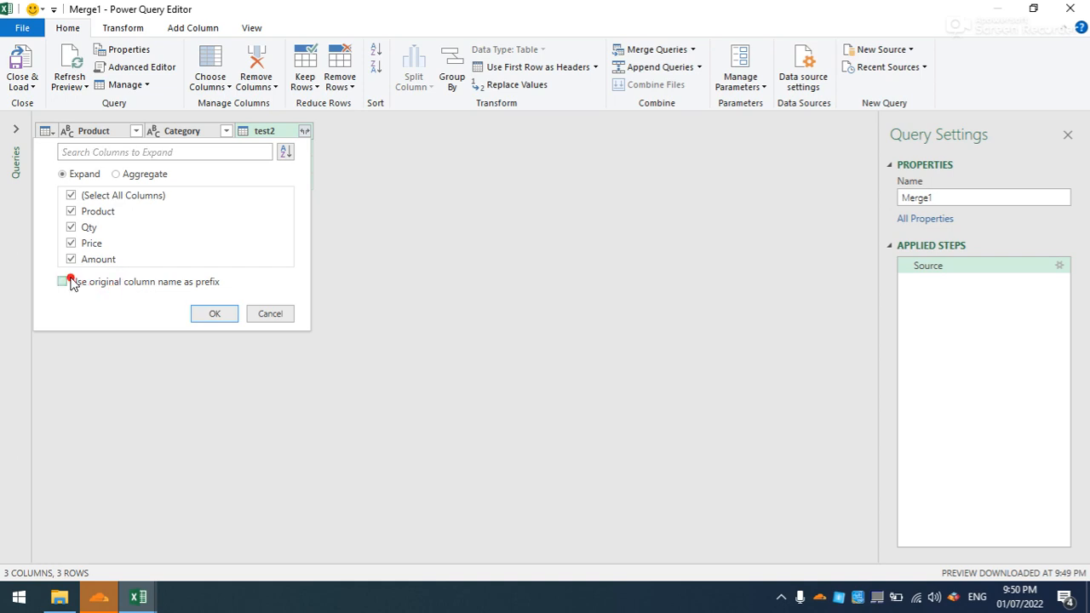
left_click(86, 212)
left_click(213, 313)
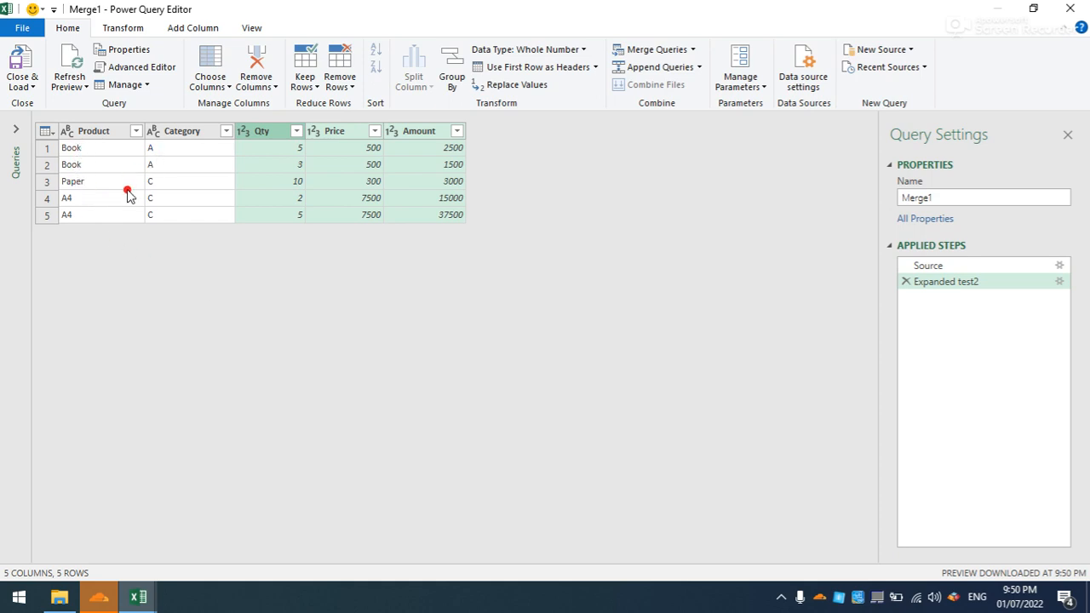
left_click(906, 281)
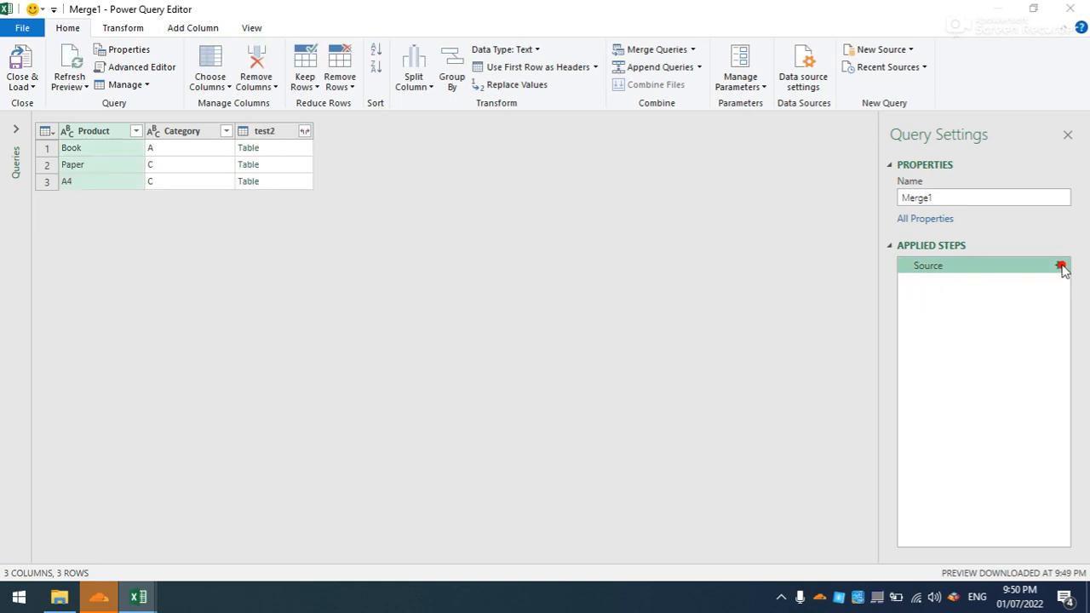
Change the join kind in Merge1's Source step to Full Outer (all rows from both).
left_click(1061, 267)
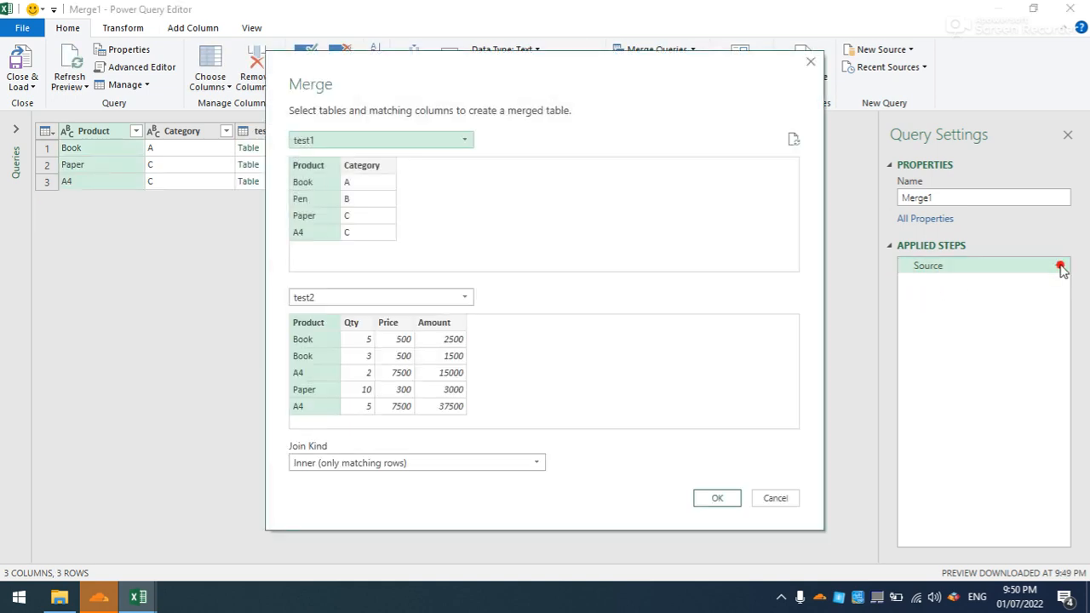
left_click(551, 462)
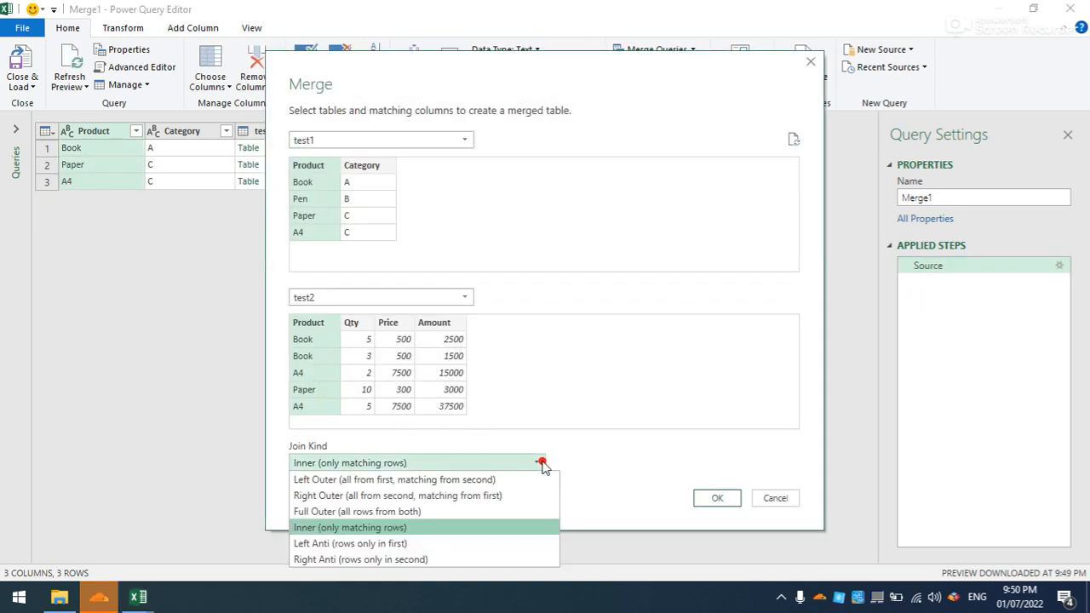
left_click(438, 515)
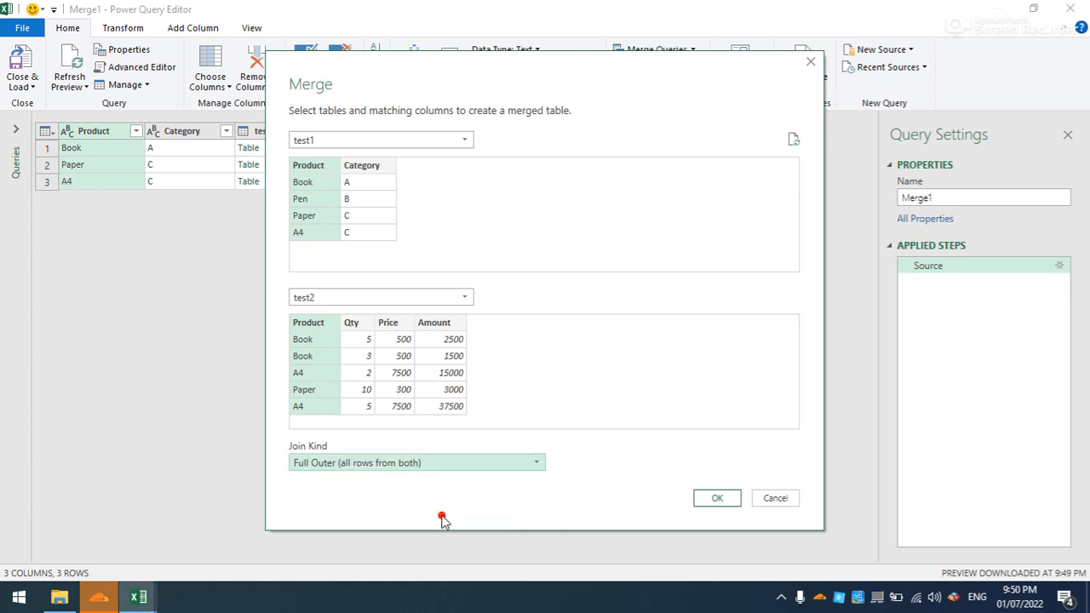
left_click(715, 499)
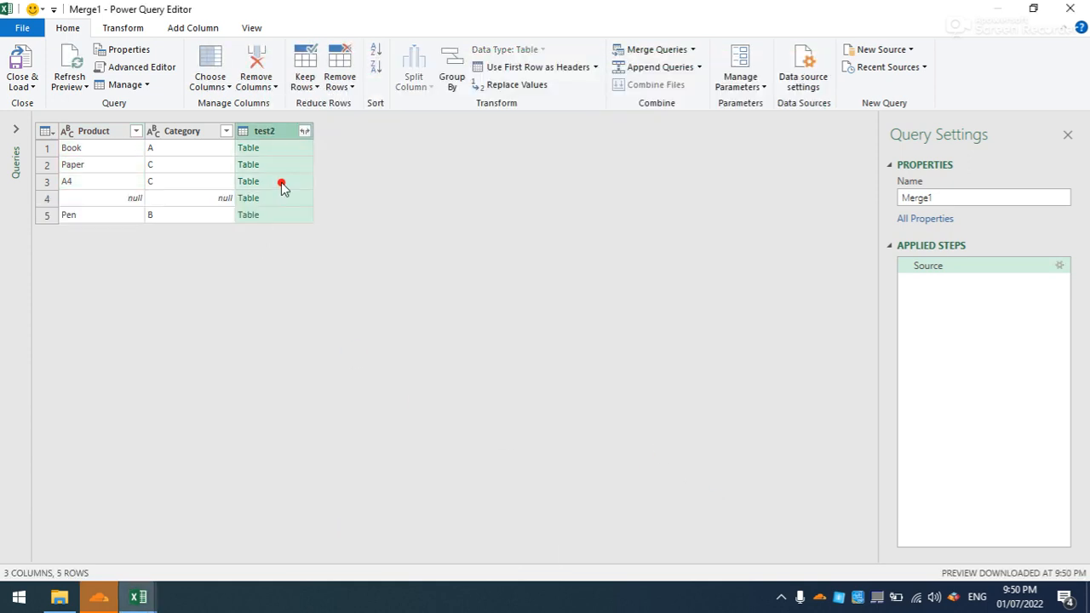
Expand test2 into all its columns without the name prefix, and delete the expansion step after comparing both product columns.
left_click(304, 132)
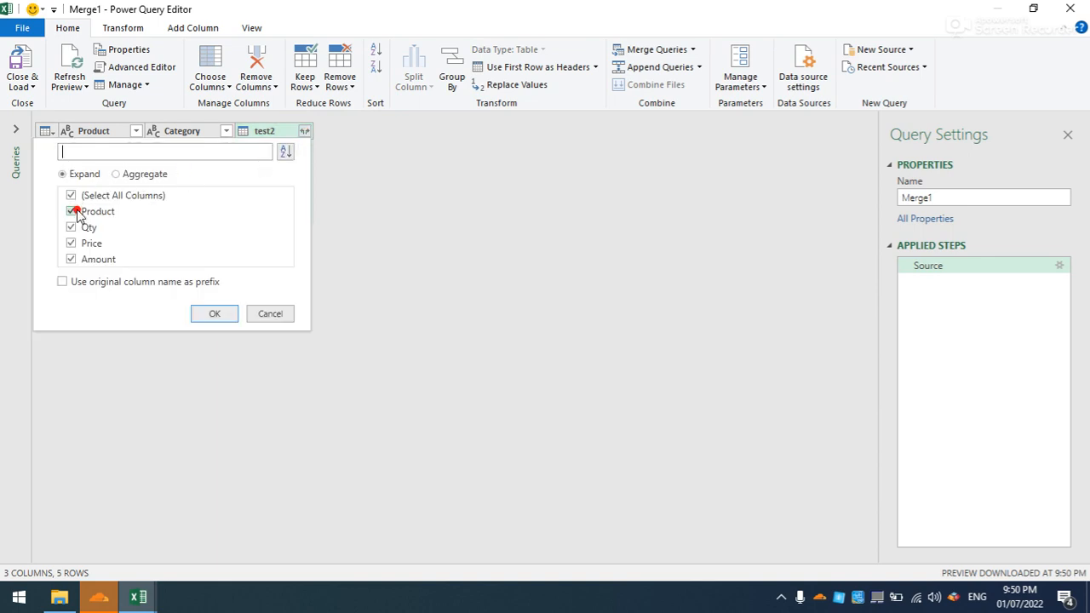
left_click(193, 313)
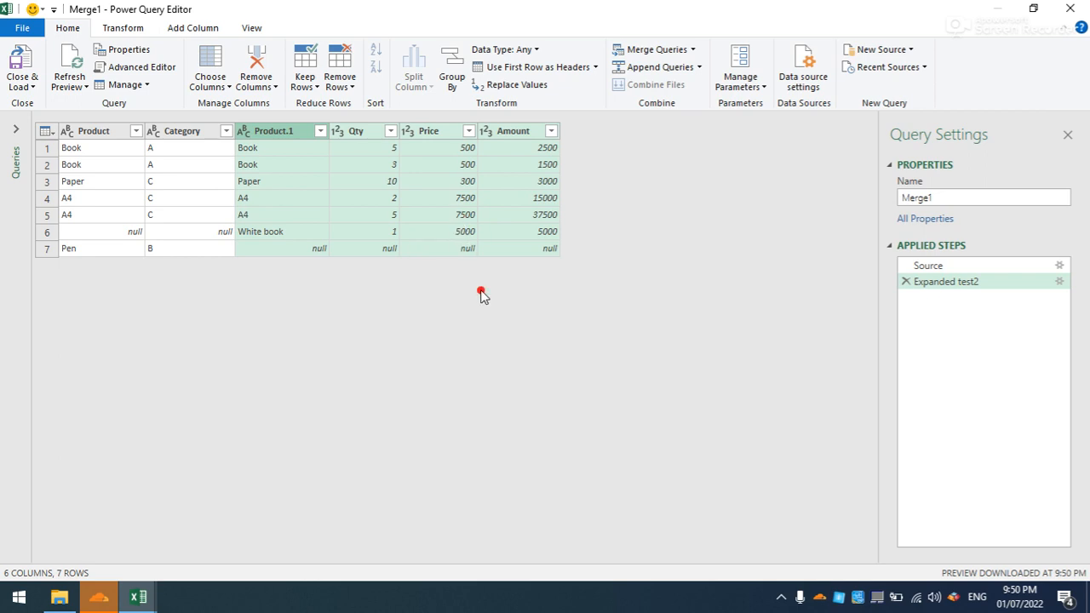
left_click(907, 283)
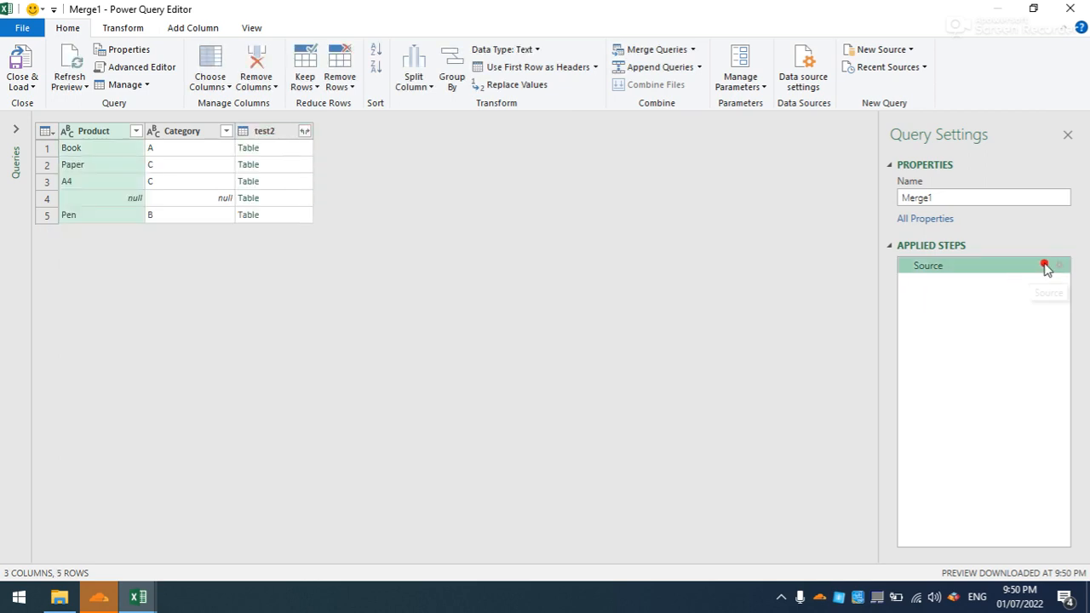
Change the join kind in Merge1's Source step to Left Outer (all from first, matching from second).
left_click(1056, 268)
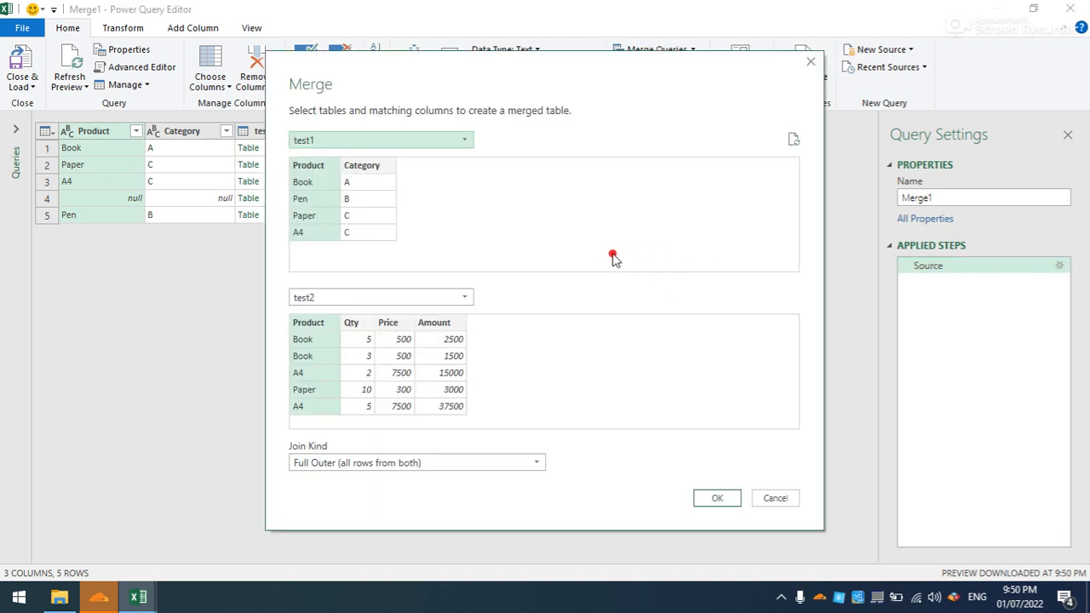
left_click(548, 462)
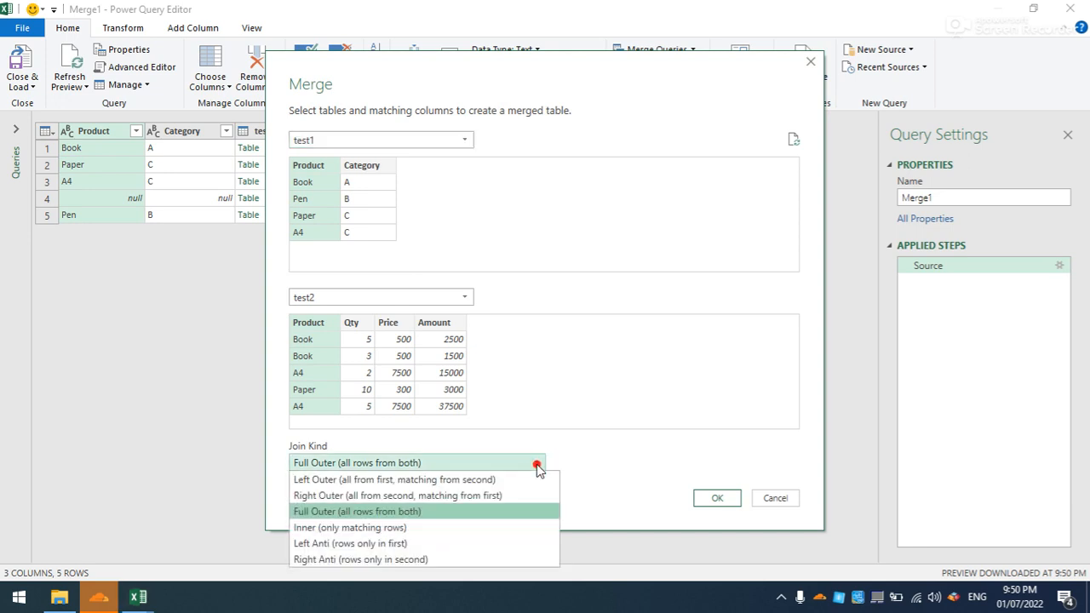
left_click(448, 479)
left_click(698, 496)
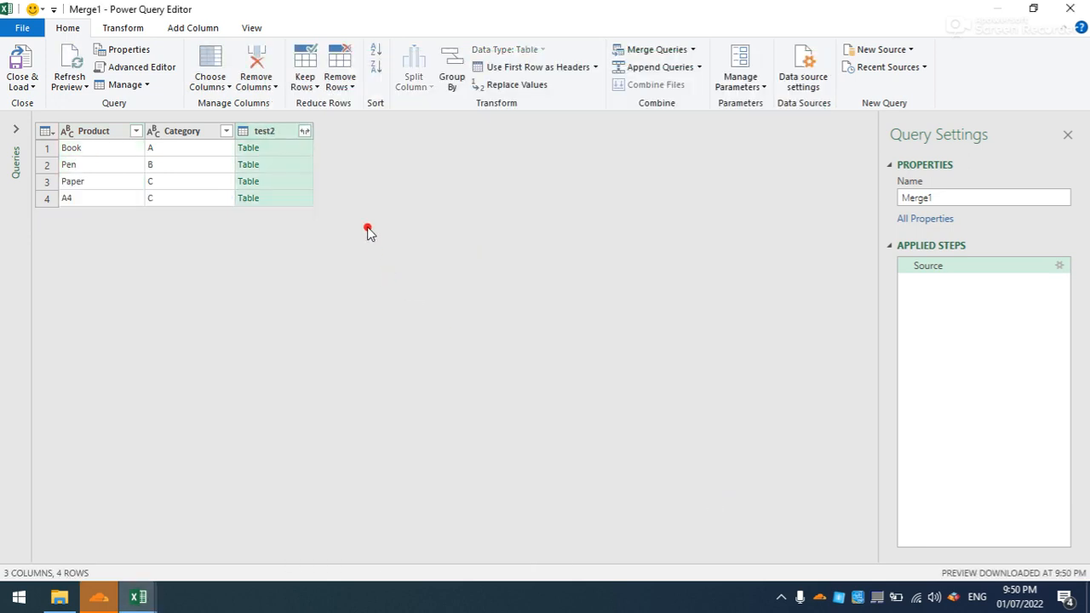
Show the list of queries in the editor, and close and load the query changes back to the workbook.
left_click(13, 132)
left_click(19, 85)
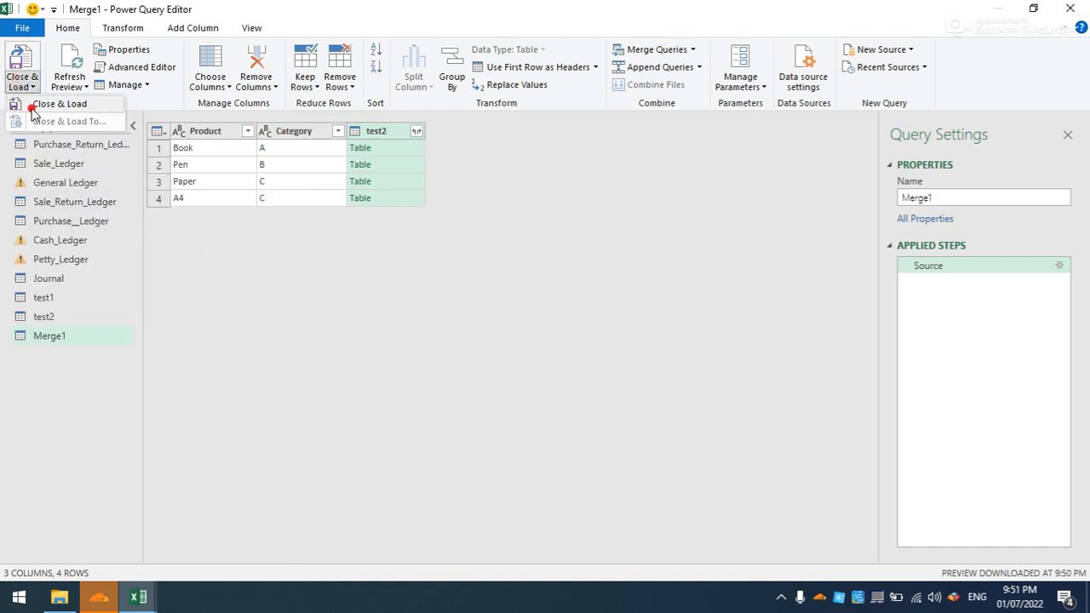
left_click(39, 102)
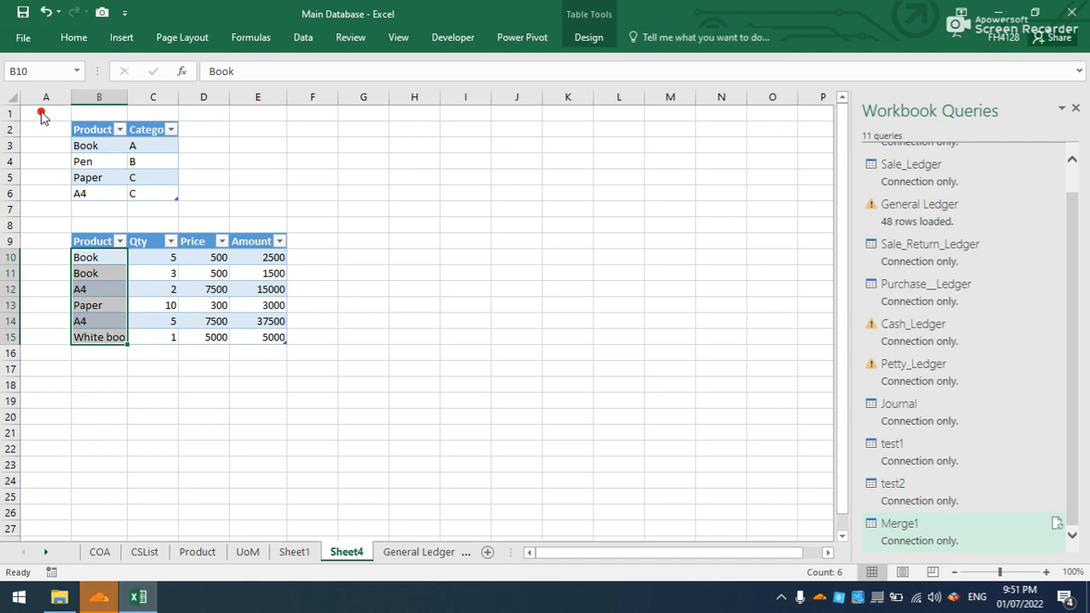
Try to add the test1 table to the data model, and close the Workbook Queries pane.
left_click(466, 209)
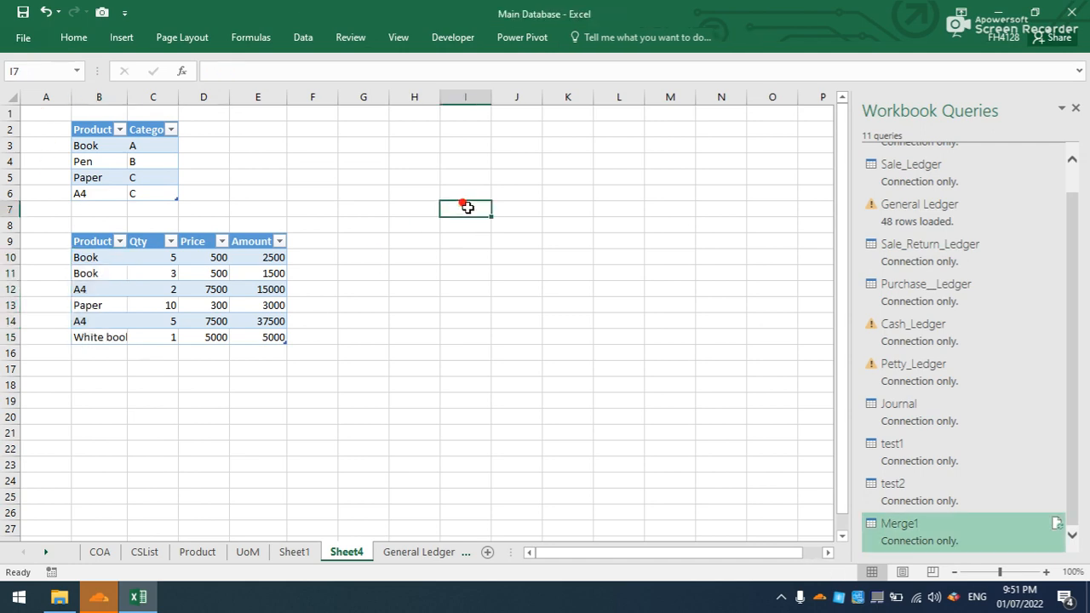
left_click(504, 38)
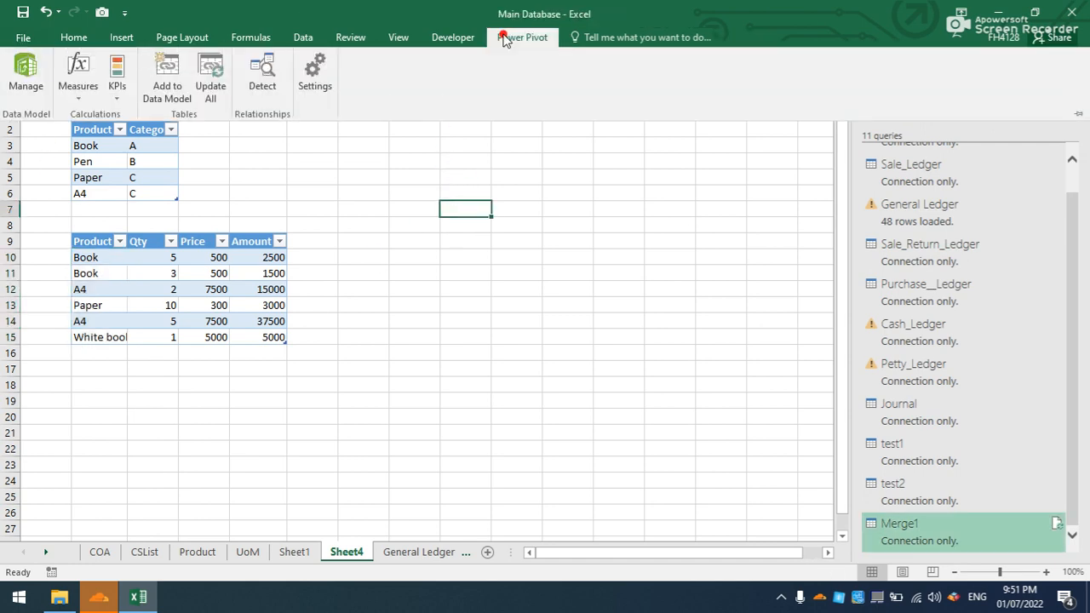
left_click(115, 166)
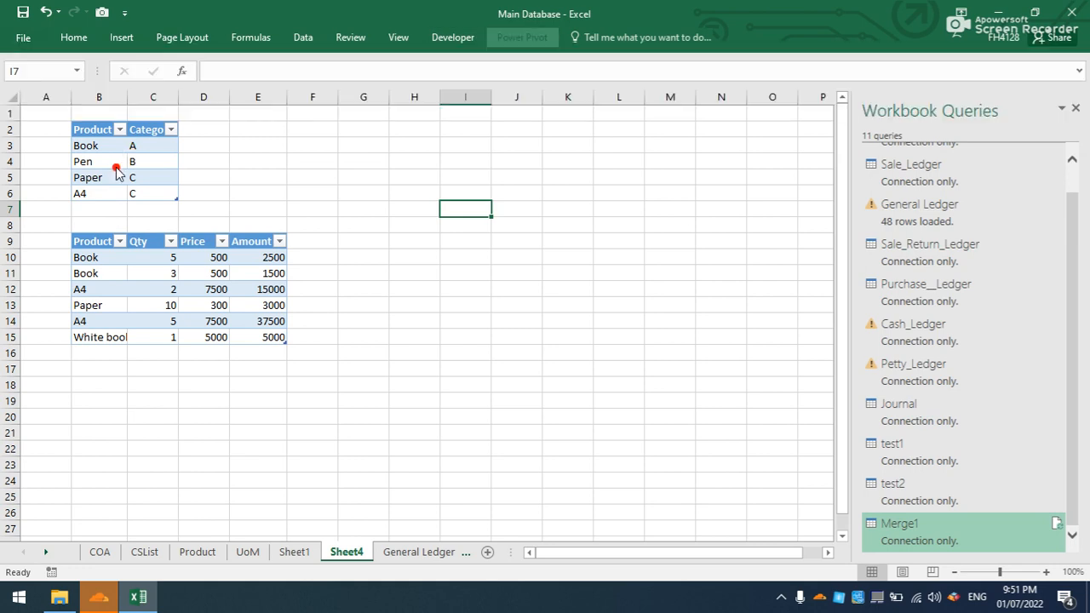
left_click(596, 38)
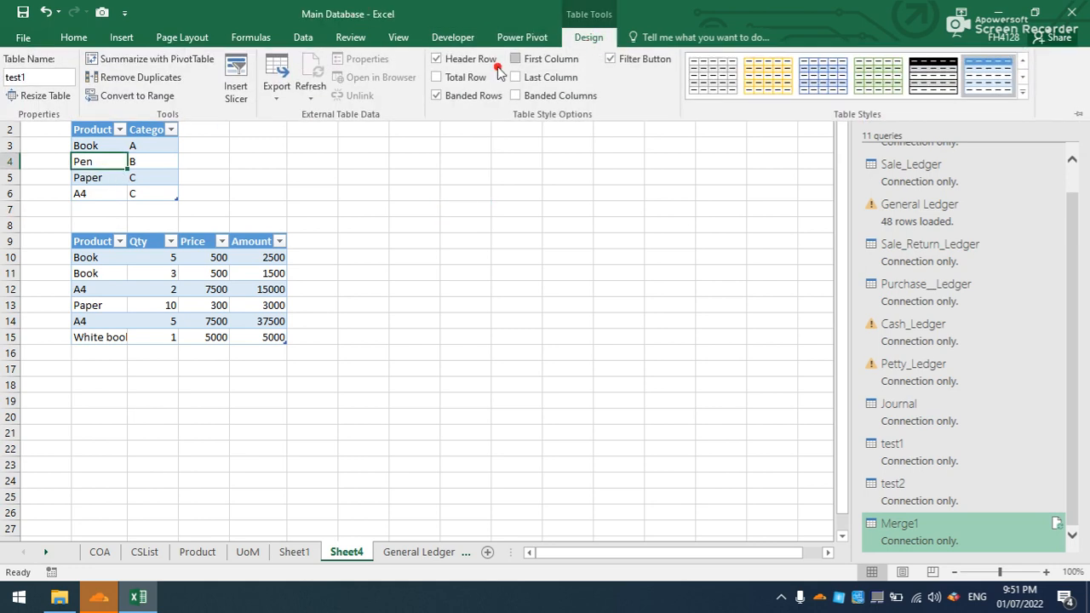
left_click(511, 38)
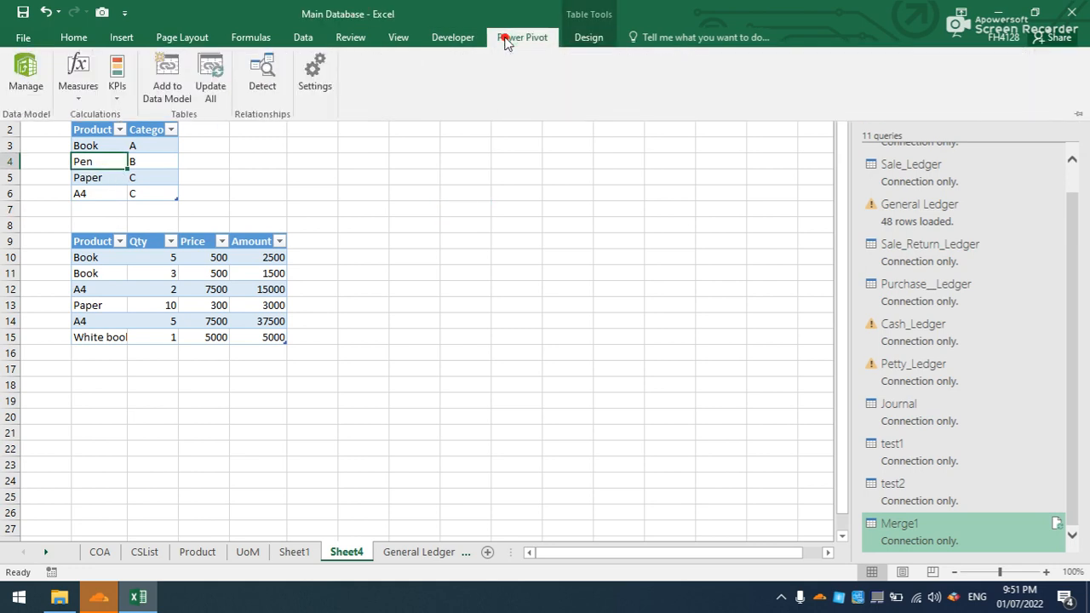
left_click(167, 85)
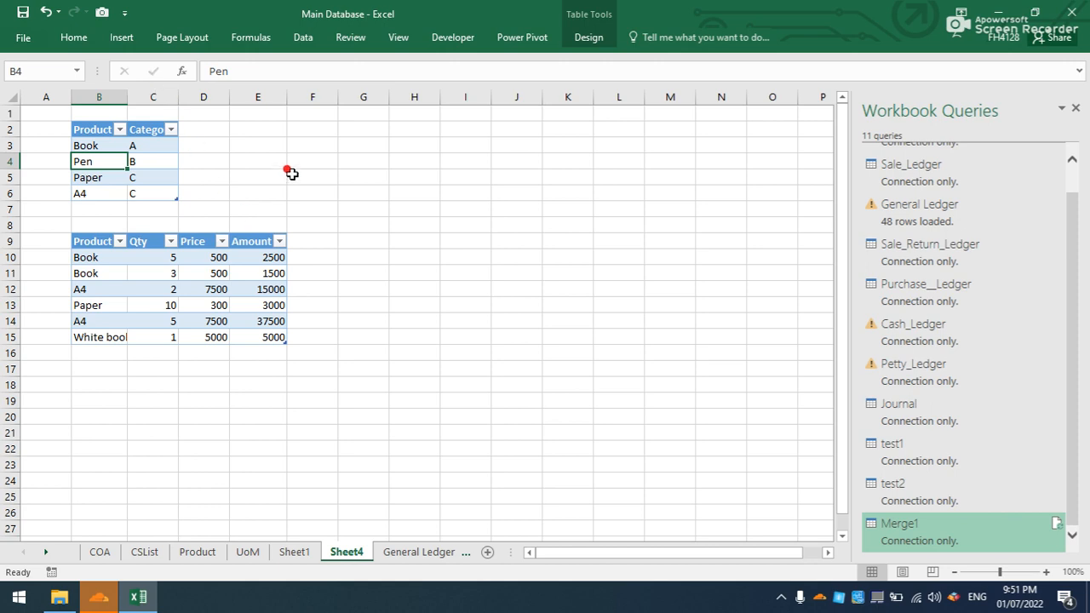
left_click(1075, 110)
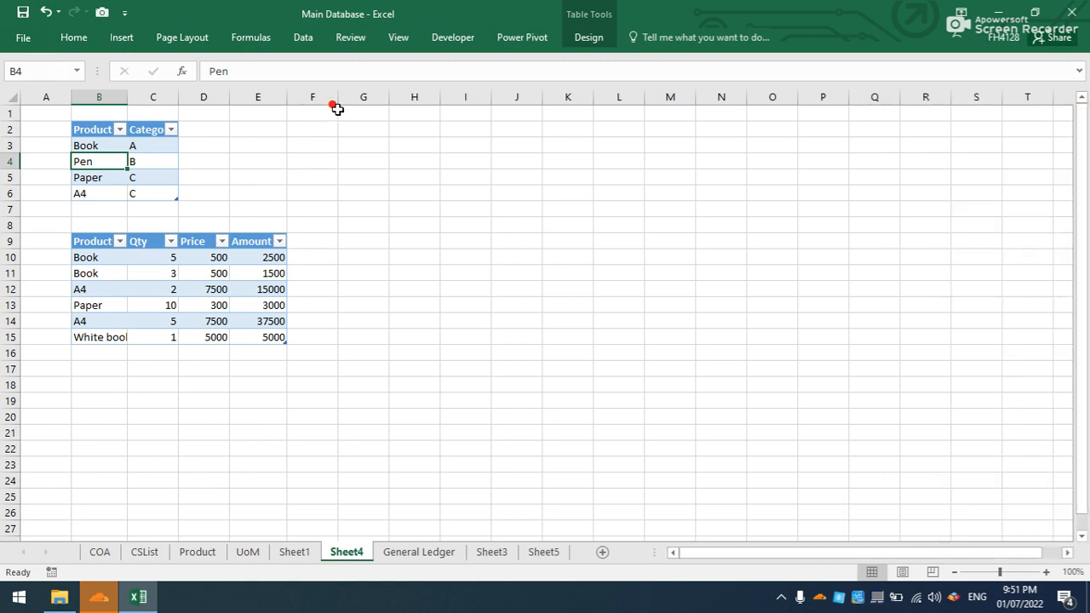
Add the test2 table to the data model and show the model in Diagram View.
left_click(526, 40)
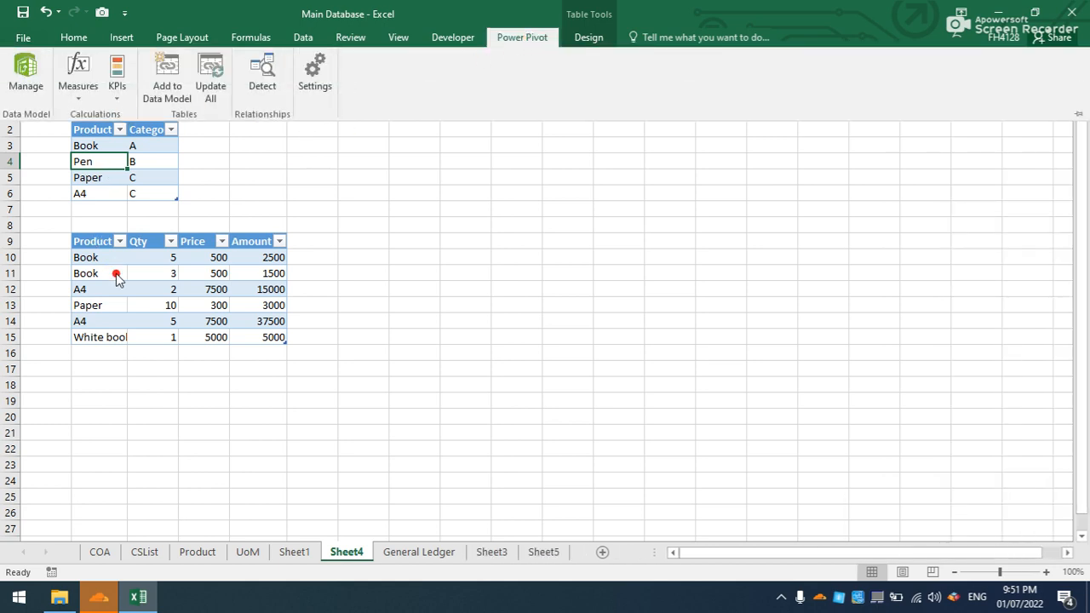
left_click(118, 280)
left_click(520, 35)
left_click(154, 76)
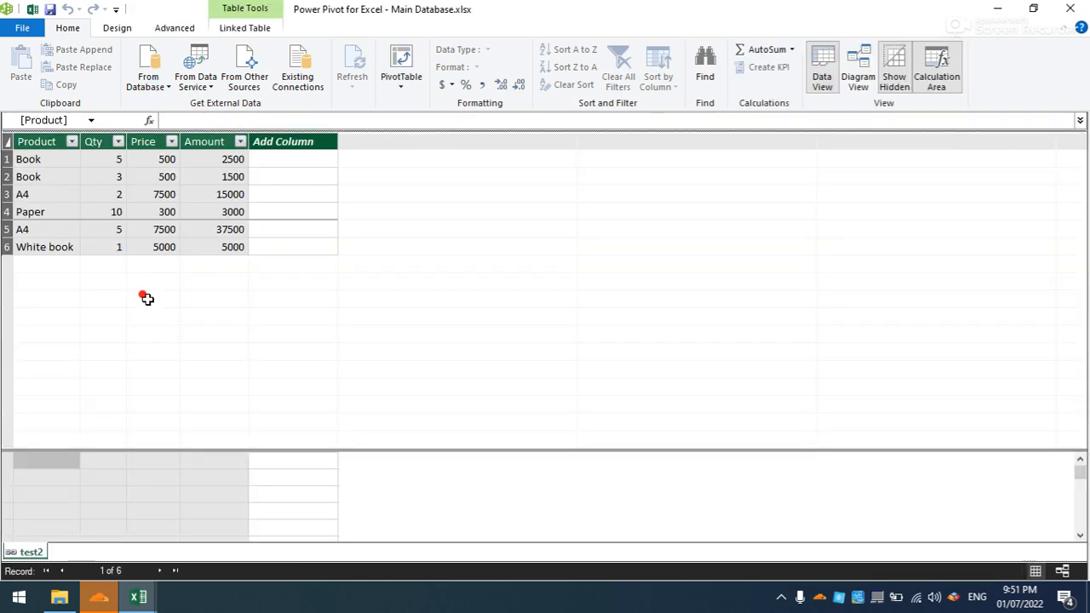
left_click(858, 73)
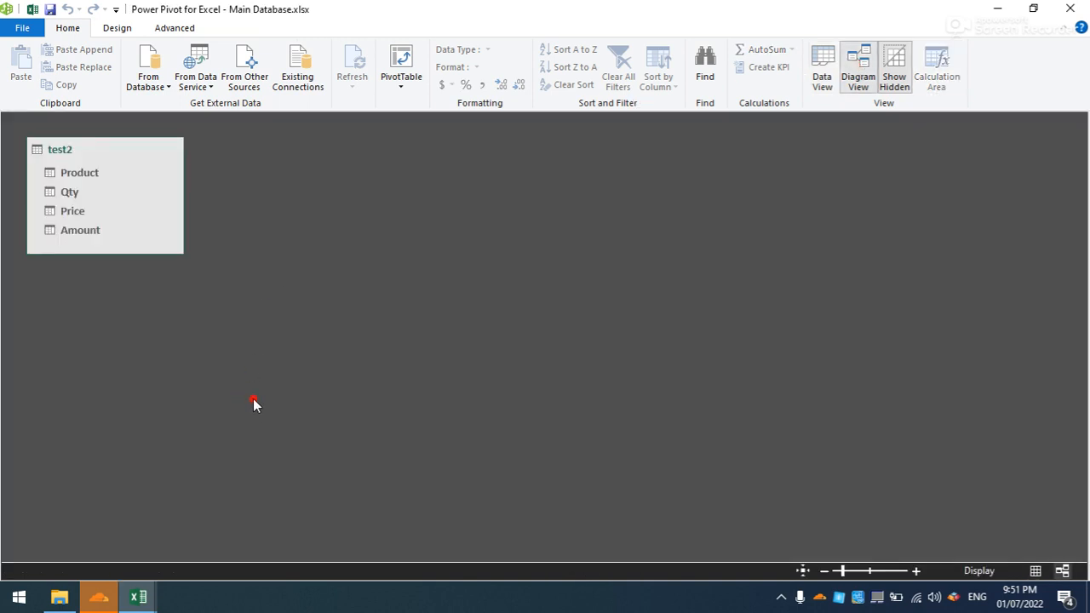
Return to the workbook and add the test1 product and category table to the data model.
left_click(33, 9)
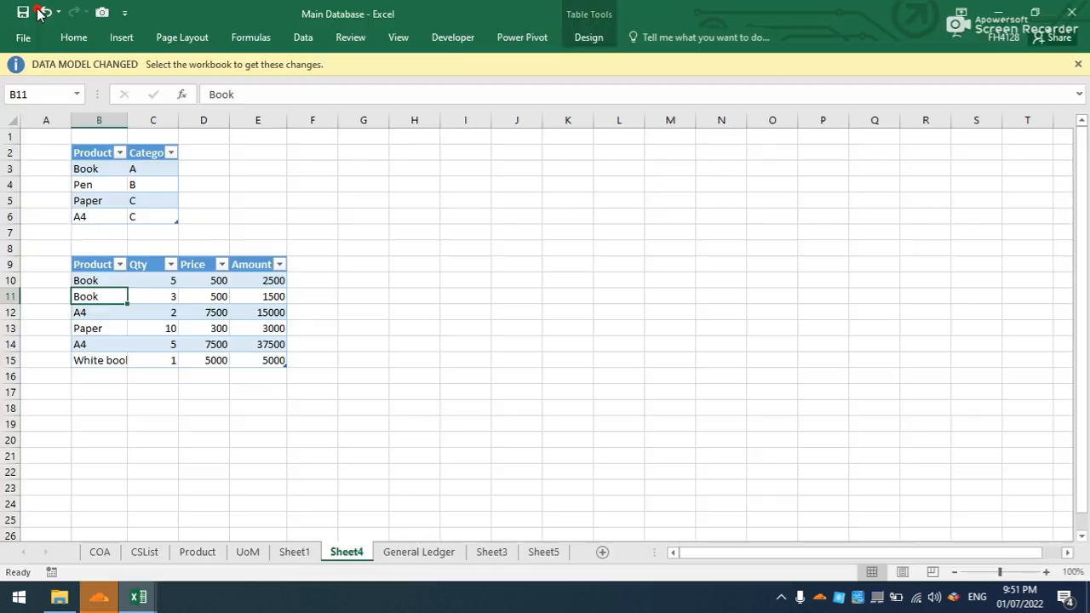
left_click(117, 174)
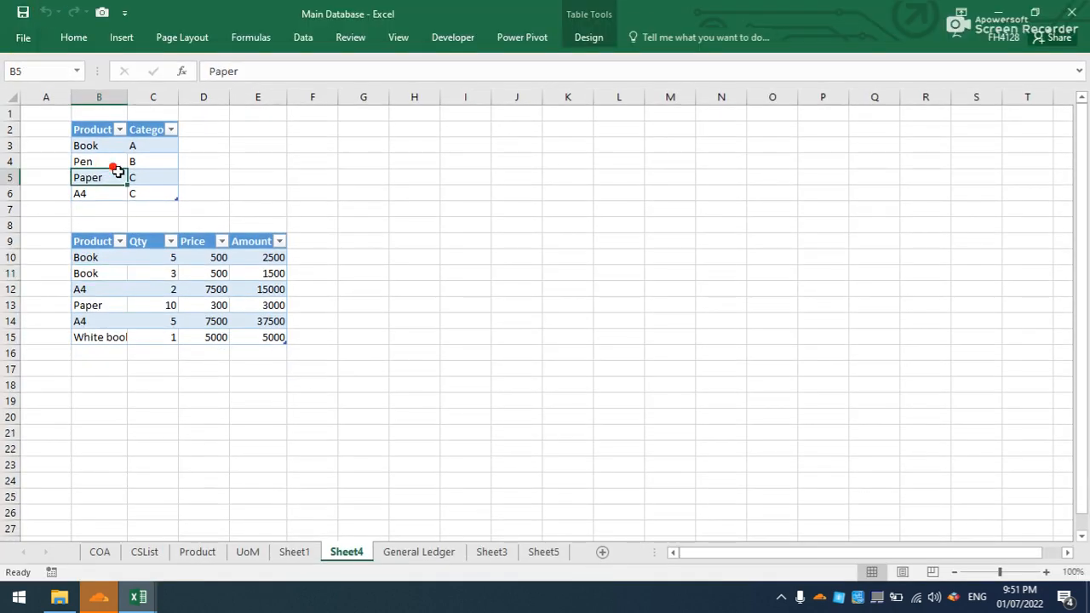
left_click(523, 38)
left_click(166, 81)
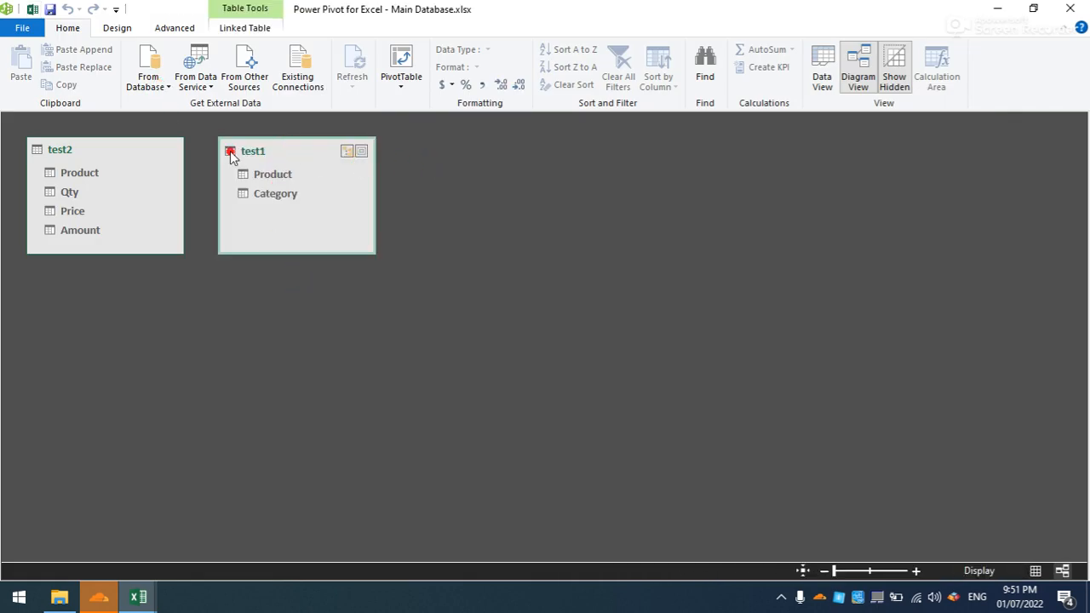
Space the two tables apart in the diagram, relate test1's Product to test2's Product, and show the relationship's options.
left_click_drag(282, 148, 370, 160)
left_click_drag(129, 150, 157, 166)
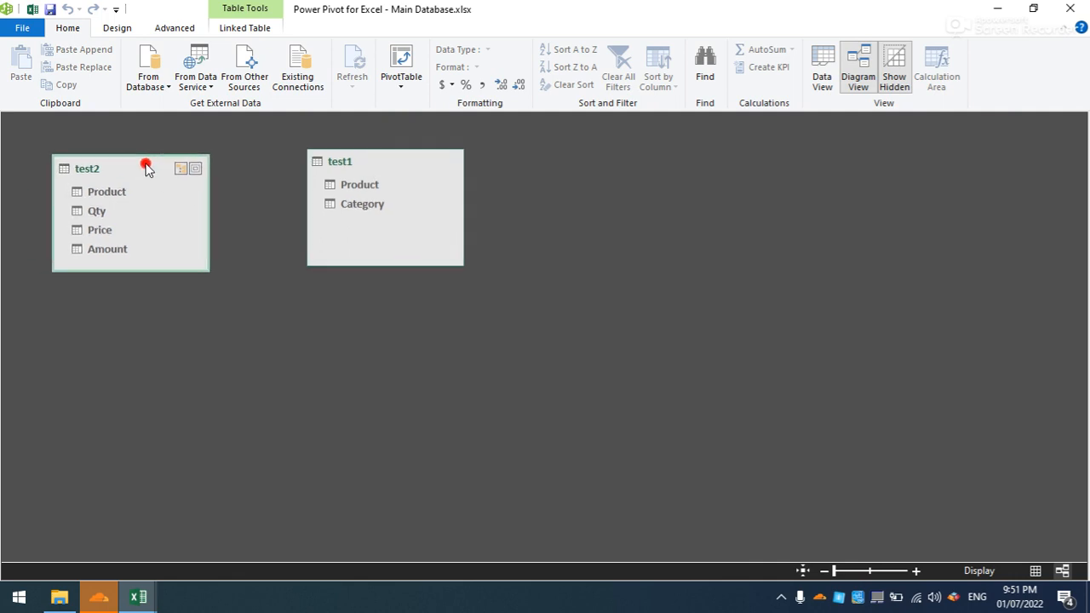
left_click_drag(345, 182, 124, 190)
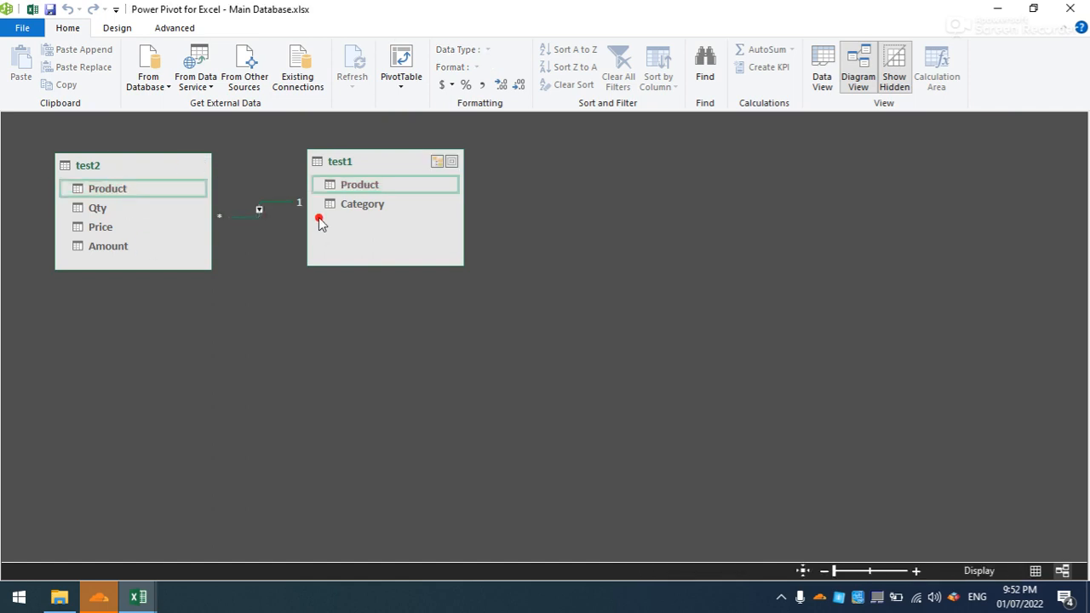
left_click_drag(361, 162, 396, 177)
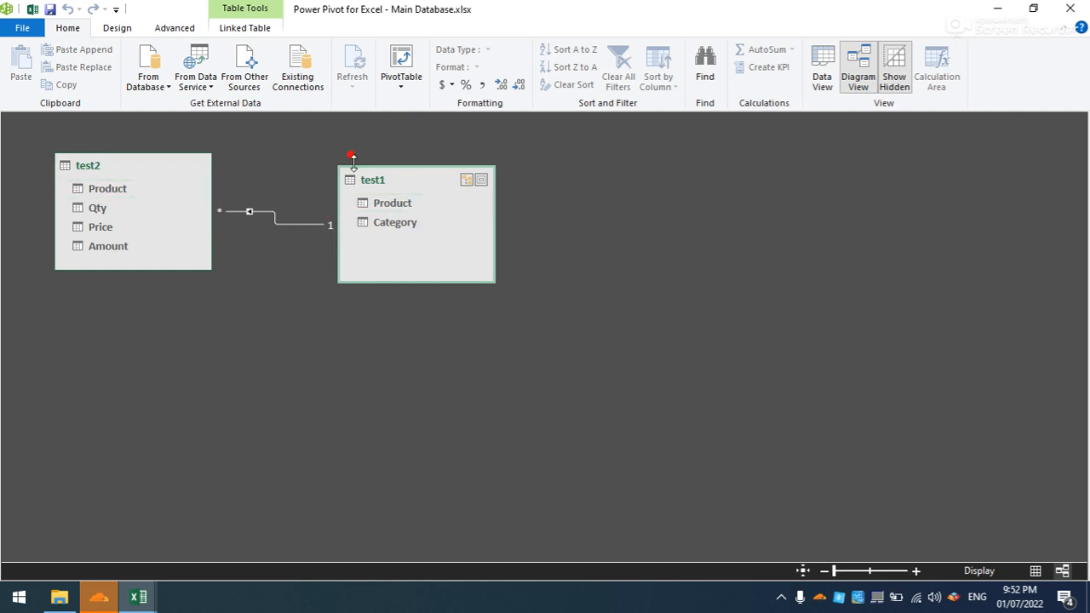
left_click(312, 224)
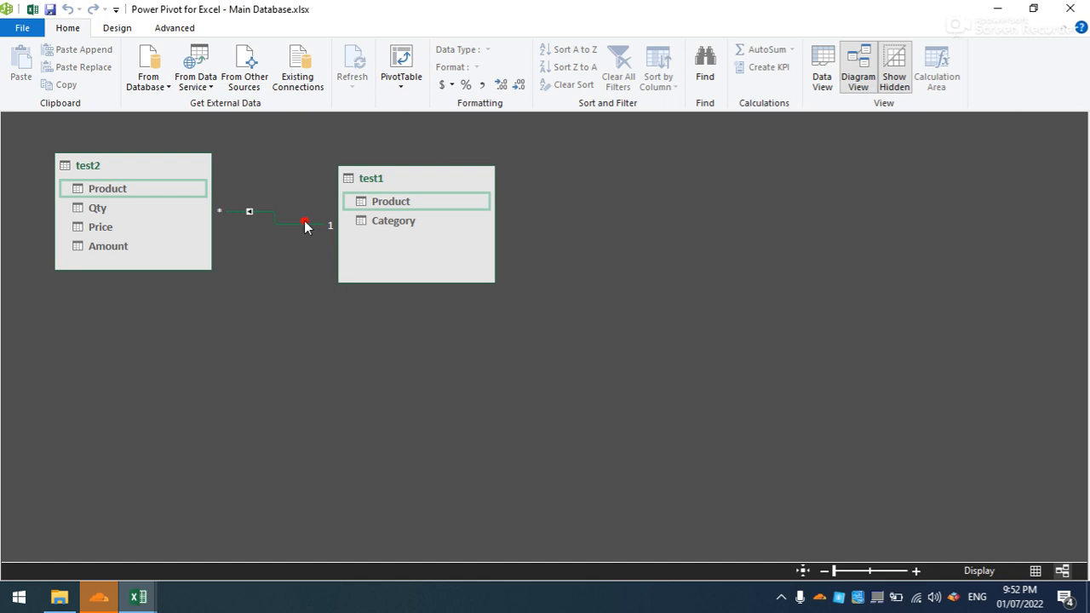
right_click(299, 230)
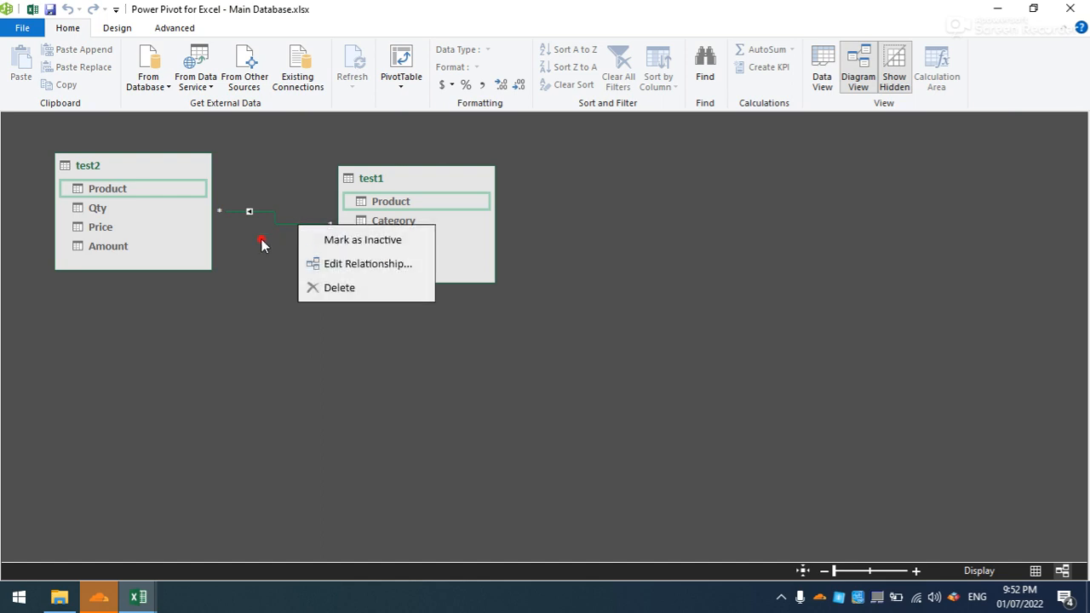
Create a PivotTable from the data model on a new worksheet and show its field list.
left_click(407, 75)
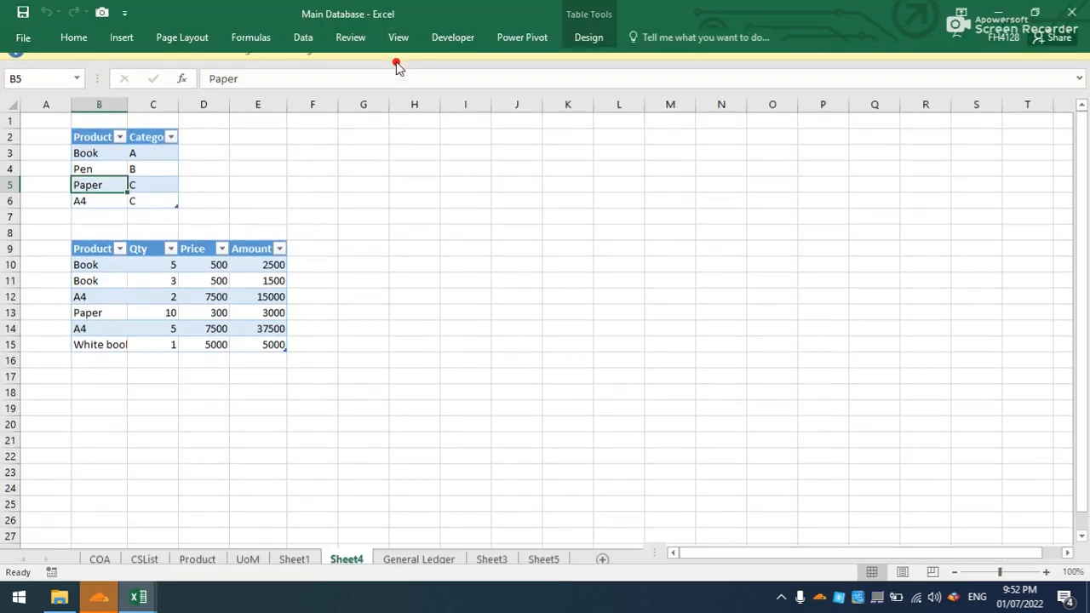
left_click(592, 335)
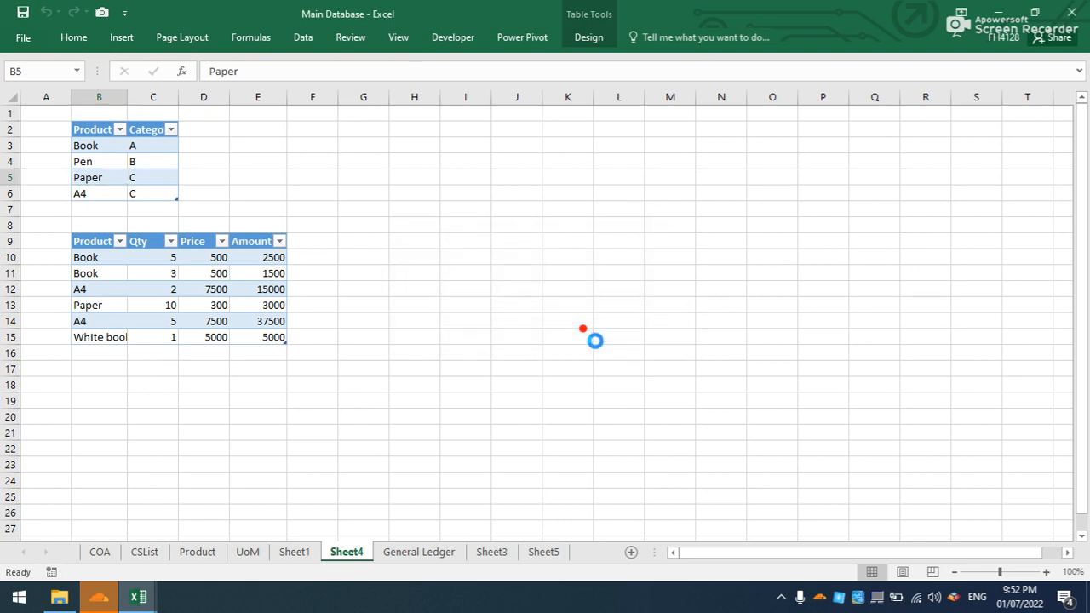
left_click(159, 246)
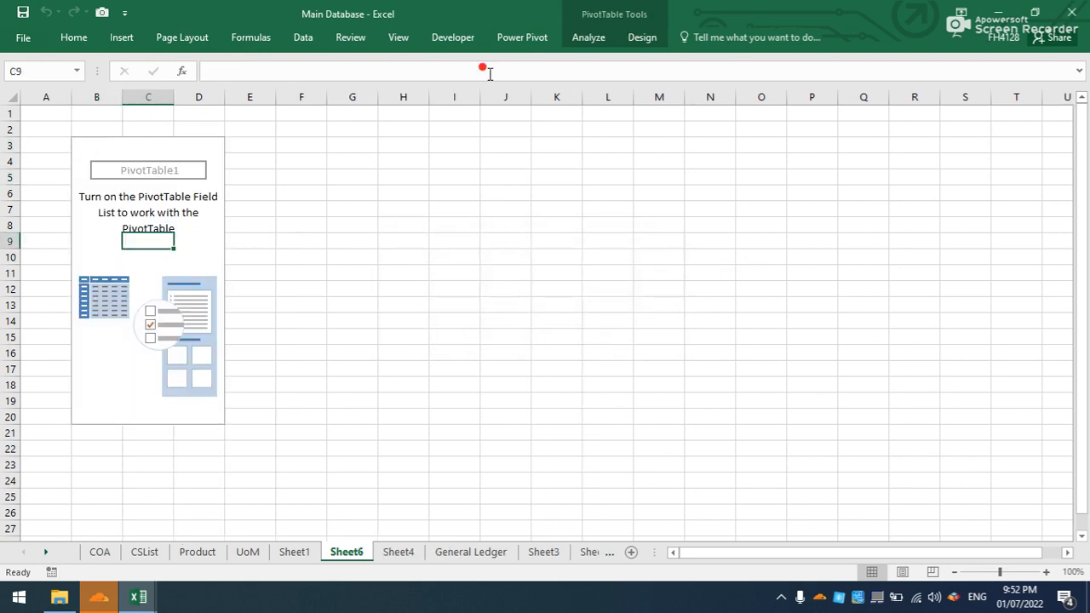
left_click(589, 36)
left_click(951, 89)
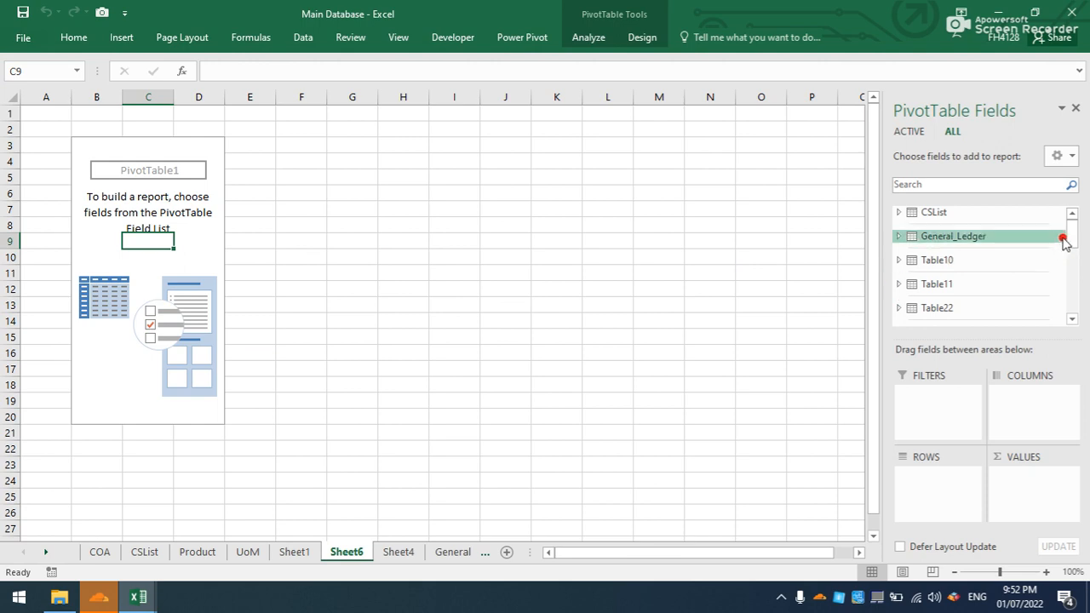
Add the Product and Category fields of test1 to the PivotTable's rows.
left_click_drag(1065, 236, 1066, 309)
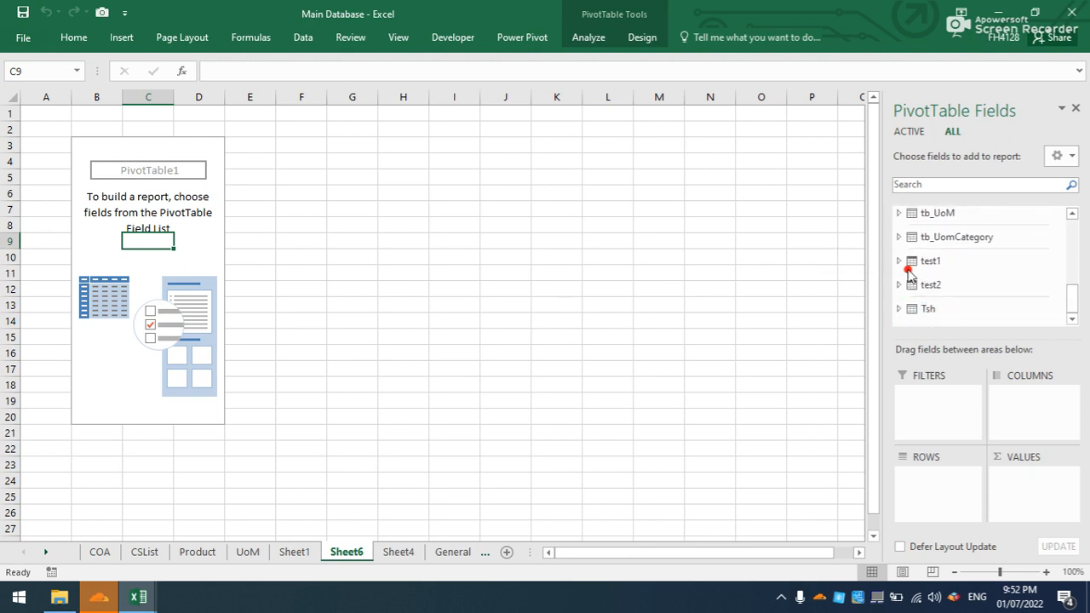
left_click(909, 263)
left_click_drag(952, 273, 924, 473)
left_click_drag(939, 285, 920, 496)
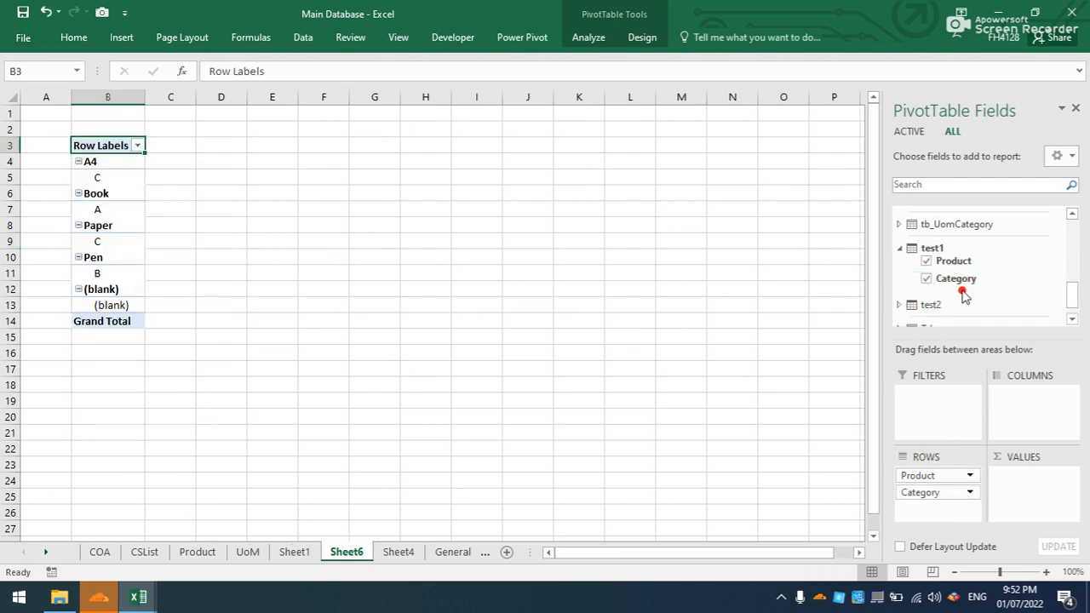
Add test2's Qty and Price to the PivotTable's rows and its Amount to the values.
left_click(898, 304)
left_click_drag(940, 289, 937, 509)
left_click_drag(940, 302, 940, 517)
left_click_drag(945, 318, 1024, 481)
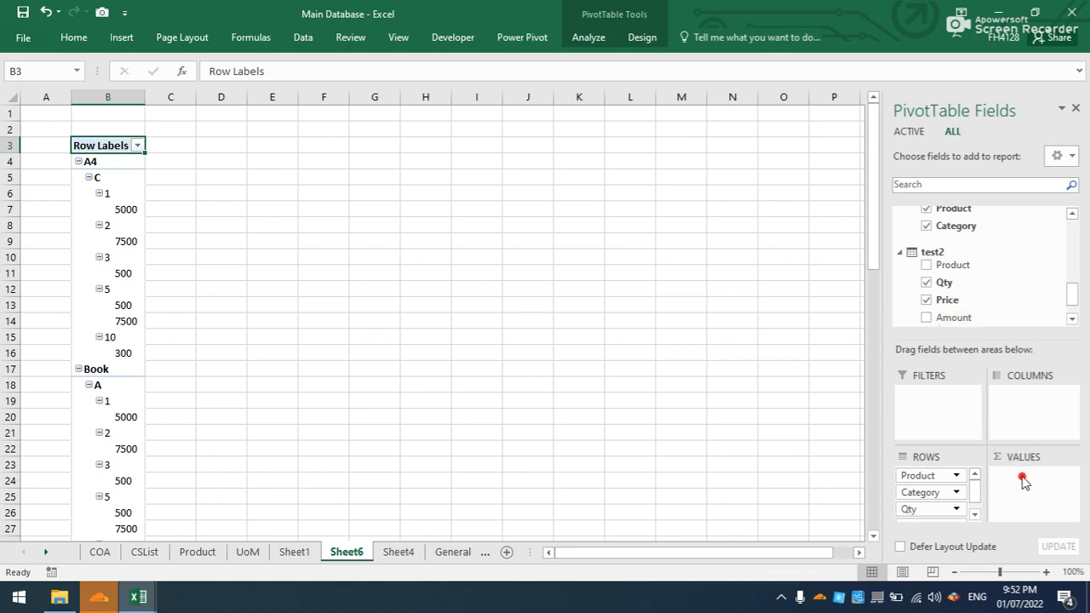
Show the PivotTable in tabular form and turn off its subtotals.
left_click(622, 43)
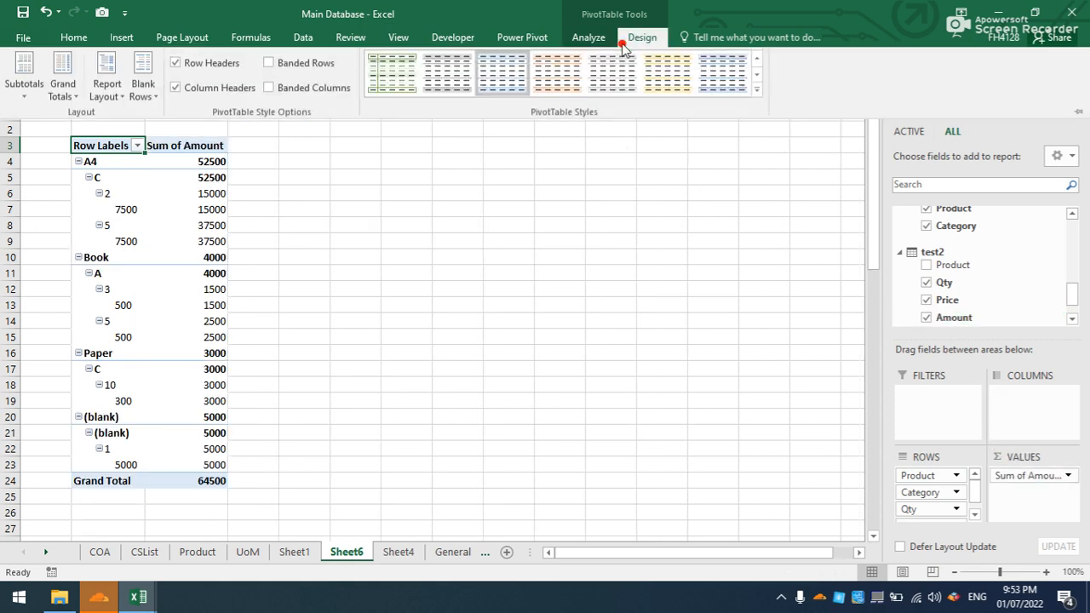
left_click(103, 100)
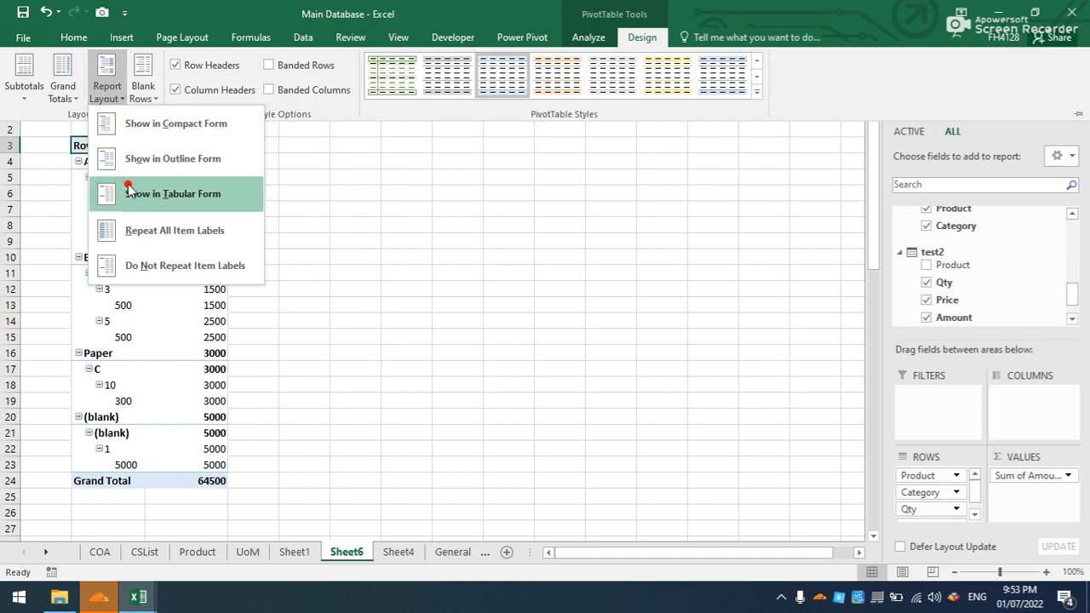
left_click(130, 194)
left_click(42, 92)
left_click(51, 117)
Turn off the PivotTable's grand totals and repeat all item labels.
left_click(62, 92)
left_click(77, 124)
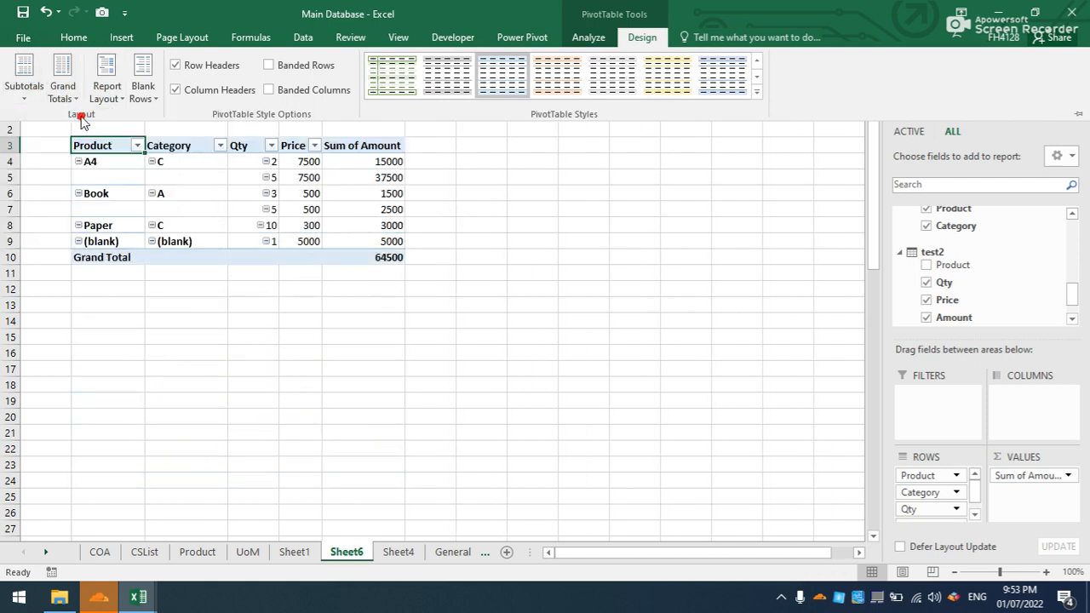
left_click(106, 92)
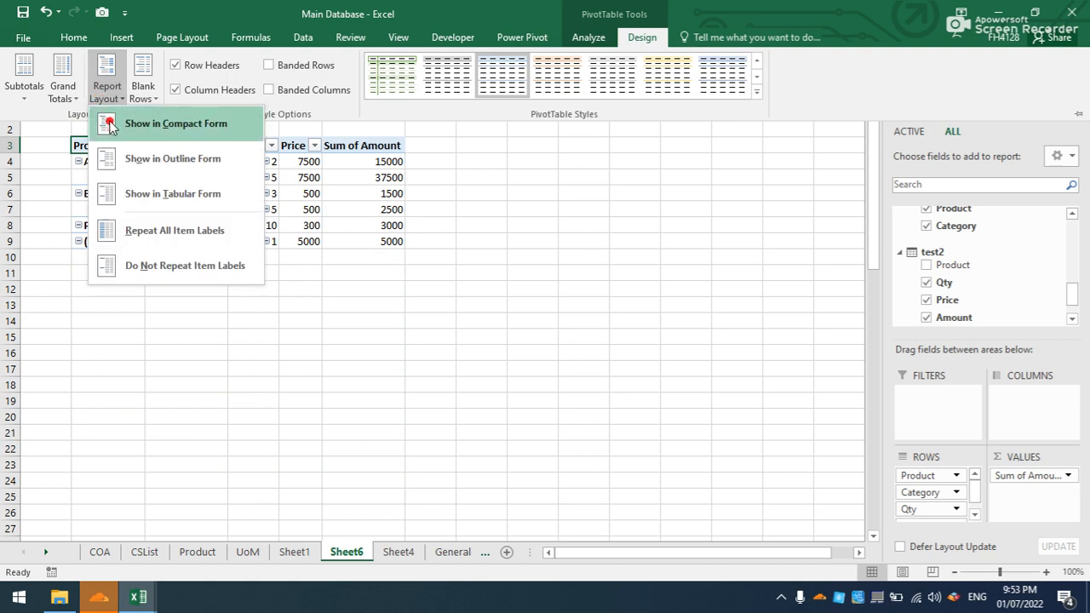
left_click(127, 230)
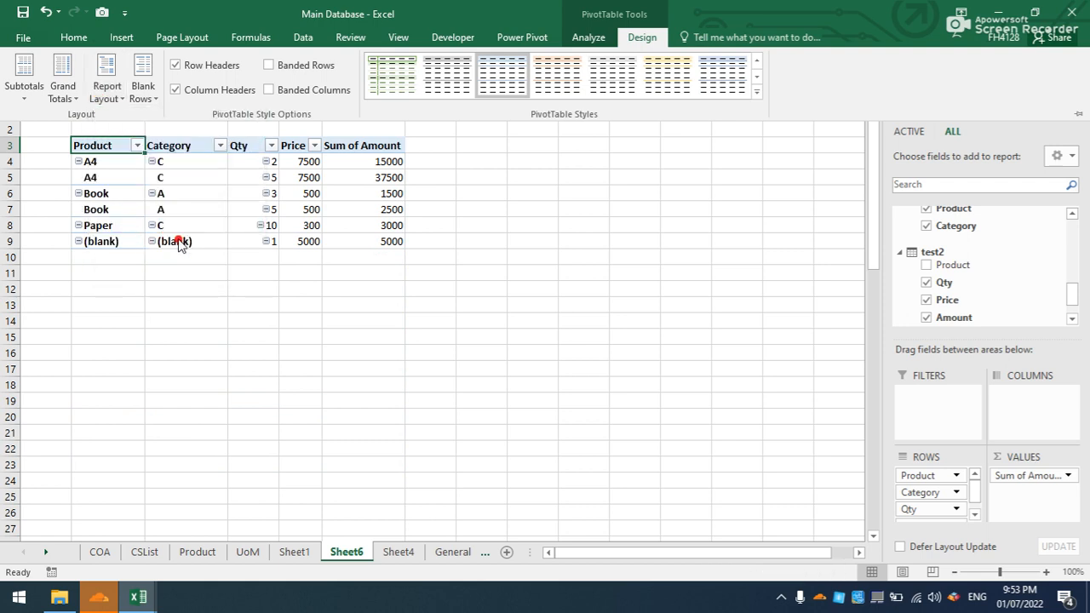
Replace the (blank) Category label in C9 with a space, and select the (blank) Product label beside it.
left_click(177, 240)
left_click(174, 238)
left_click(174, 239)
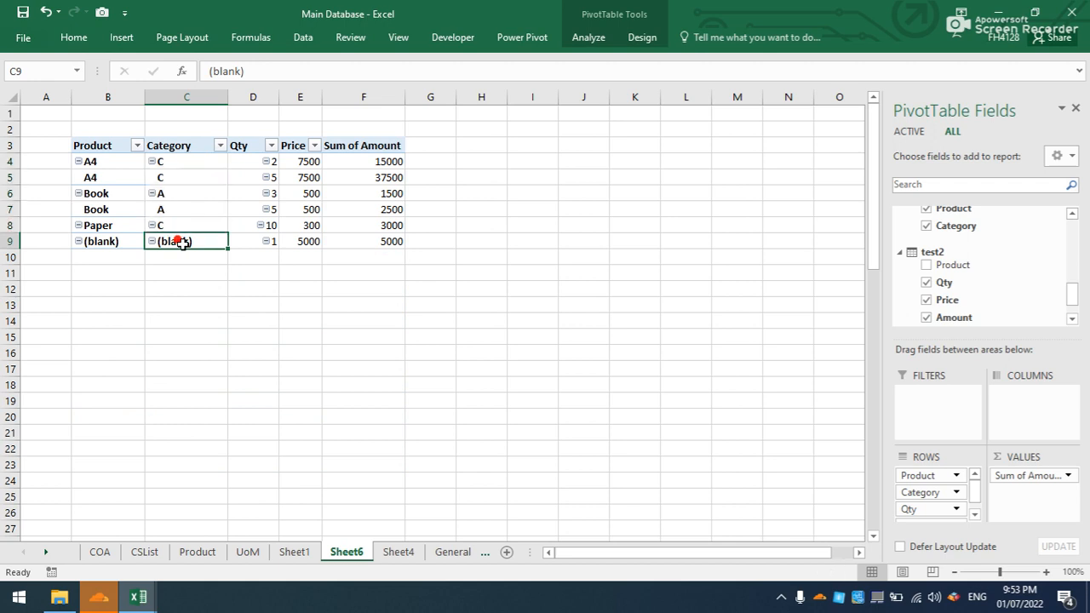
left_click(256, 73)
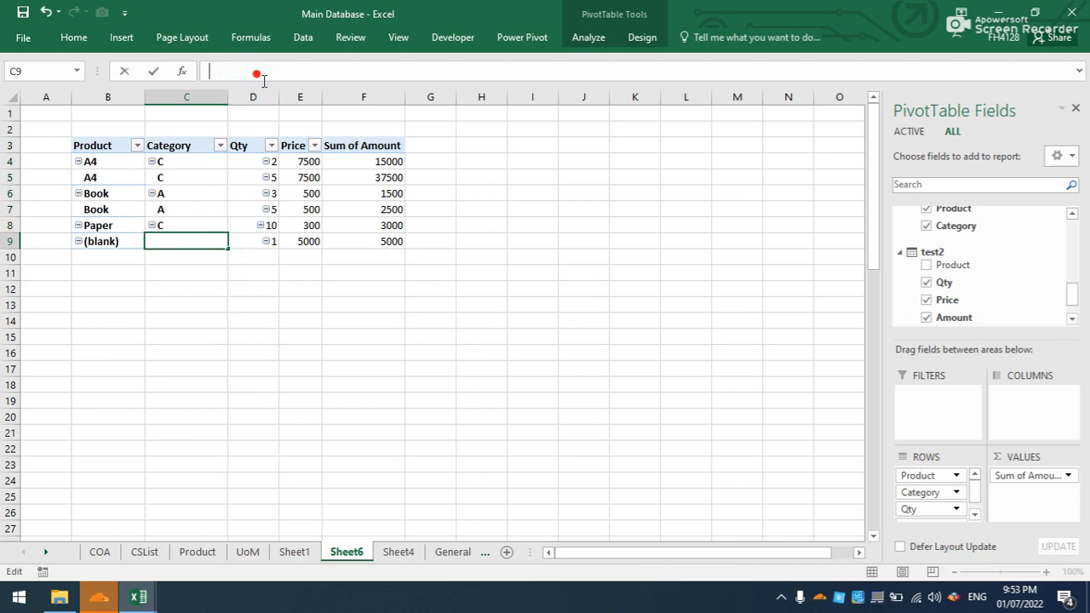
key("Return")
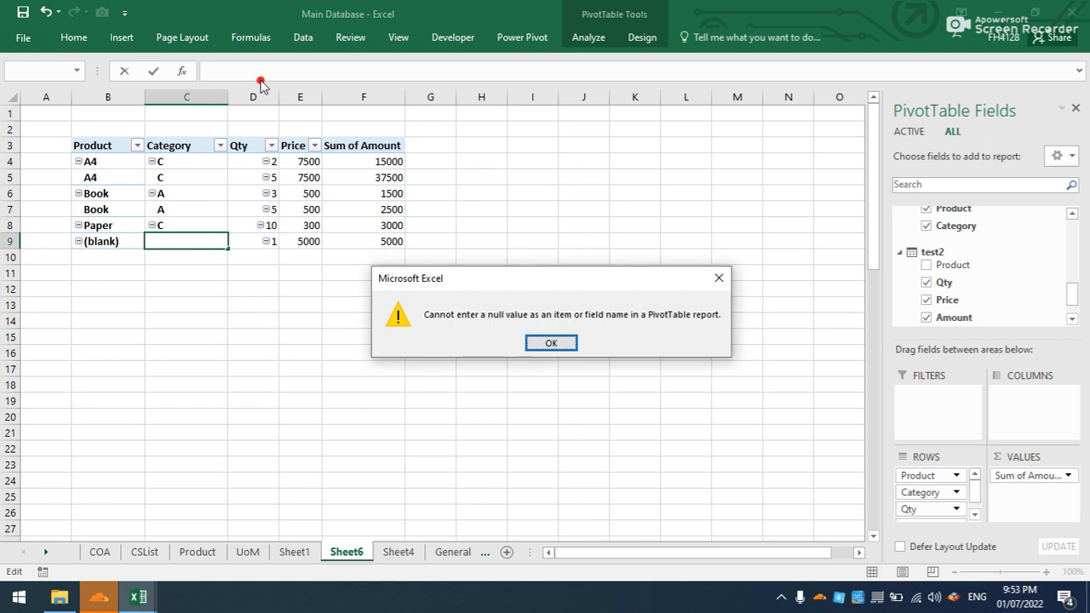
left_click(529, 348)
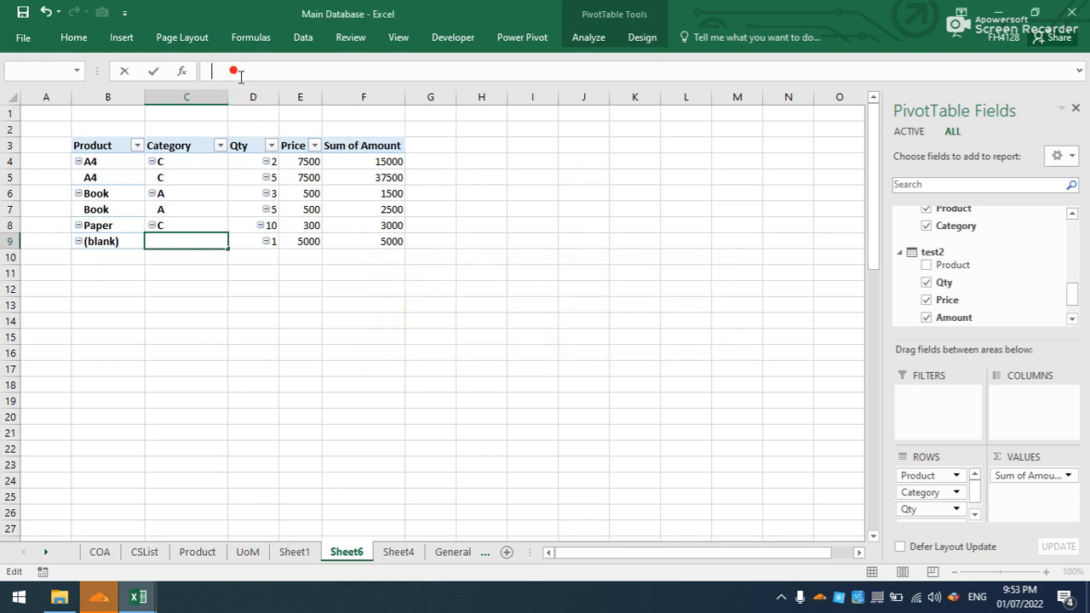
key("Return")
left_click(104, 242)
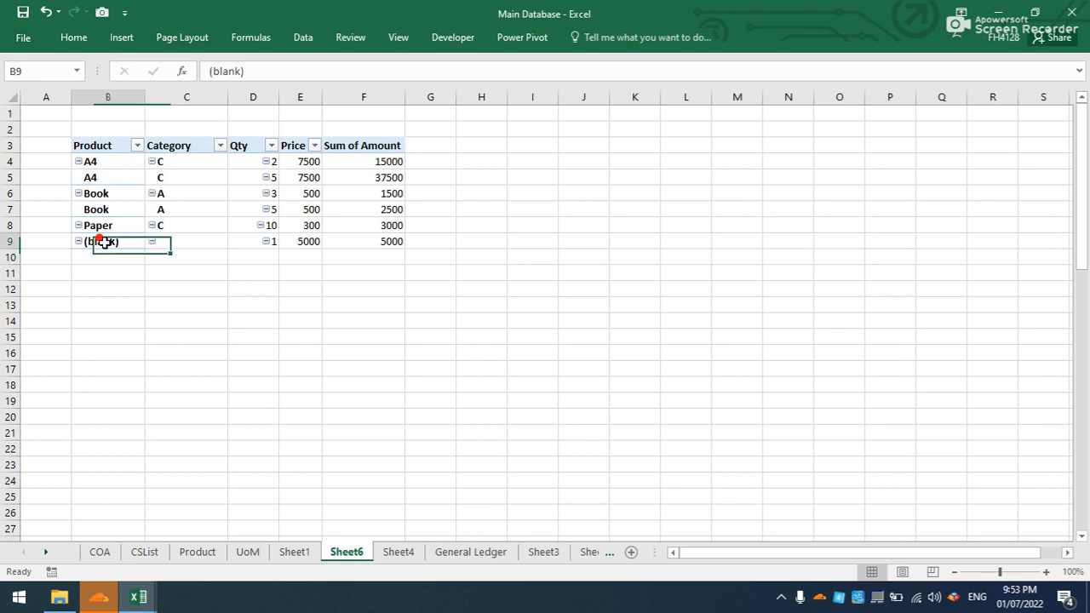
Replace the (blank) Product label in B9 of the PivotTable with a space.
left_click(258, 71)
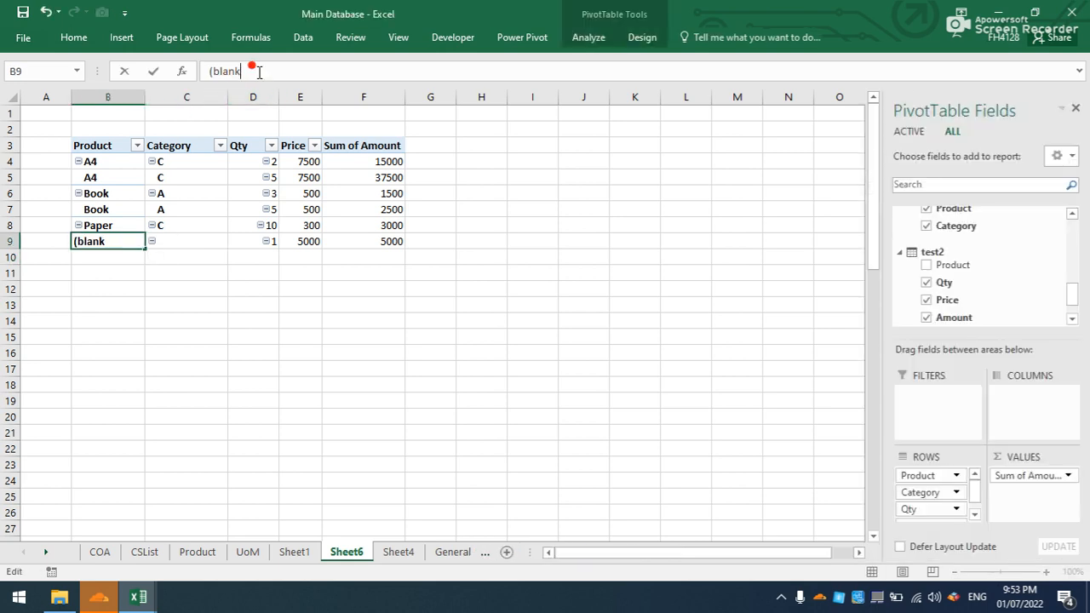
key("BackSpace")
key("BackSpace")
key("BackSpace")
key("BackSpace")
key("Return")
left_click(172, 259)
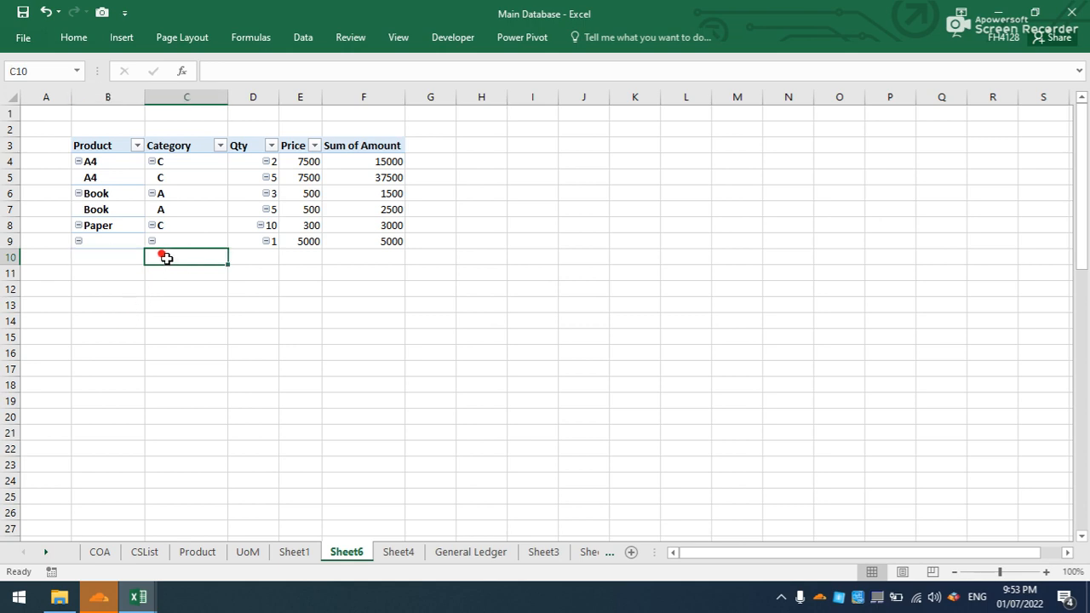
left_click(173, 243)
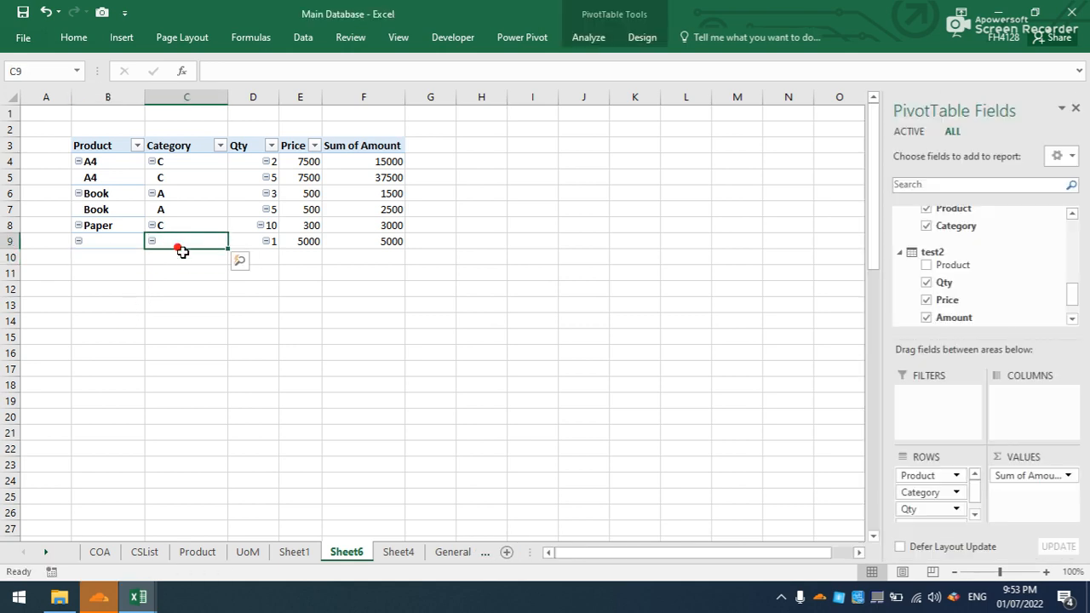
Compare the test1 and test2 tables in the Power Pivot data model, and close the Power Pivot window.
left_click(514, 40)
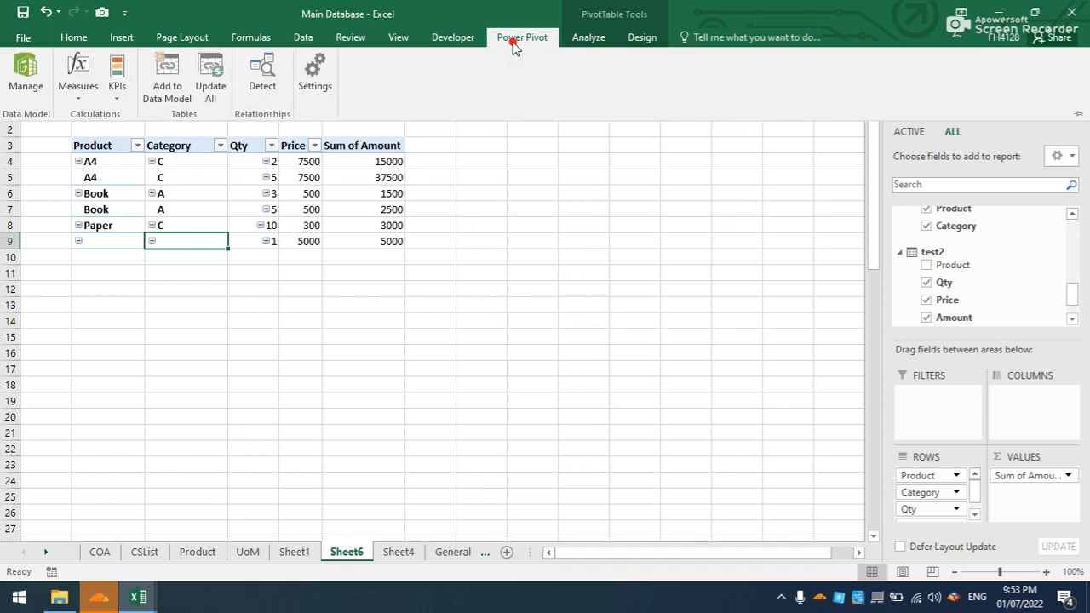
left_click(26, 83)
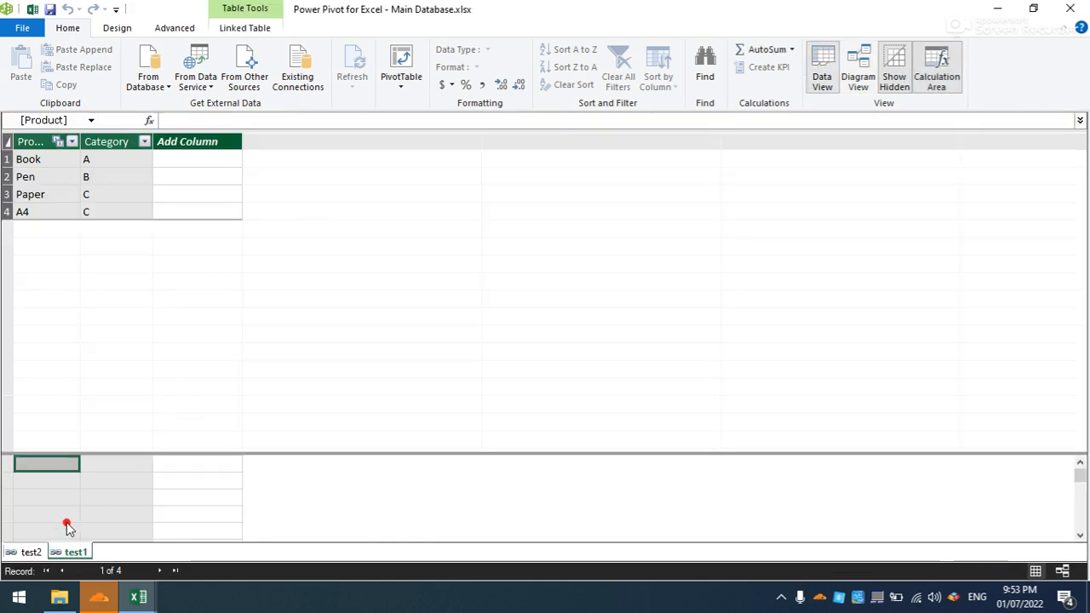
left_click(24, 553)
left_click(54, 553)
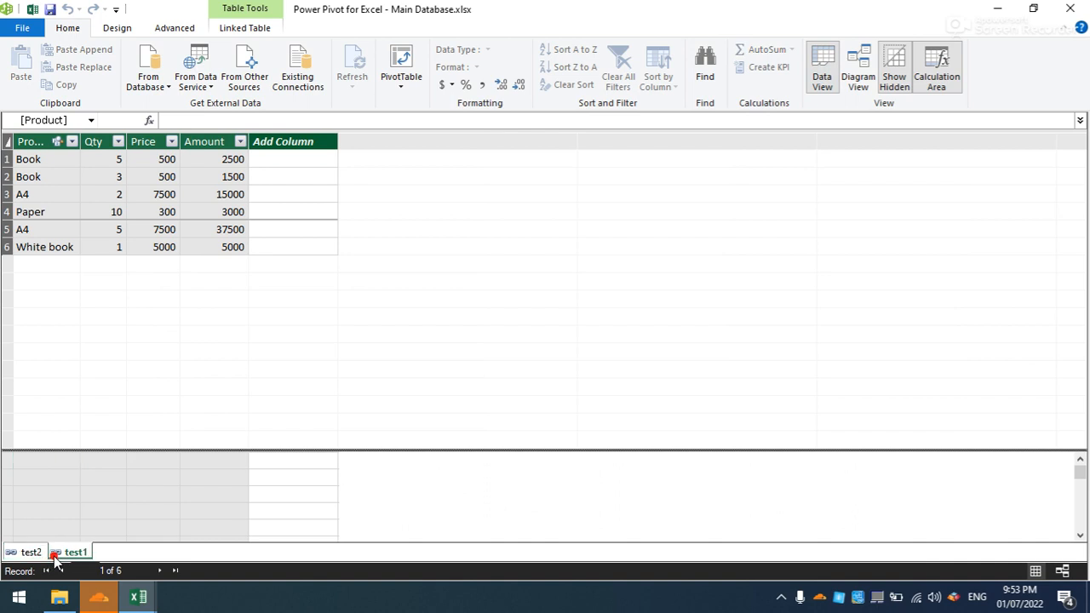
left_click(61, 554)
left_click(25, 553)
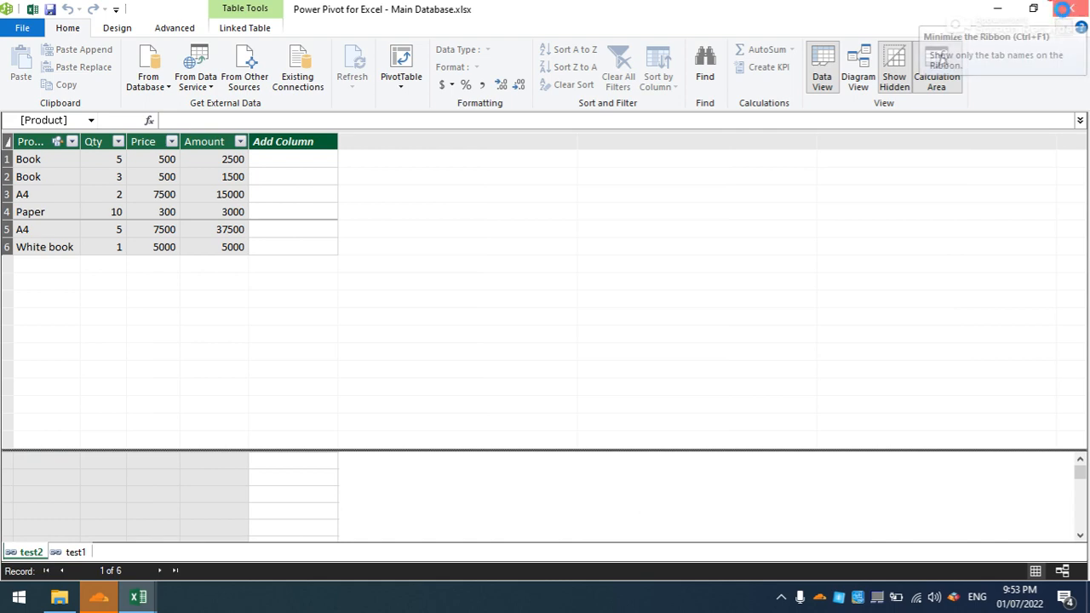
left_click(1069, 10)
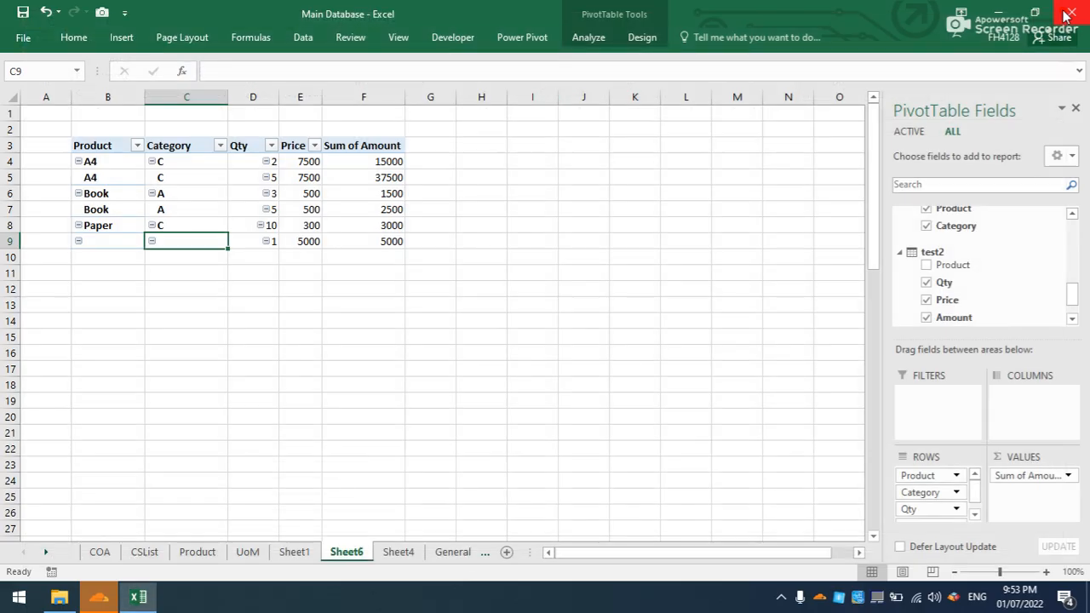
Delete the PivotTable worksheet Sheet6 from the workbook.
right_click(345, 552)
left_click(396, 381)
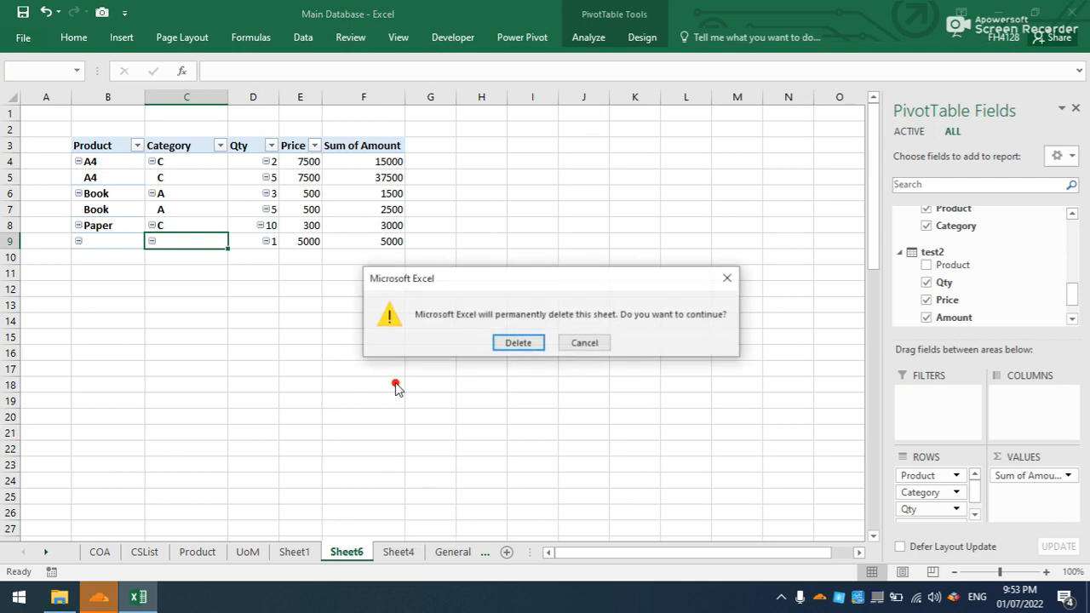
left_click(503, 343)
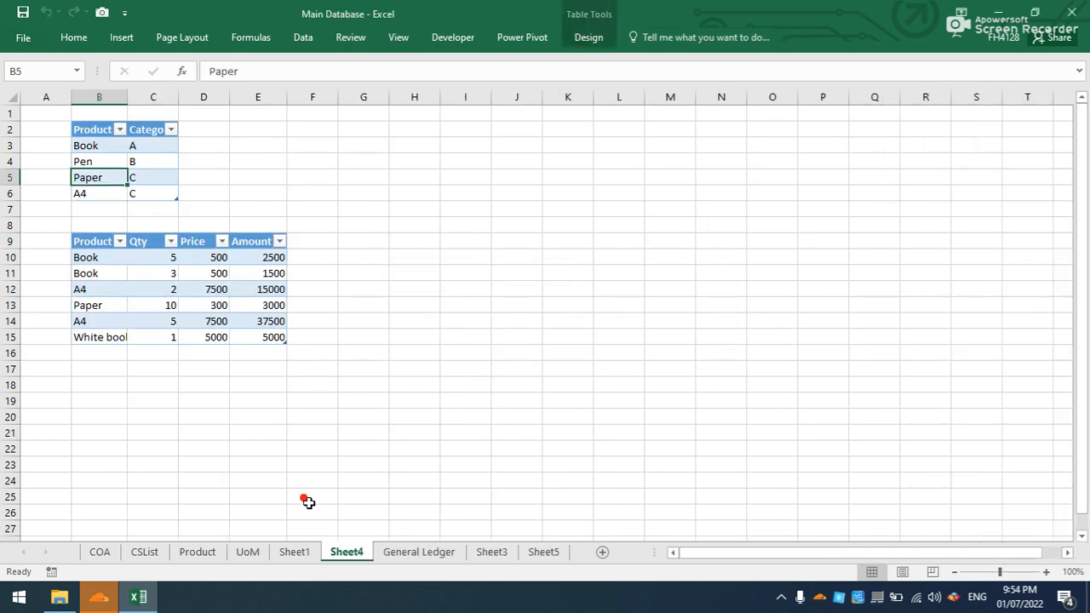
Review the data normalization diagram on Sheet3 and the primary key, foreign key, relationship and join types on Sheet5.
left_click(515, 552)
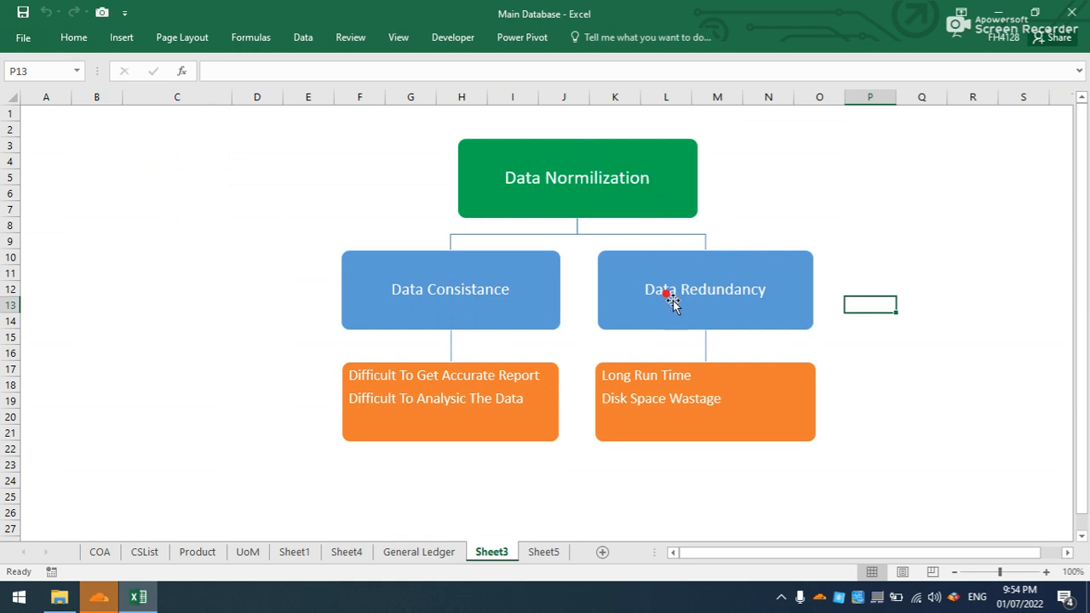
left_click(543, 552)
scroll(434, 251, "up", 2)
scroll(434, 258, "down", 1)
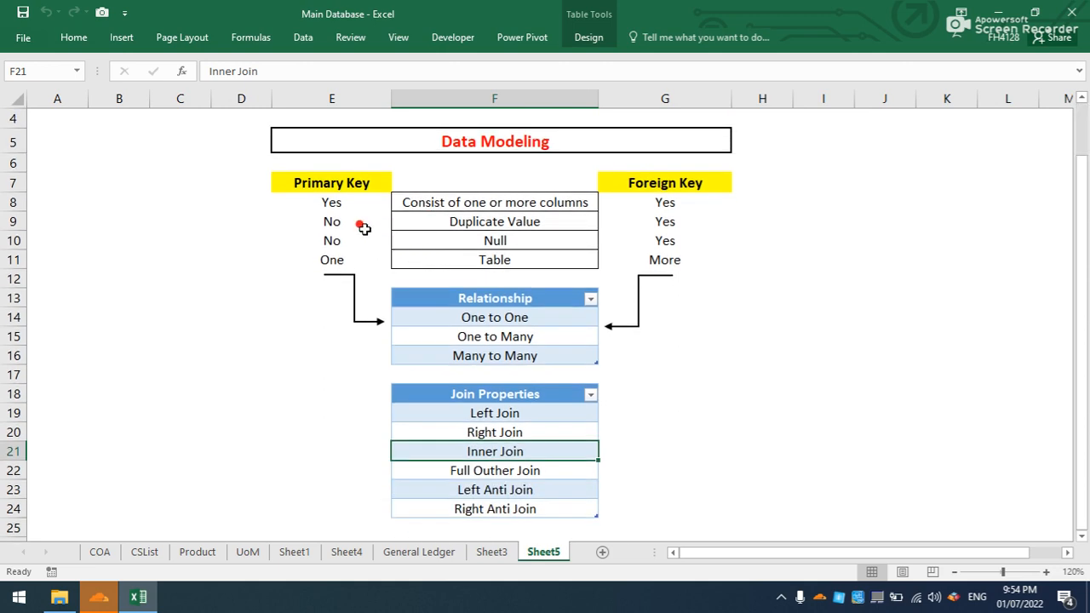
left_click(347, 180)
left_click(673, 198)
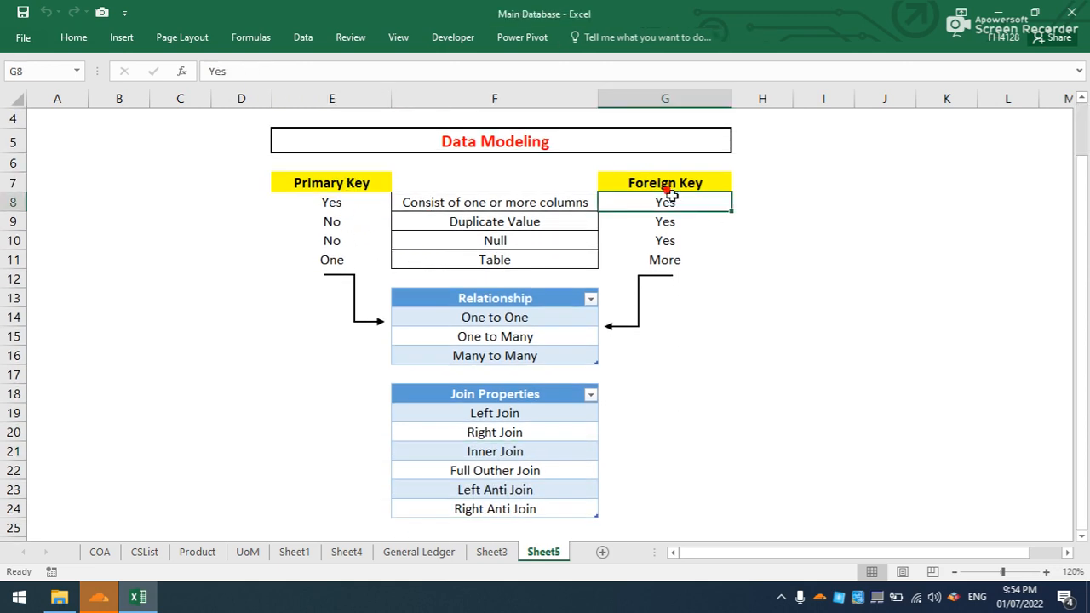
left_click(507, 321)
left_click(509, 396)
left_click(530, 452)
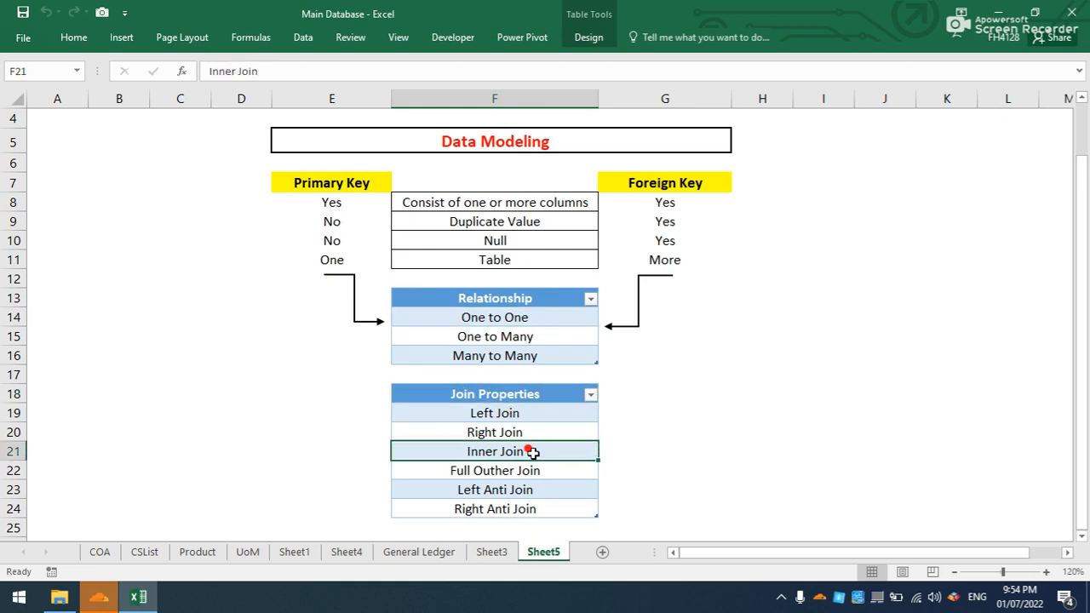
left_click(680, 415)
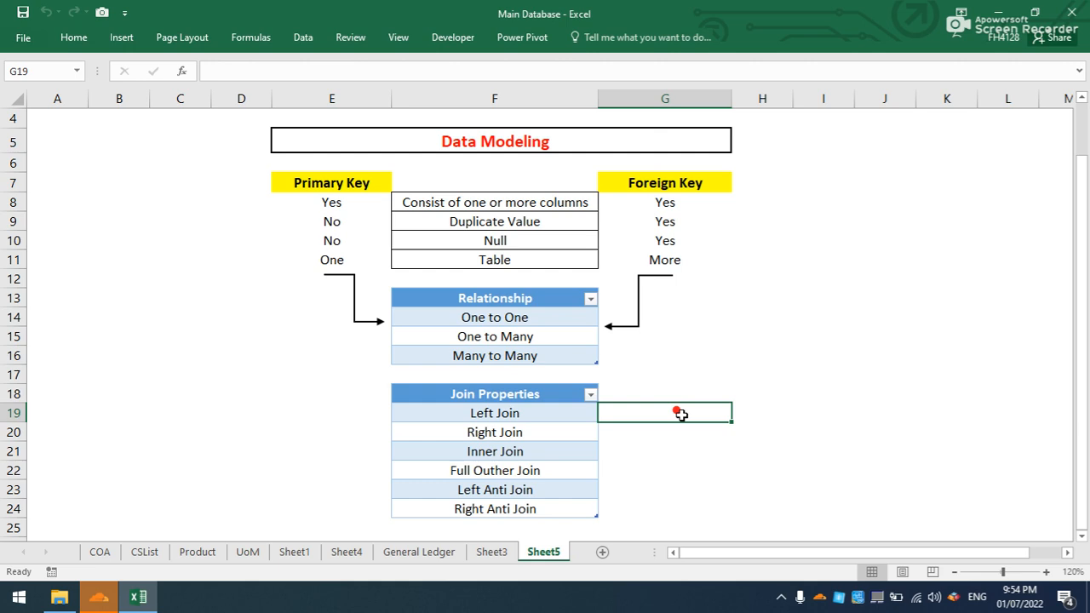
left_click(664, 393)
left_click(668, 413)
left_click(674, 430)
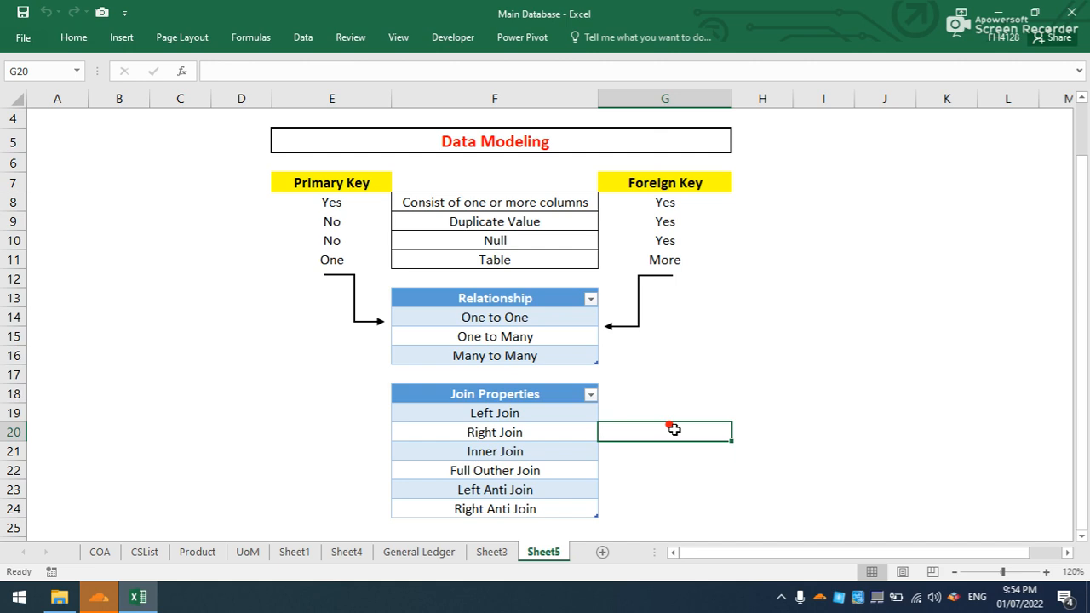
left_click(674, 392)
left_click(674, 413)
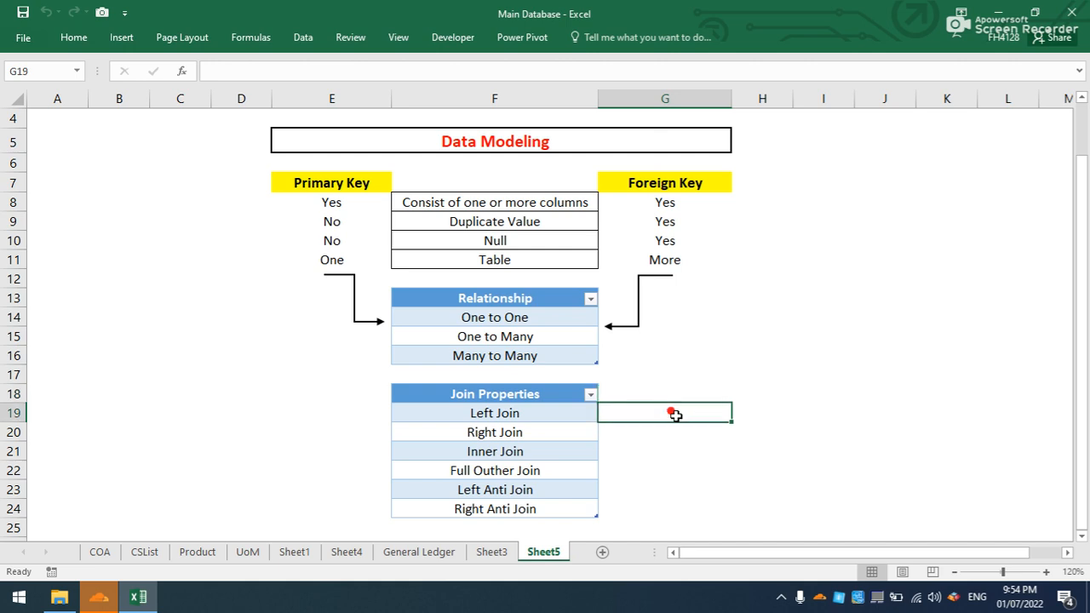